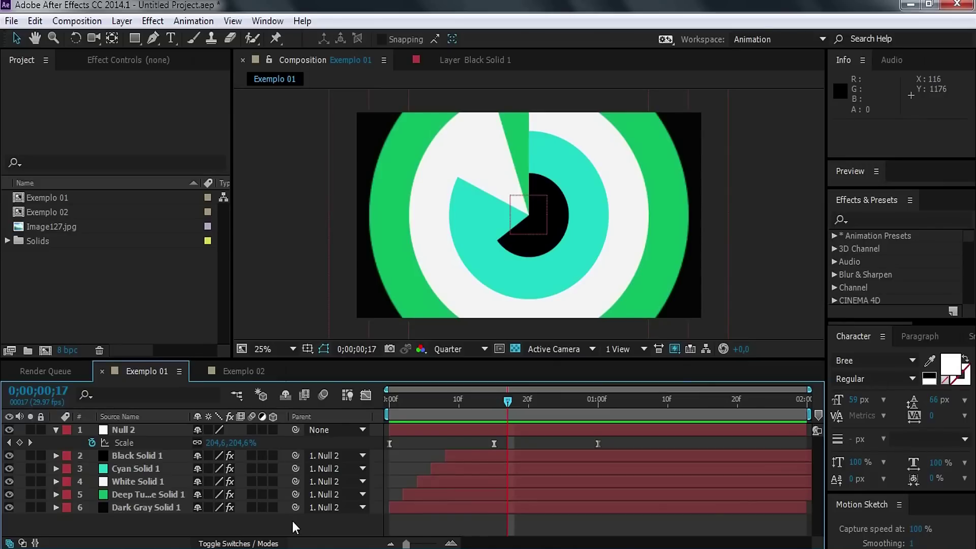
# Step: Preview the Exemplo 01 and Exemplo 02 animations
pyautogui.press('space')
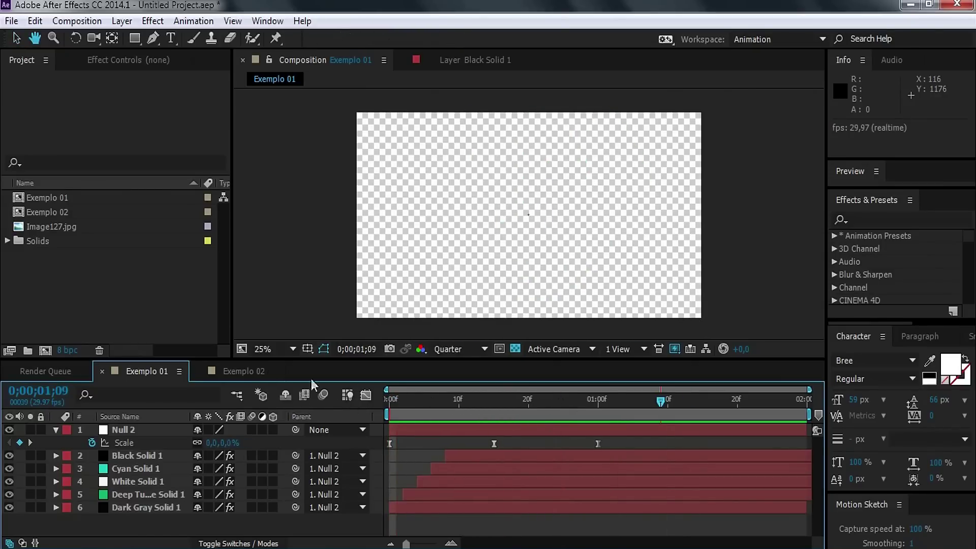
pyautogui.click(231, 371)
pyautogui.press('space')
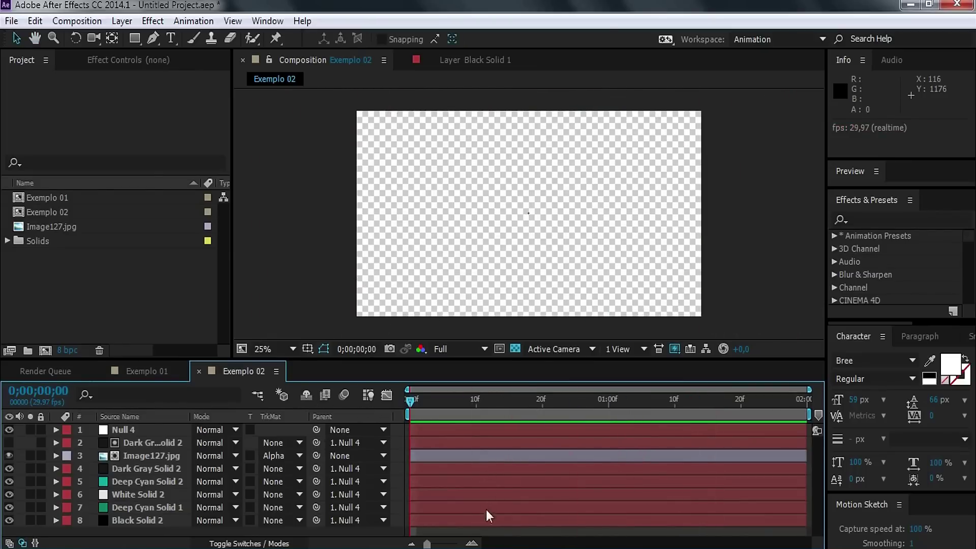
pyautogui.click(145, 368)
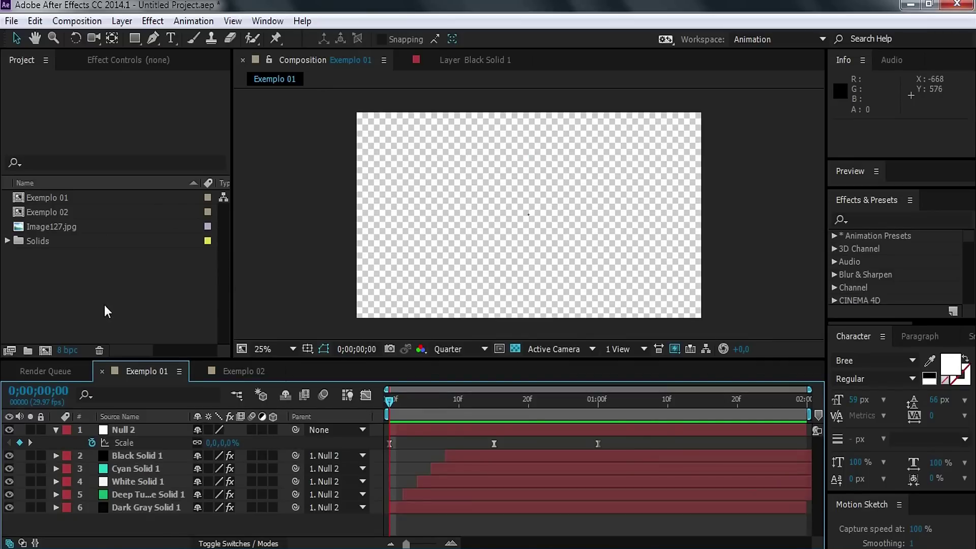
# Step: Create Comp 1, a 1920×1080 HDTV 29.97 fps composition lasting 0;00;02;00
pyautogui.rightClick(110, 281)
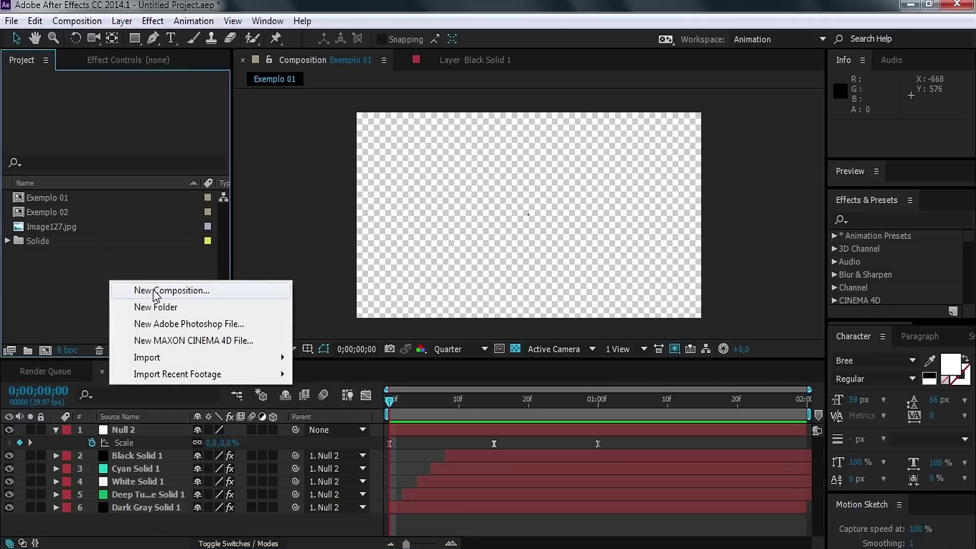
pyautogui.click(155, 293)
pyautogui.moveTo(242, 350); pyautogui.dragTo(249, 352)
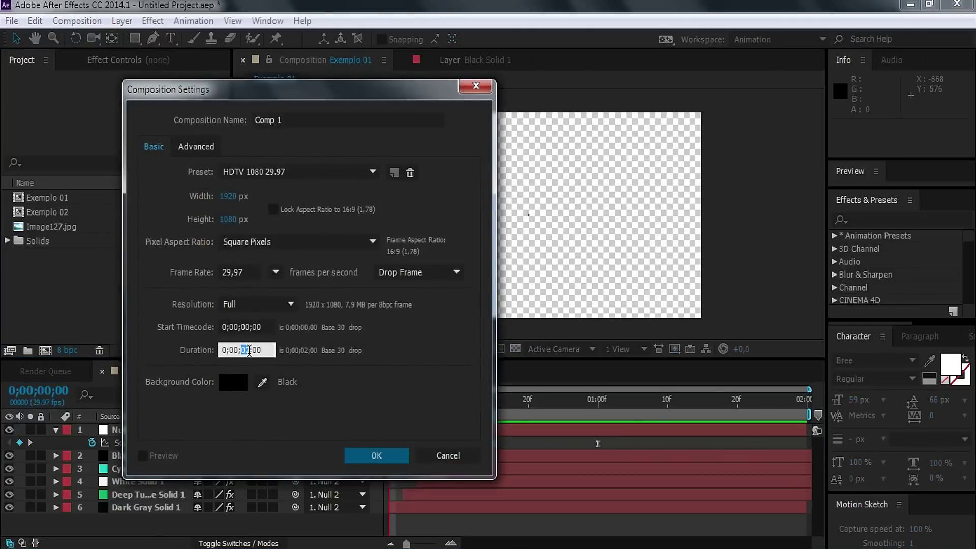
pyautogui.write('02')
pyautogui.click(371, 460)
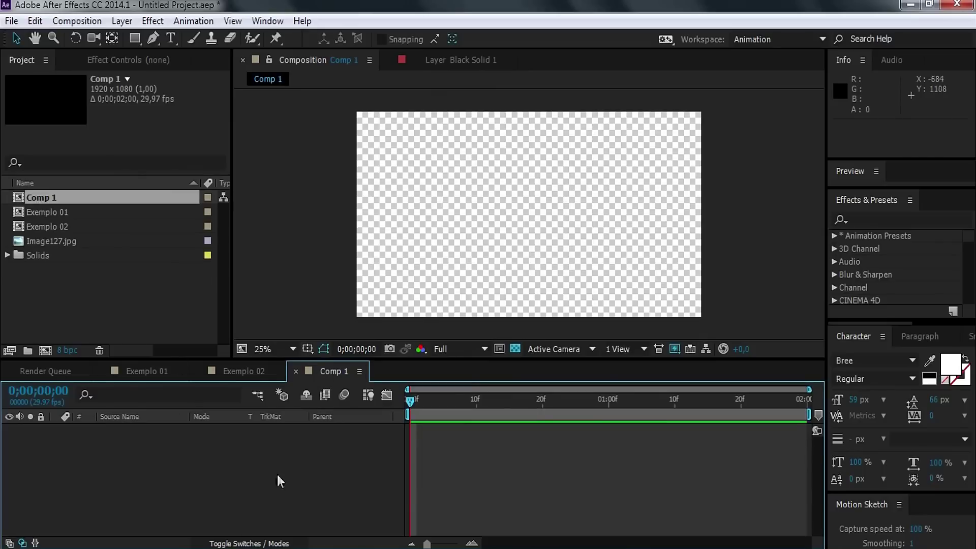
# Step: Replay the Exemplo 01 animation from the first frame, then switch to the empty Comp 1
pyautogui.click(146, 372)
pyautogui.moveTo(390, 401); pyautogui.dragTo(394, 424)
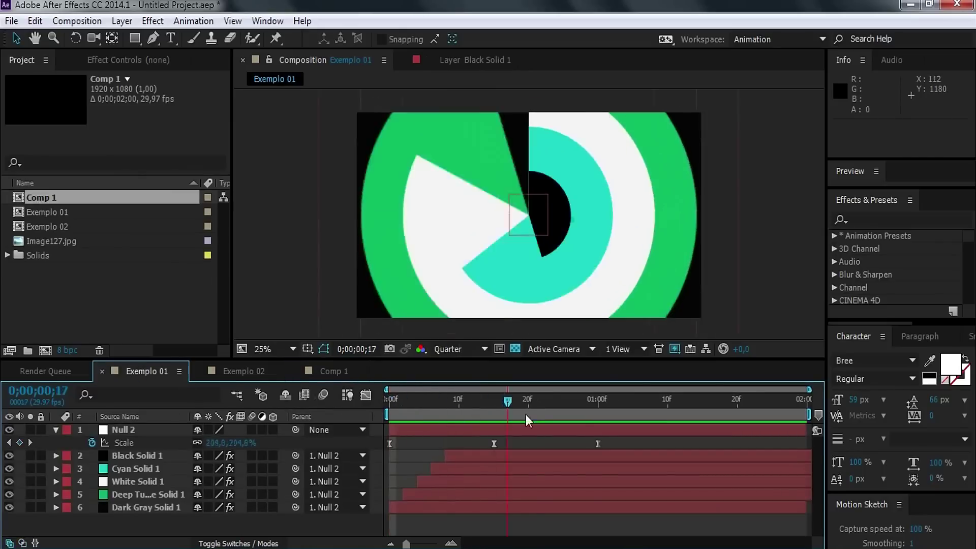
pyautogui.press('space')
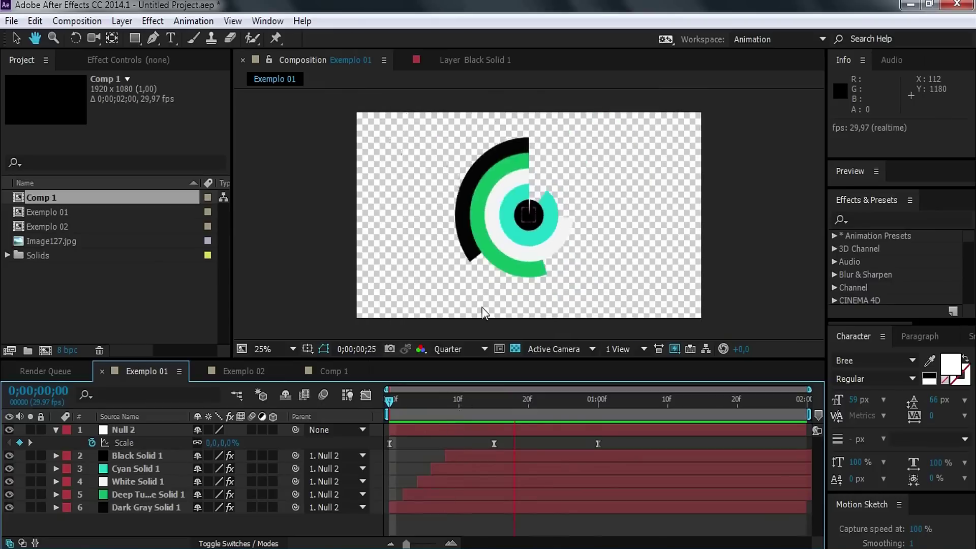
pyautogui.moveTo(485, 410); pyautogui.dragTo(209, 412)
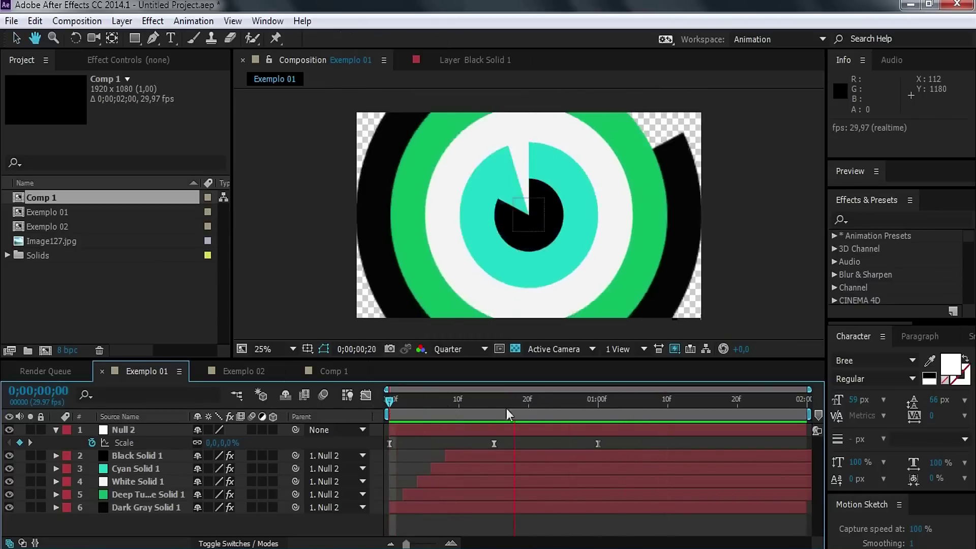
pyautogui.click(330, 372)
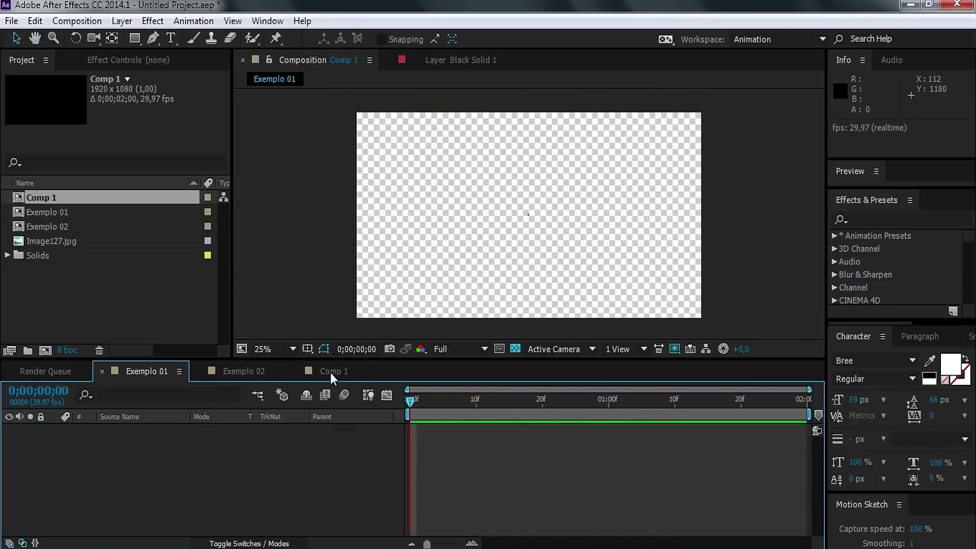
# Step: Add a near-black solid and a green solid to Comp 1
pyautogui.rightClick(122, 471)
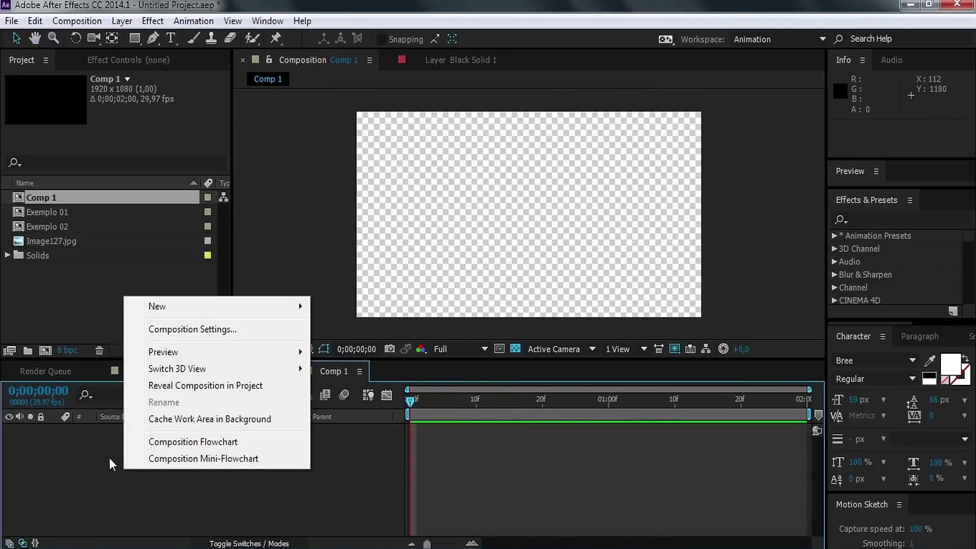
pyautogui.moveTo(175, 307)
pyautogui.click(382, 350)
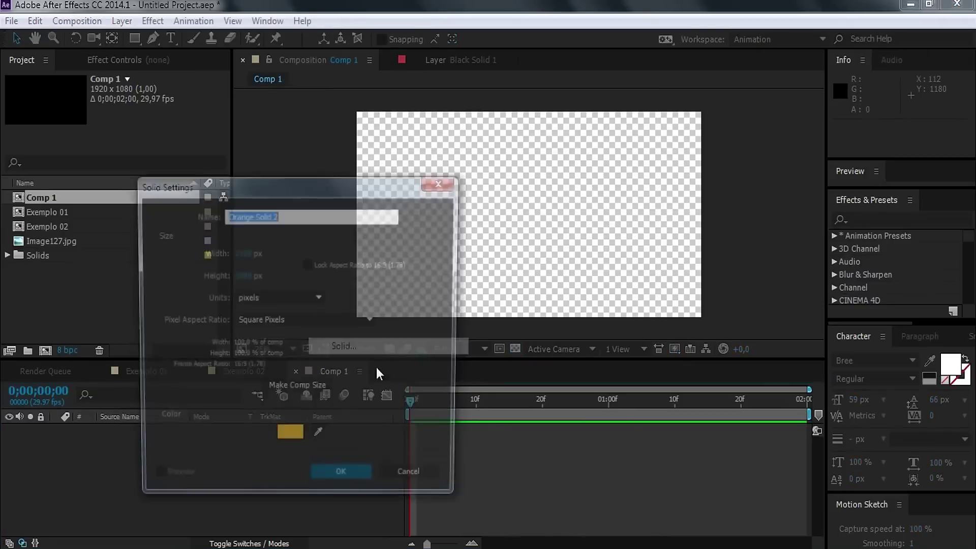
pyautogui.click(282, 442)
pyautogui.moveTo(615, 435); pyautogui.dragTo(479, 504)
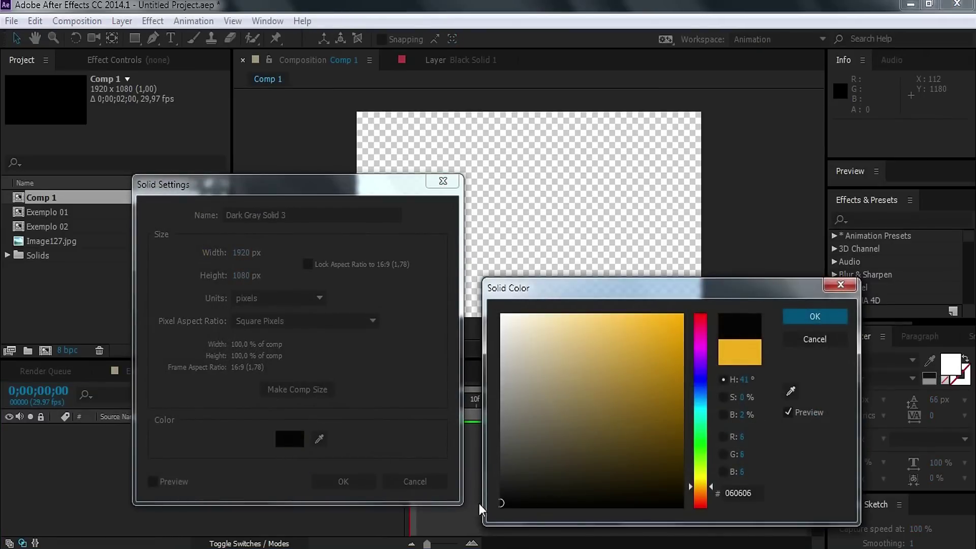
pyautogui.press('Return')
pyautogui.press('Return')
pyautogui.rightClick(191, 477)
pyautogui.moveTo(237, 314)
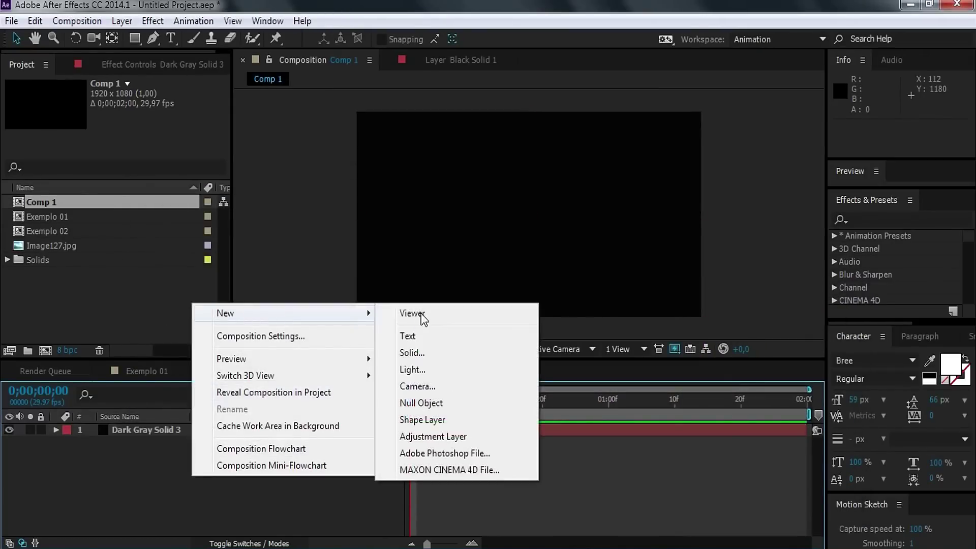
pyautogui.click(447, 356)
pyautogui.click(290, 439)
pyautogui.moveTo(701, 486)
pyautogui.mouseDown()
pyautogui.moveTo(702, 427)
pyautogui.moveTo(675, 375)
pyautogui.mouseUp()
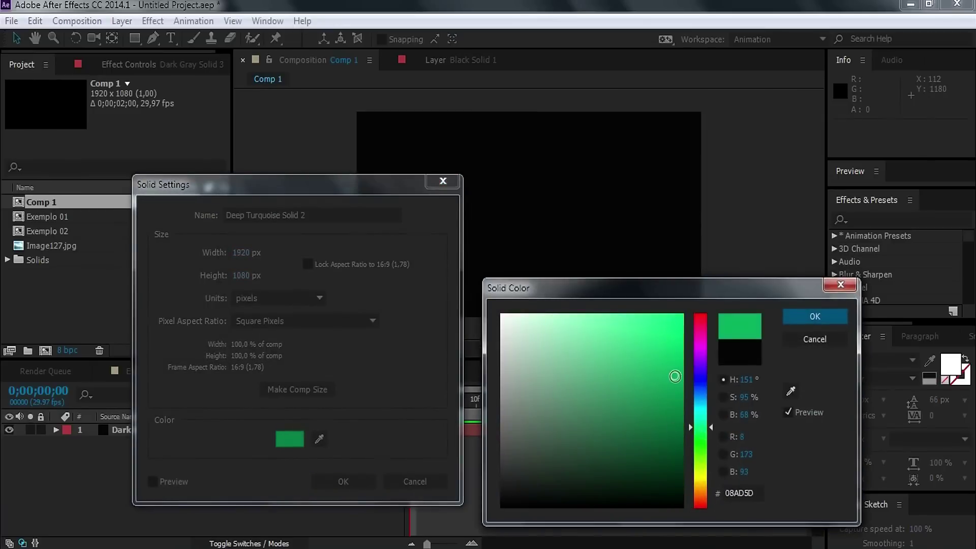
pyautogui.press('Return')
pyautogui.click(336, 482)
# Step: Add a near-white solid and a cyan solid
pyautogui.rightClick(162, 501)
pyautogui.moveTo(248, 339)
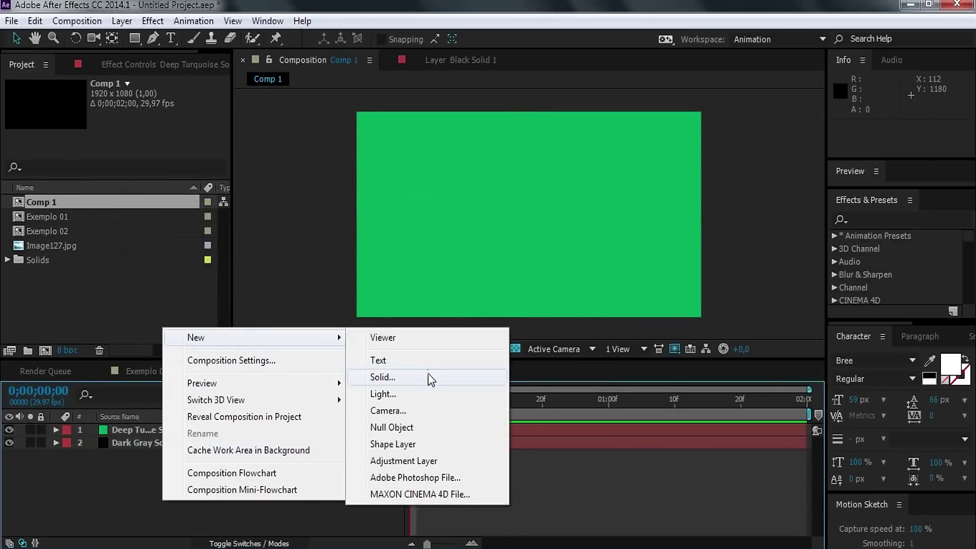
pyautogui.click(428, 375)
pyautogui.click(290, 439)
pyautogui.moveTo(503, 326); pyautogui.dragTo(482, 326)
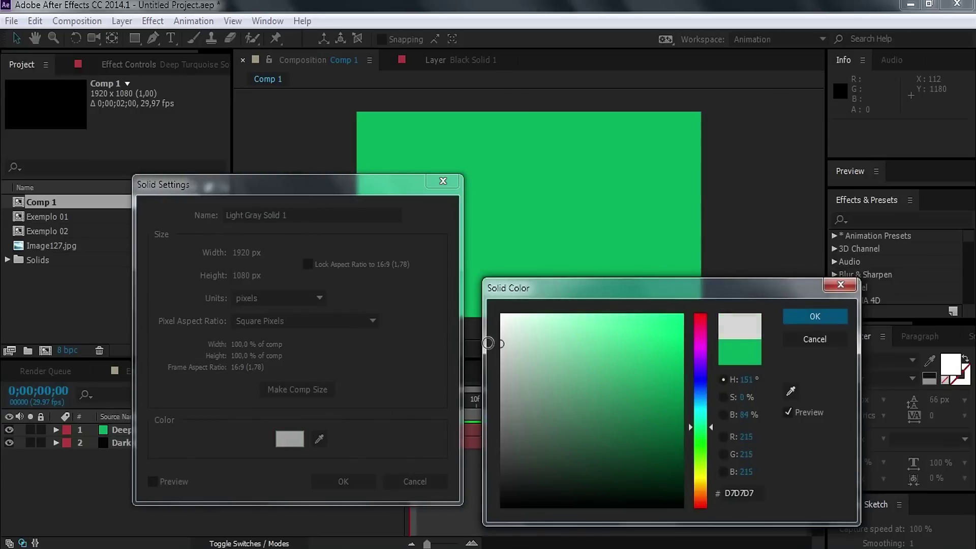
pyautogui.press('Return')
pyautogui.click(343, 482)
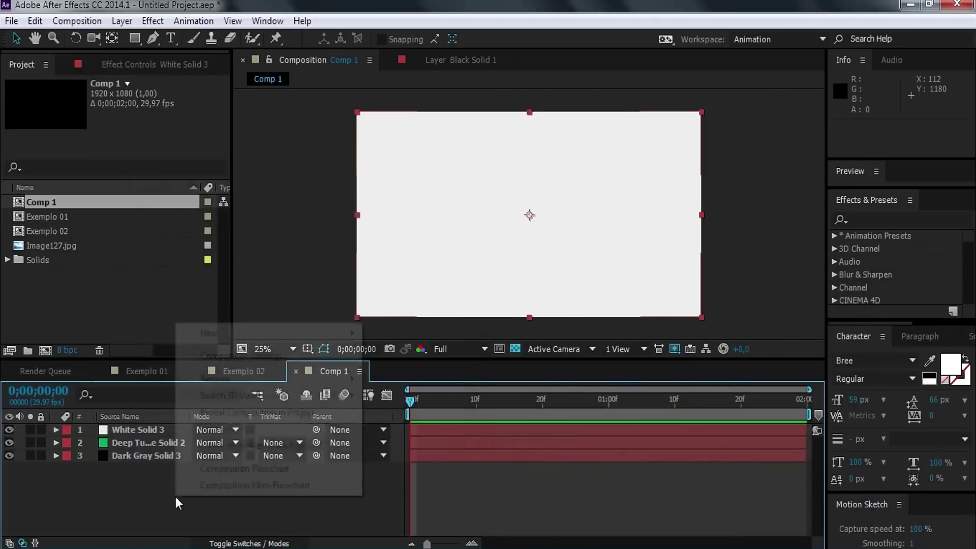
pyautogui.rightClick(178, 501)
pyautogui.moveTo(220, 336)
pyautogui.click(400, 373)
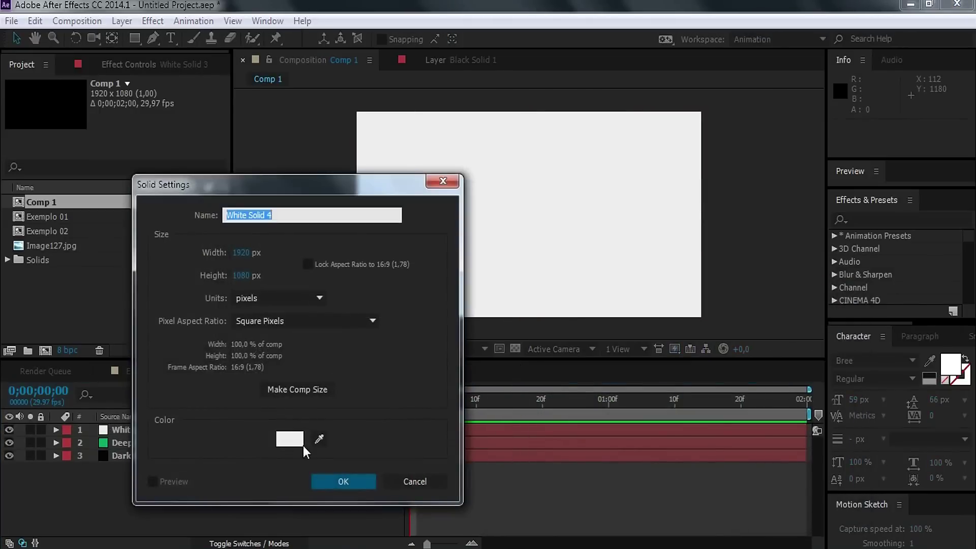
pyautogui.click(292, 440)
pyautogui.click(702, 392)
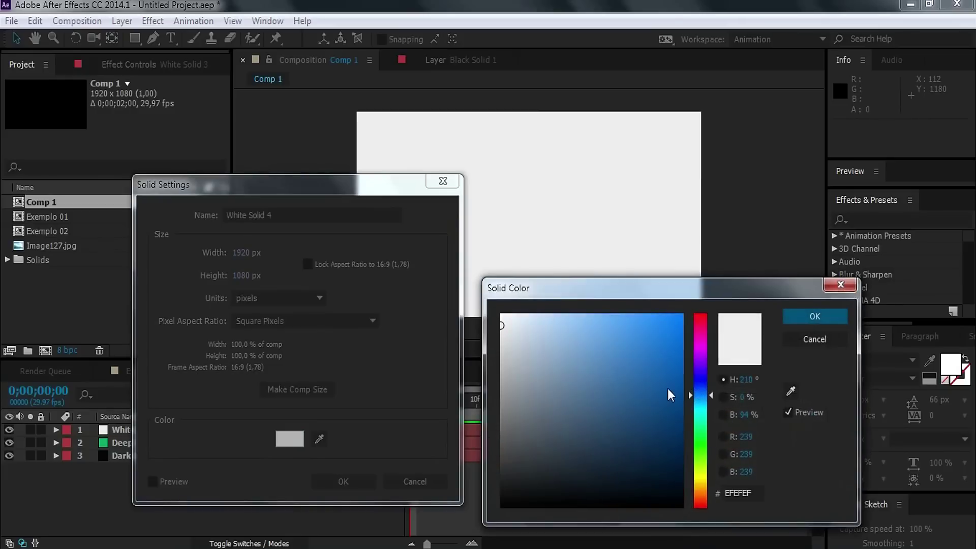
pyautogui.click(672, 347)
pyautogui.moveTo(702, 410); pyautogui.dragTo(698, 412)
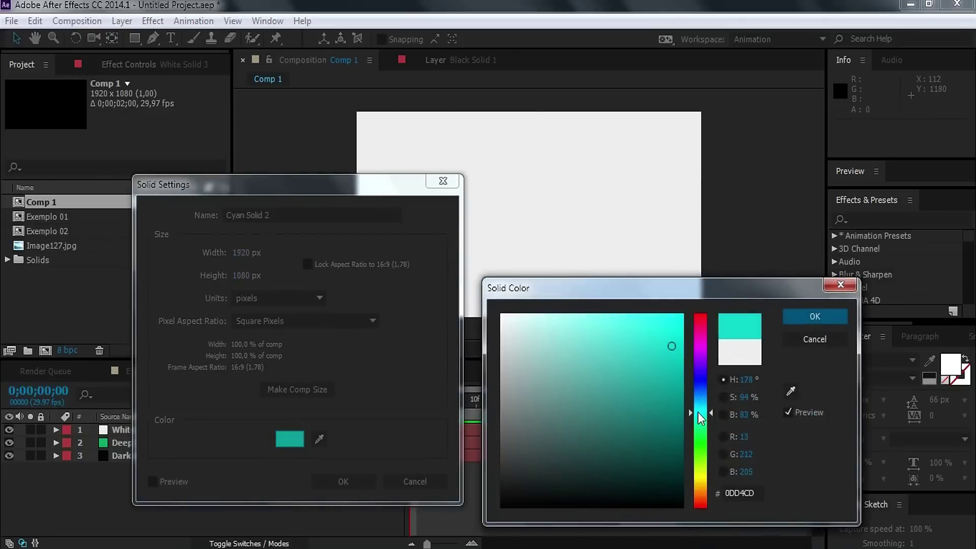
pyautogui.press('Return')
pyautogui.press('Return')
# Step: Delete the extra Cyan Solid 2 and add a deep cyan solid instead
pyautogui.rightClick(218, 515)
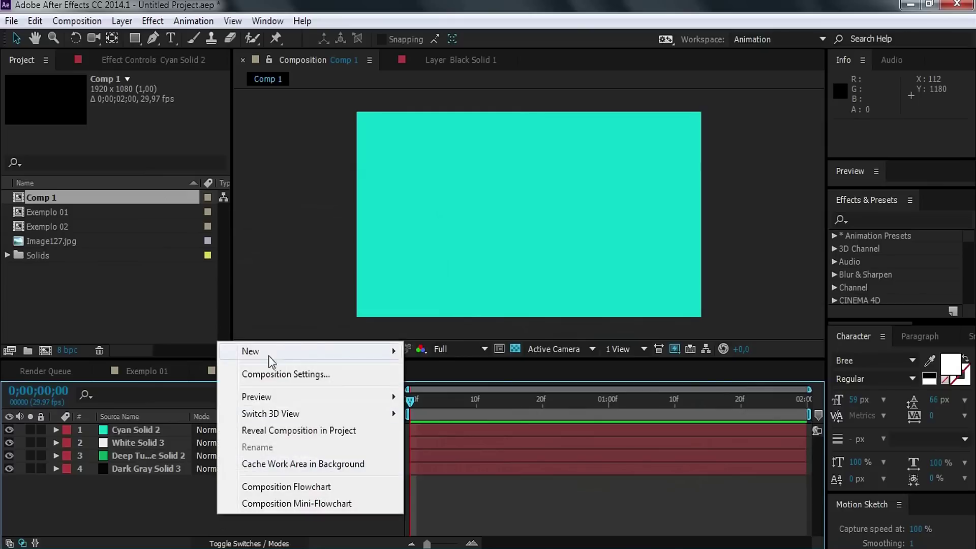
pyautogui.moveTo(270, 357)
pyautogui.click(135, 431)
pyautogui.press('Delete')
pyautogui.rightClick(167, 474)
pyautogui.moveTo(240, 323)
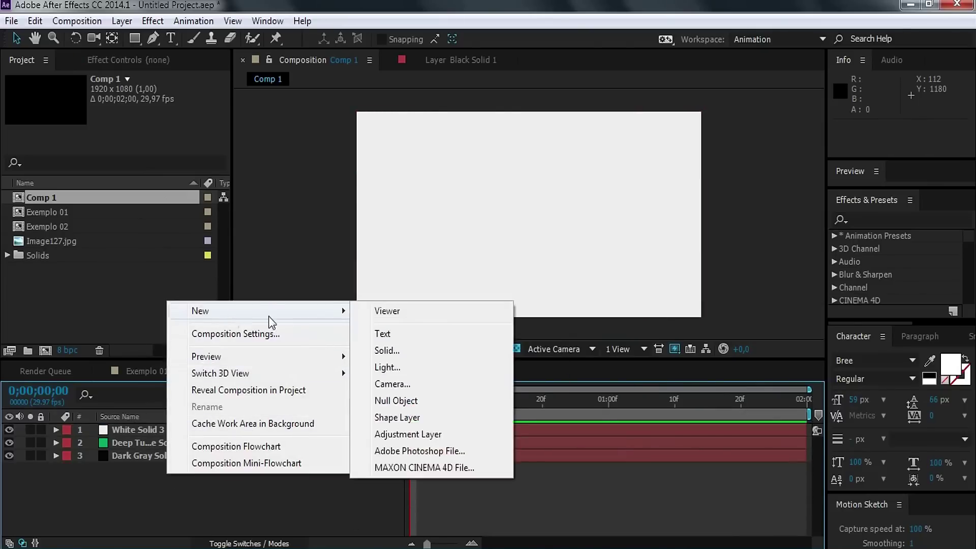
pyautogui.click(442, 353)
pyautogui.click(284, 444)
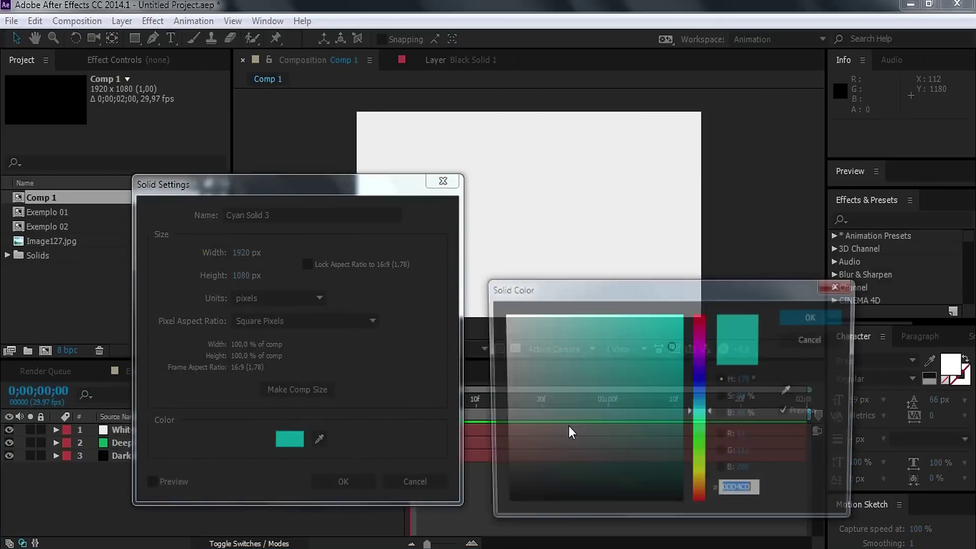
pyautogui.click(671, 363)
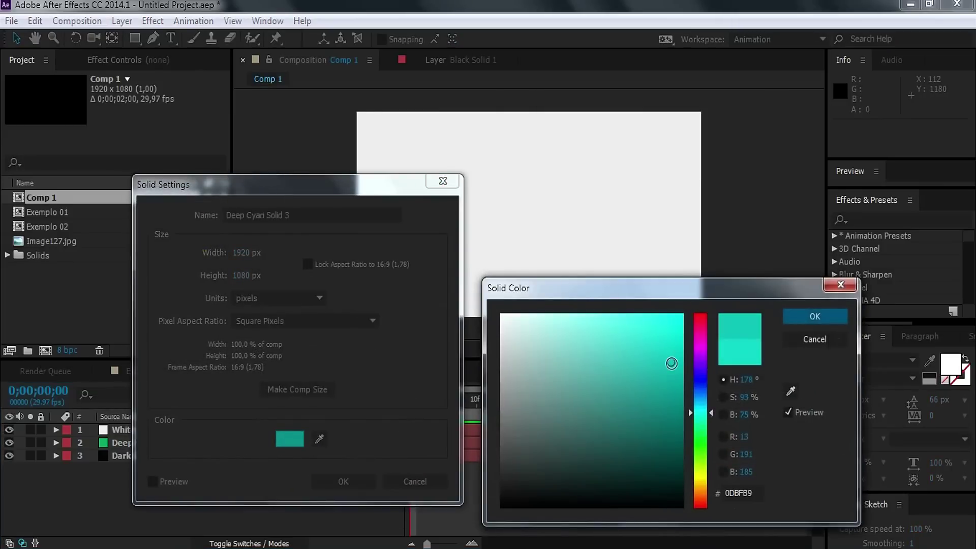
pyautogui.press('Return')
pyautogui.press('Return')
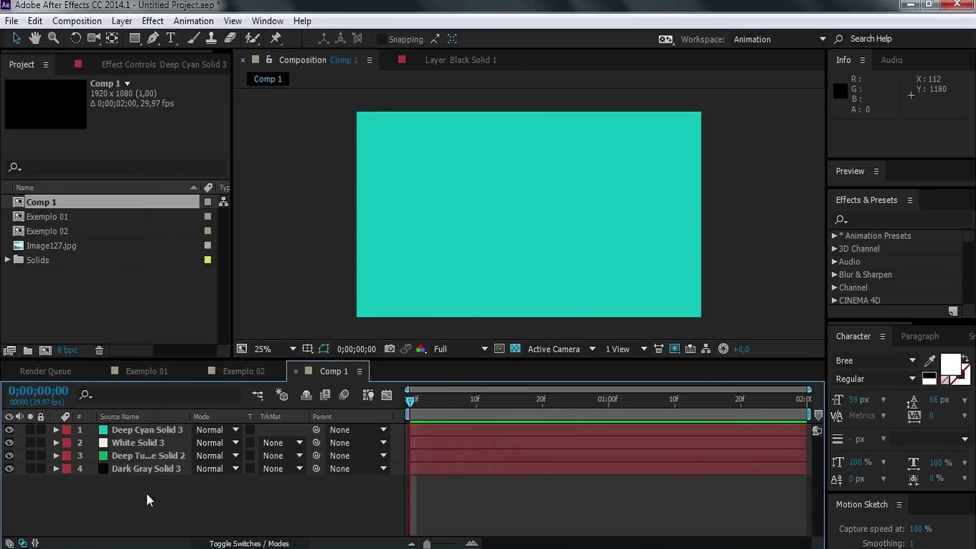
# Step: Add a dark gray solid as the top layer
pyautogui.rightClick(153, 514)
pyautogui.moveTo(185, 353)
pyautogui.click(473, 391)
pyautogui.click(290, 439)
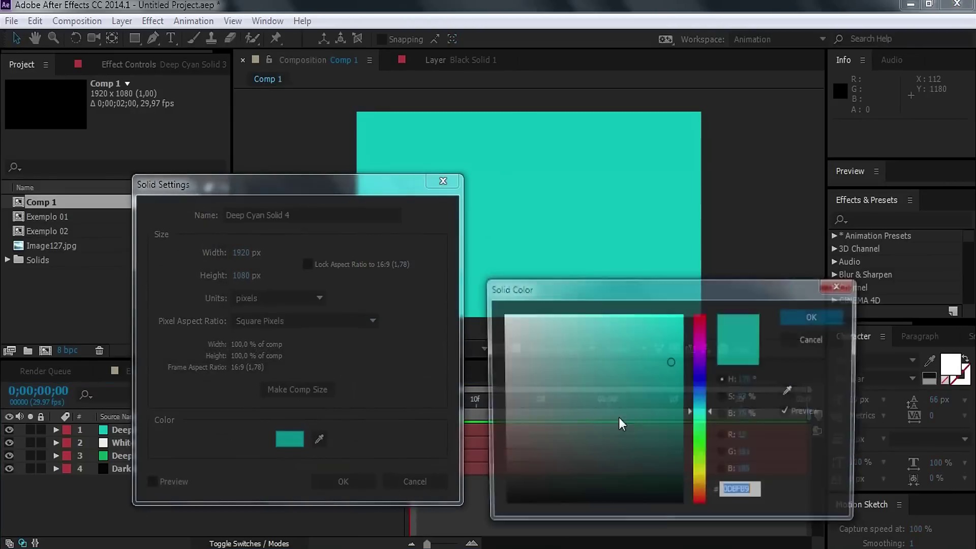
pyautogui.click(519, 496)
pyautogui.press('Return')
pyautogui.press('Return')
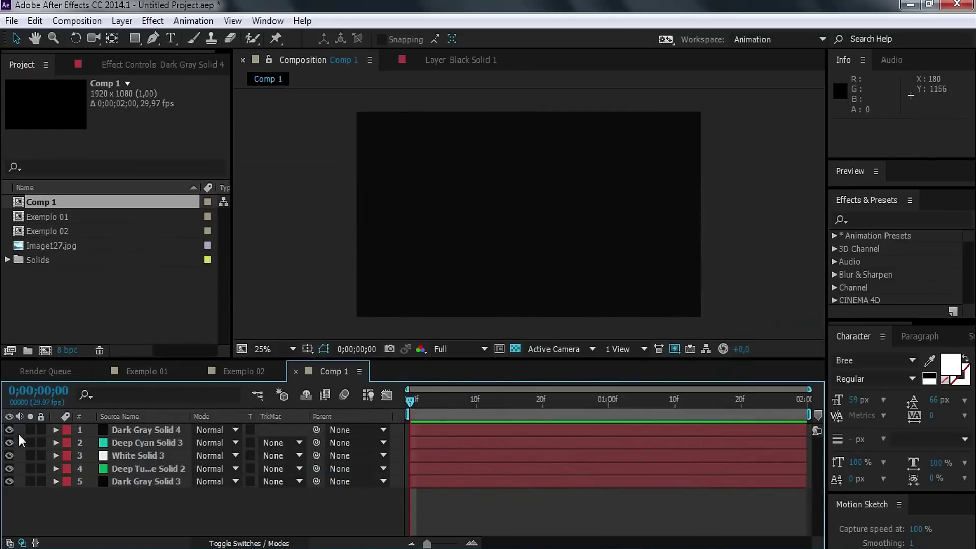
# Step: Hide solids 1–4, select Dark Gray Solid 3, and choose the Ellipse Tool
pyautogui.moveTo(9, 429); pyautogui.dragTo(9, 469)
pyautogui.moveTo(8, 429); pyautogui.dragTo(9, 469)
pyautogui.moveTo(10, 468); pyautogui.dragTo(9, 430)
pyautogui.click(126, 483)
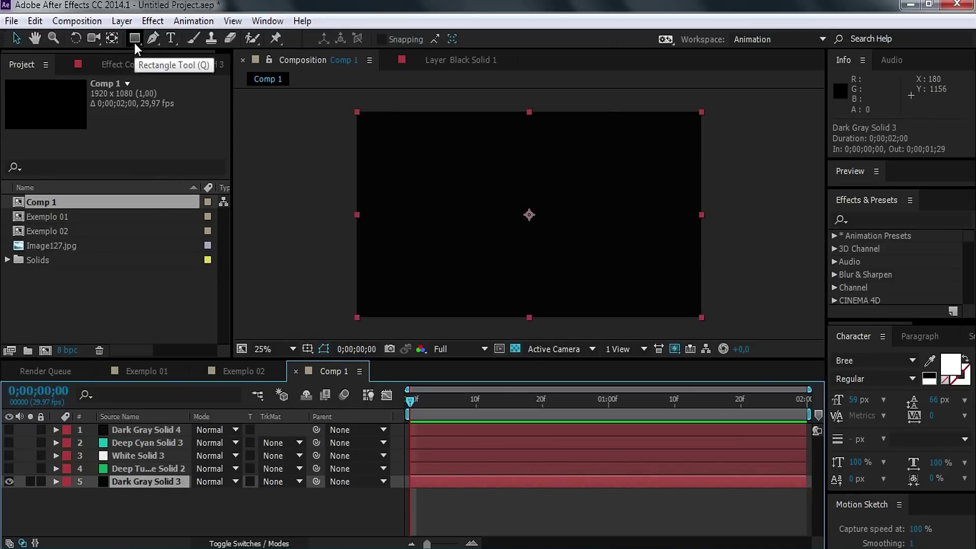
pyautogui.moveTo(134, 42); pyautogui.dragTo(169, 70)
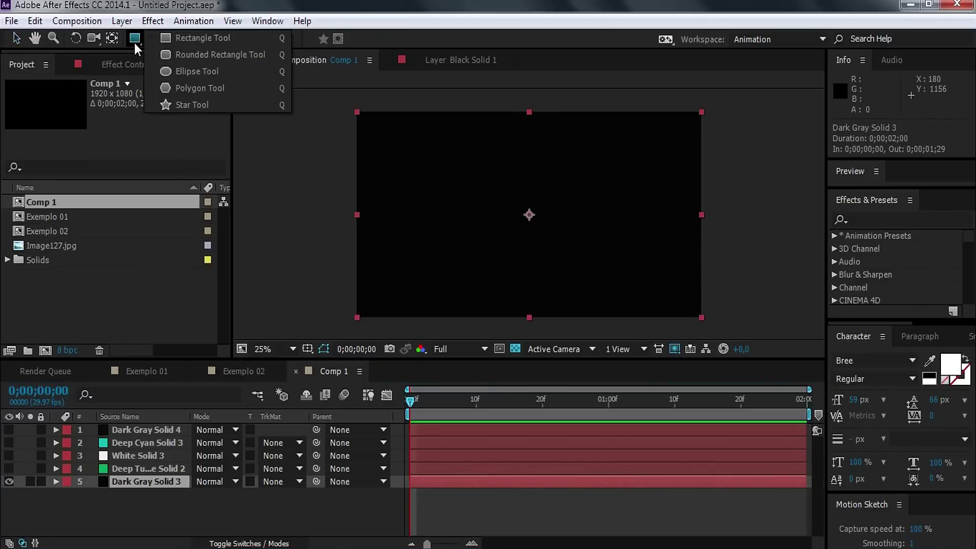
pyautogui.click(169, 70)
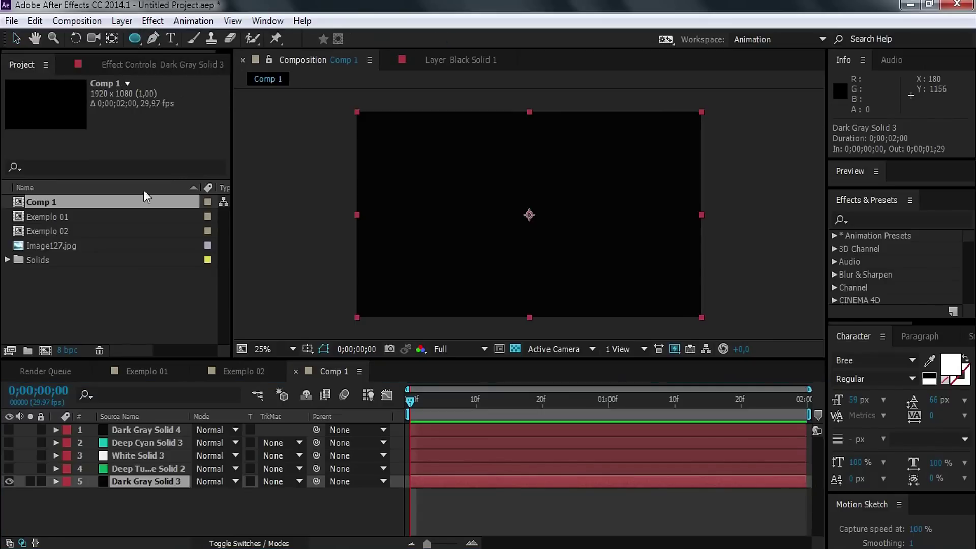
# Step: Give Dark Gray Solid 3 a fitted ellipse mask and free-transform it into a circle
pyautogui.doubleClick(133, 38)
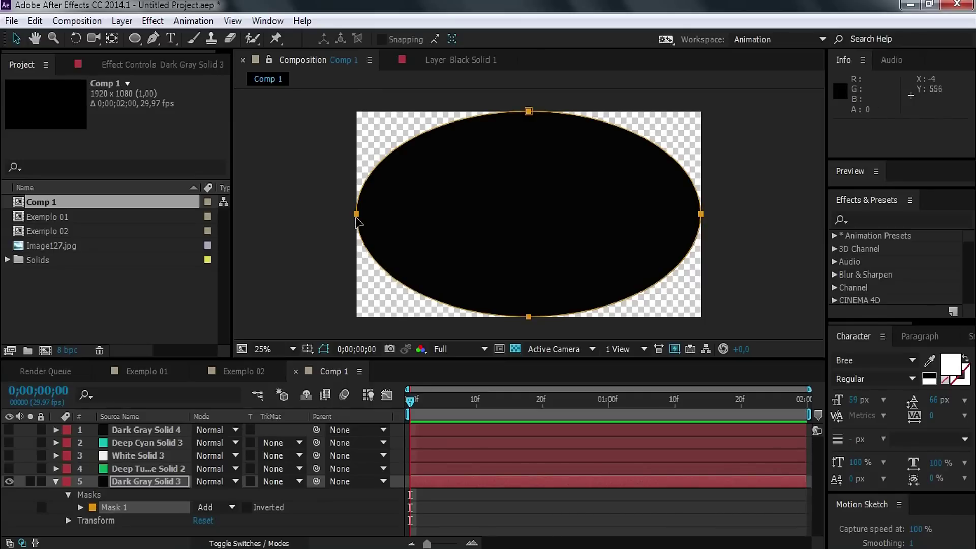
pyautogui.doubleClick(357, 218)
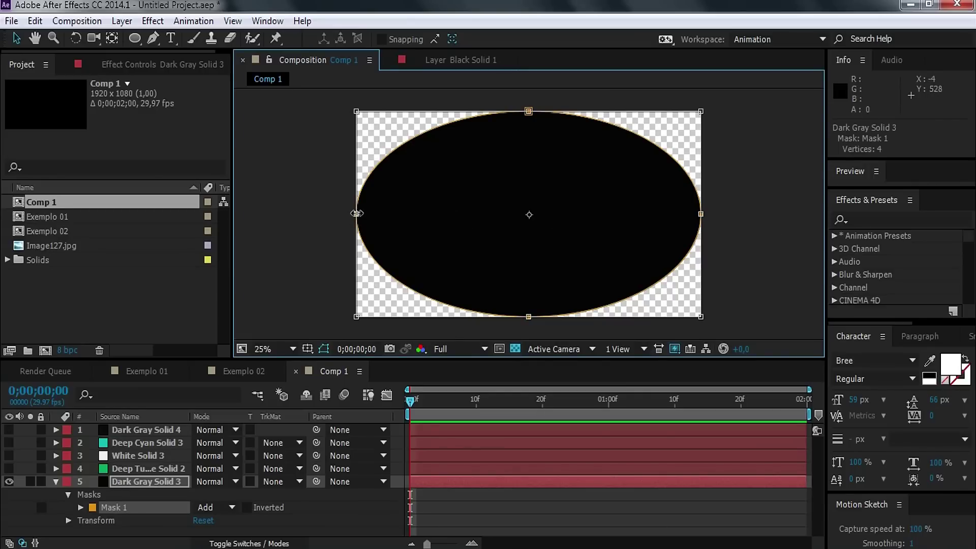
pyautogui.moveTo(357, 214)
pyautogui.mouseDown()
pyautogui.moveTo(440, 226)
pyautogui.moveTo(431, 225)
pyautogui.mouseUp()
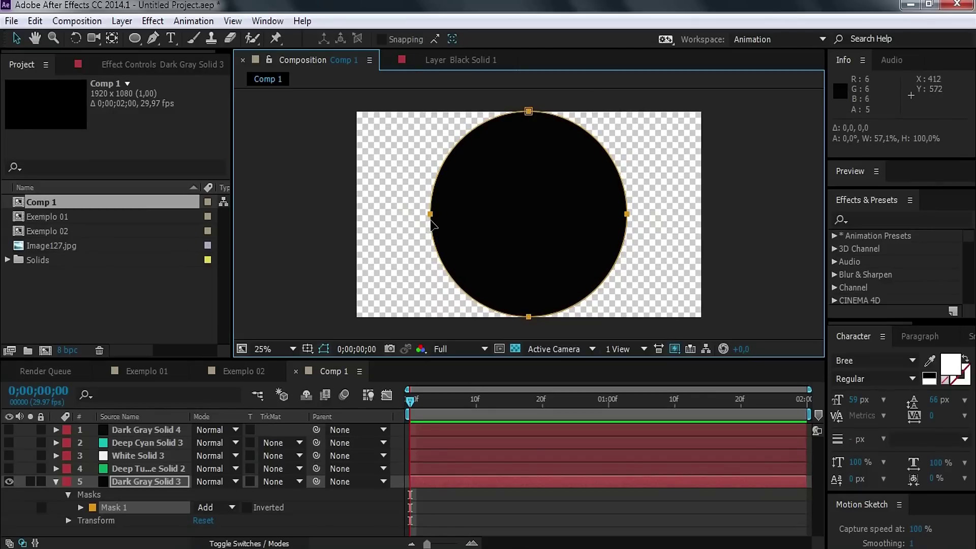
pyautogui.click(545, 522)
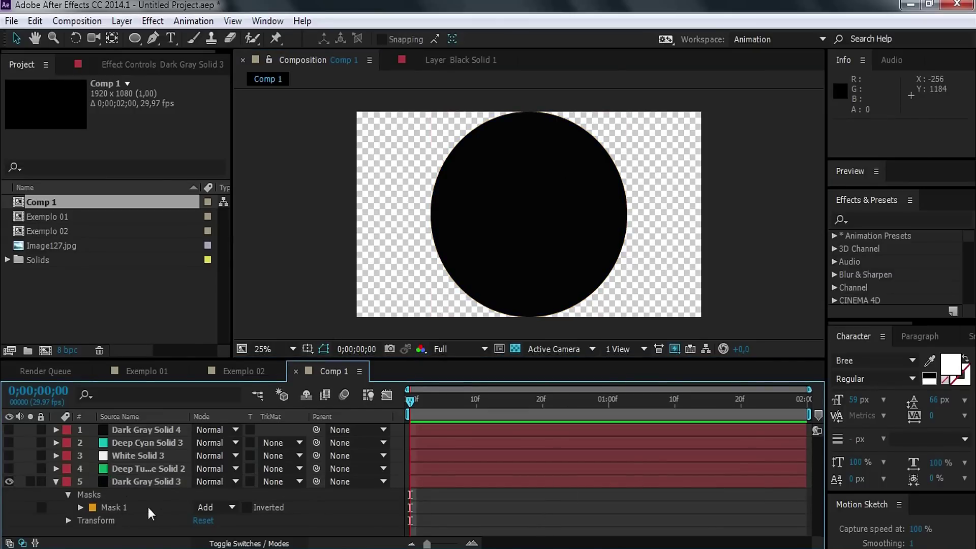
pyautogui.click(125, 507)
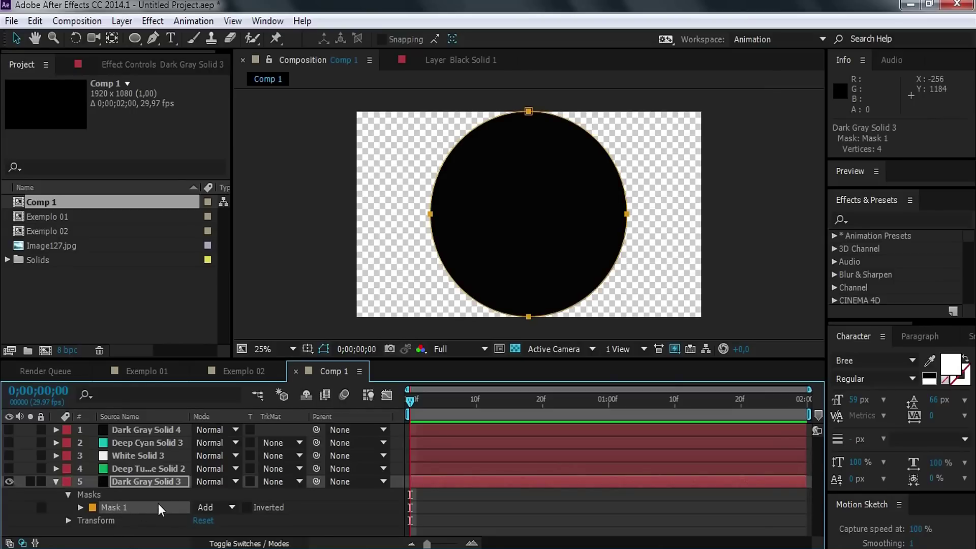
pyautogui.click(159, 469)
# Step: Turn the four upper solids visible again and move to frame 2
pyautogui.keyDown('shift'); pyautogui.click(164, 432); pyautogui.keyUp('shift')
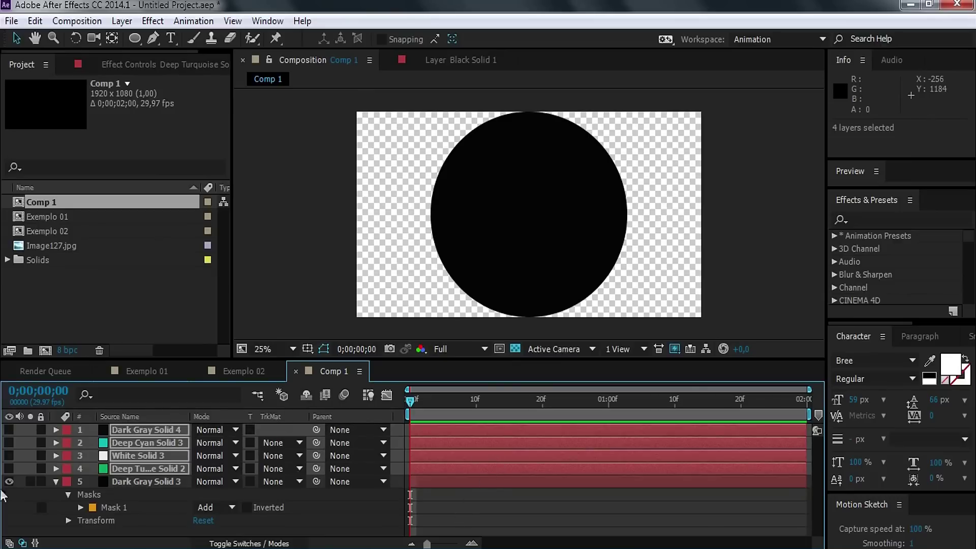
pyautogui.click(9, 468)
pyautogui.click(399, 516)
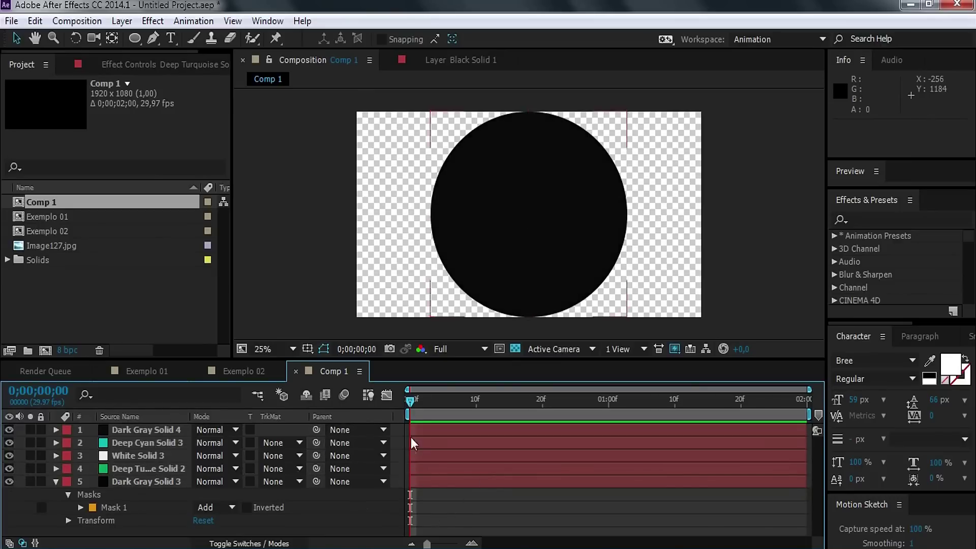
pyautogui.moveTo(412, 402); pyautogui.dragTo(423, 401)
pyautogui.moveTo(9, 430)
pyautogui.mouseDown()
pyautogui.moveTo(8, 478)
pyautogui.moveTo(9, 430)
pyautogui.mouseUp()
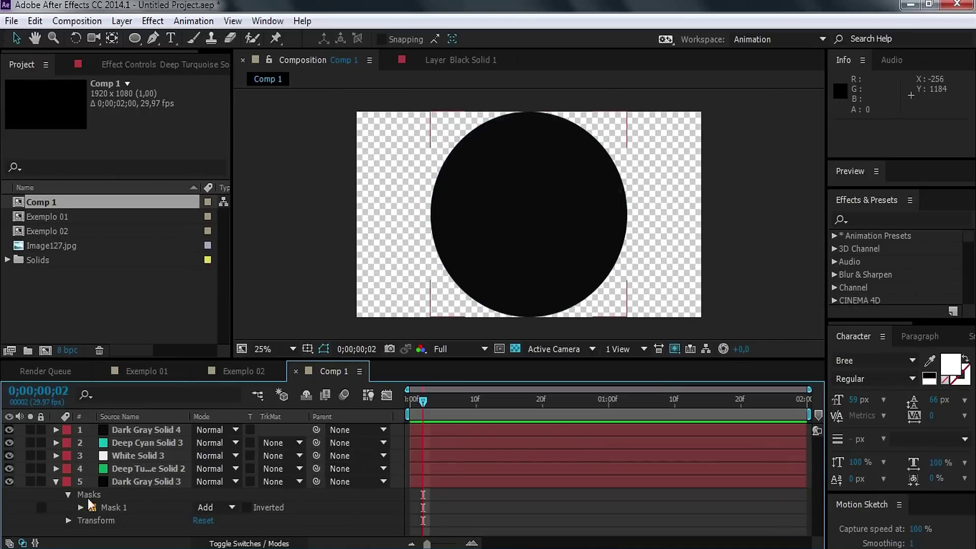
# Step: Collapse the bottom solid's properties and leave only that black solid selected
pyautogui.click(67, 481)
pyautogui.click(56, 482)
pyautogui.click(56, 482)
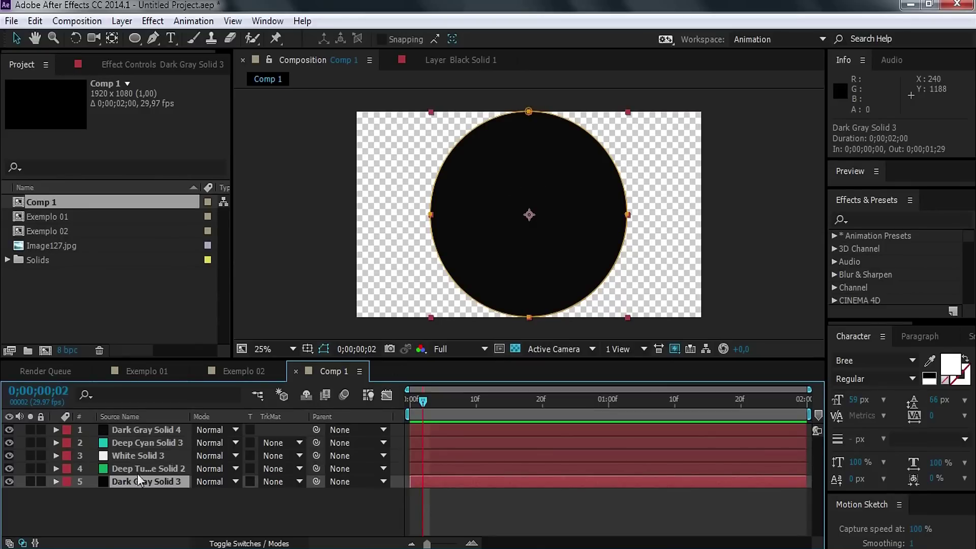
pyautogui.keyDown('shift'); pyautogui.click(156, 431); pyautogui.keyUp('shift')
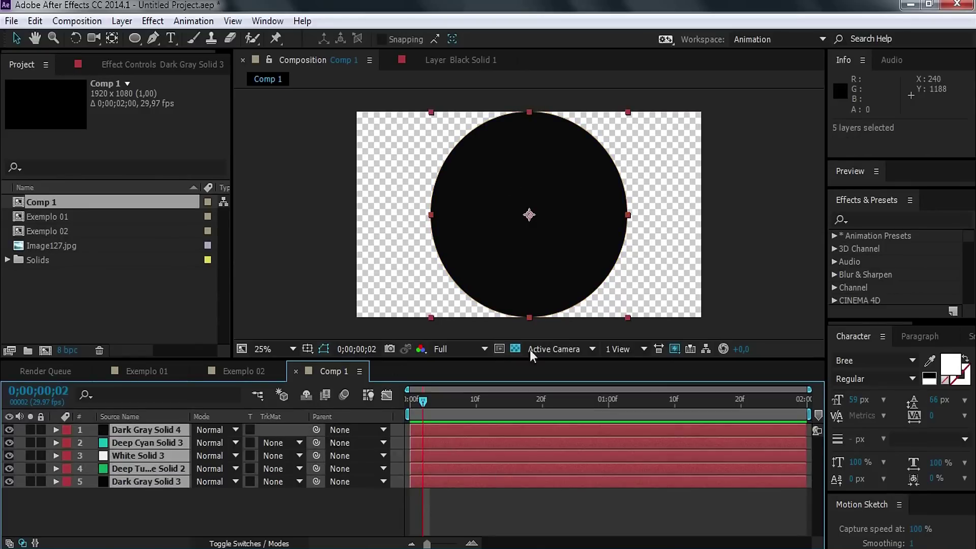
pyautogui.click(472, 516)
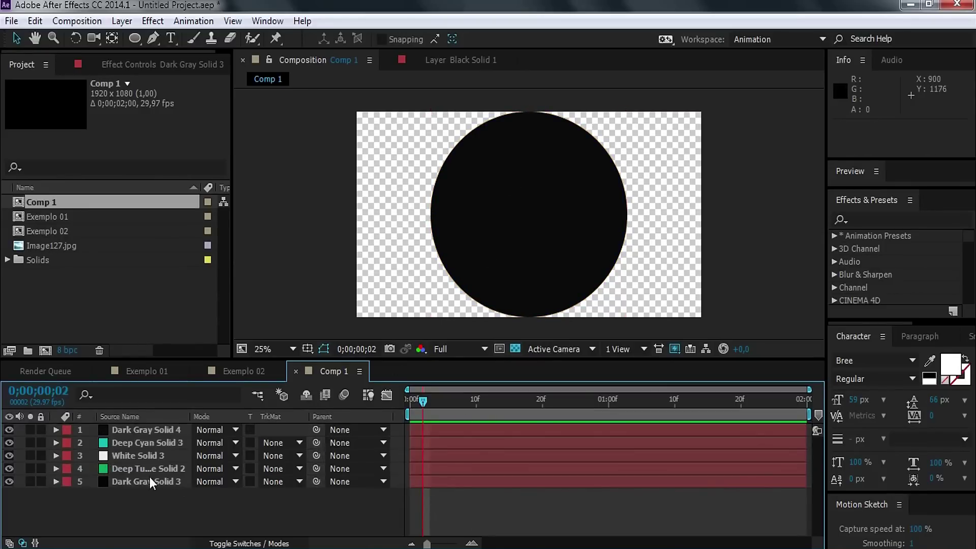
pyautogui.click(146, 477)
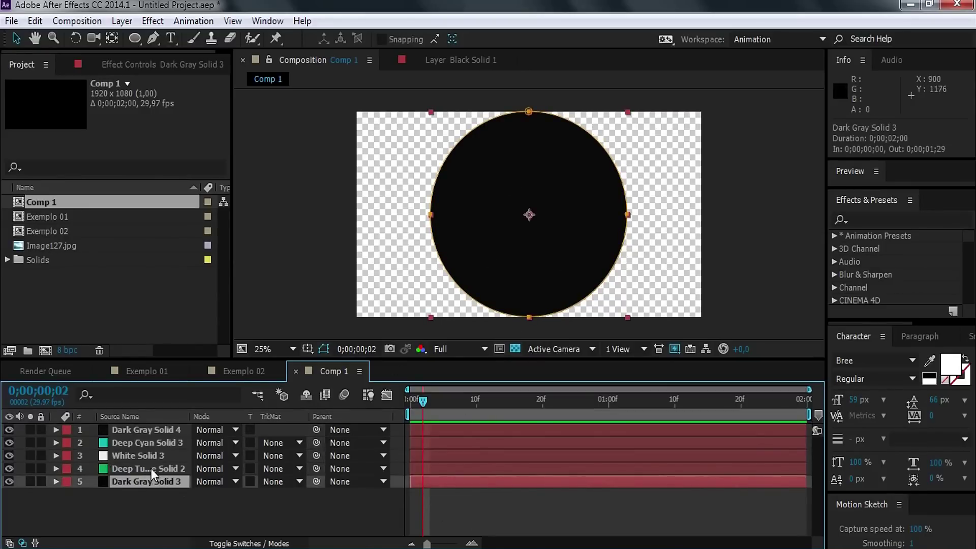
# Step: Scale Deep Turquoise Solid 2 to 80% and White Solid 3 to 60%
pyautogui.click(151, 469)
pyautogui.press('s')
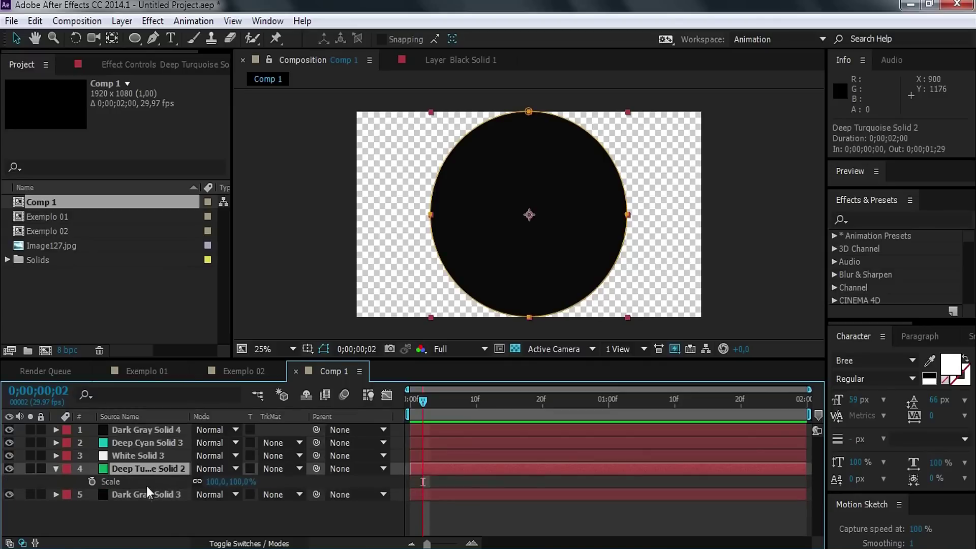
pyautogui.click(215, 482)
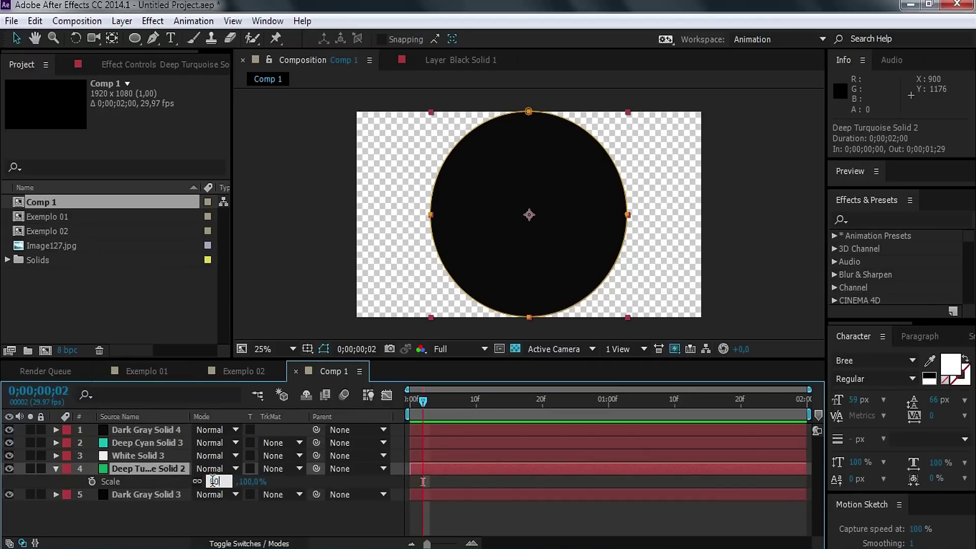
pyautogui.press('Return')
pyautogui.click(126, 458)
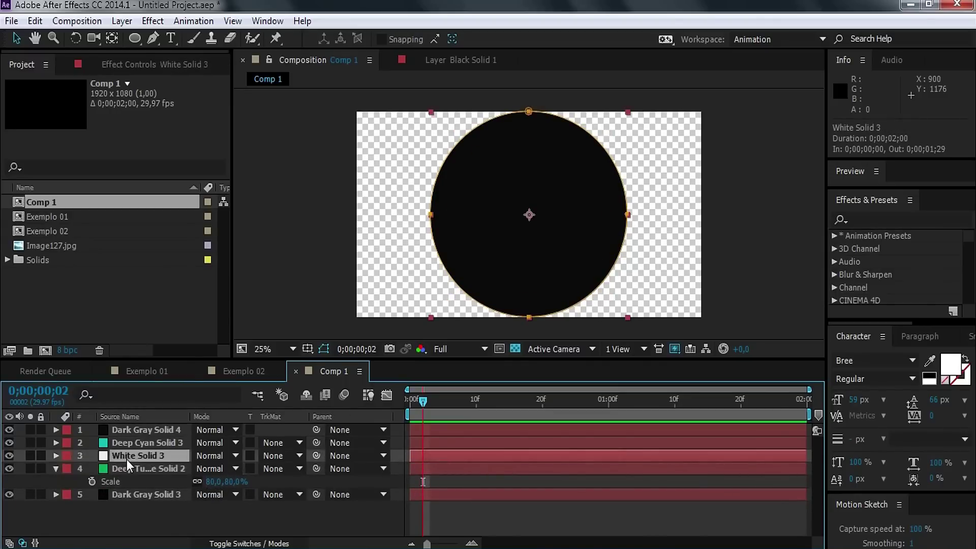
pyautogui.press('s')
pyautogui.click(218, 469)
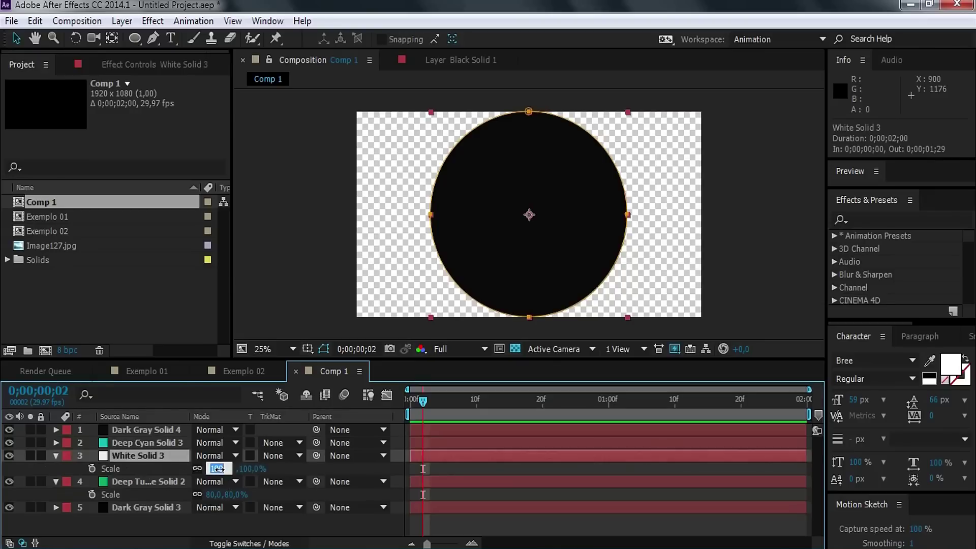
pyautogui.write('60')
pyautogui.press('Return')
# Step: Scale Deep Cyan Solid 3 to 40% and Dark Gray Solid 4 to 20%
pyautogui.click(150, 443)
pyautogui.press('s')
pyautogui.click(240, 454)
pyautogui.press('Return')
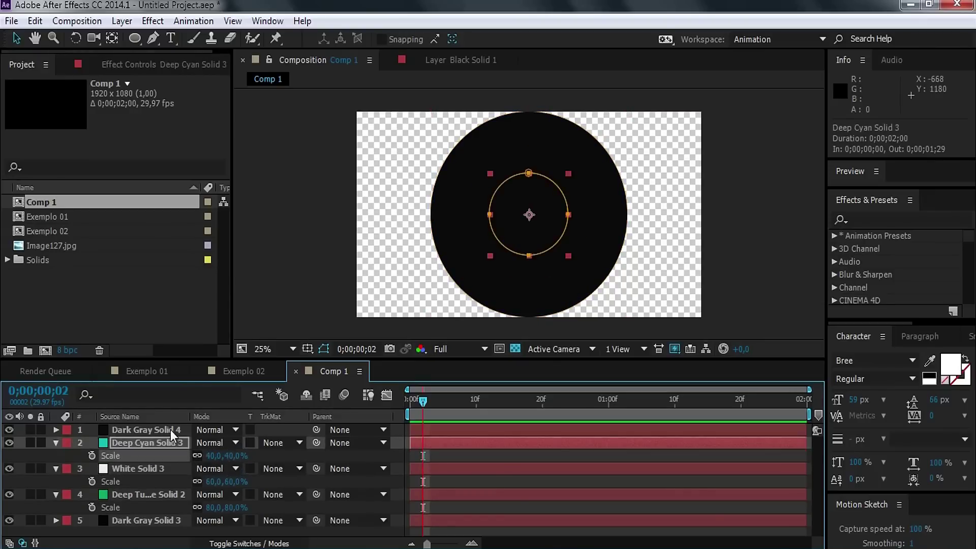
pyautogui.click(170, 429)
pyautogui.press('s')
pyautogui.click(241, 442)
pyautogui.write('20')
pyautogui.press('Return')
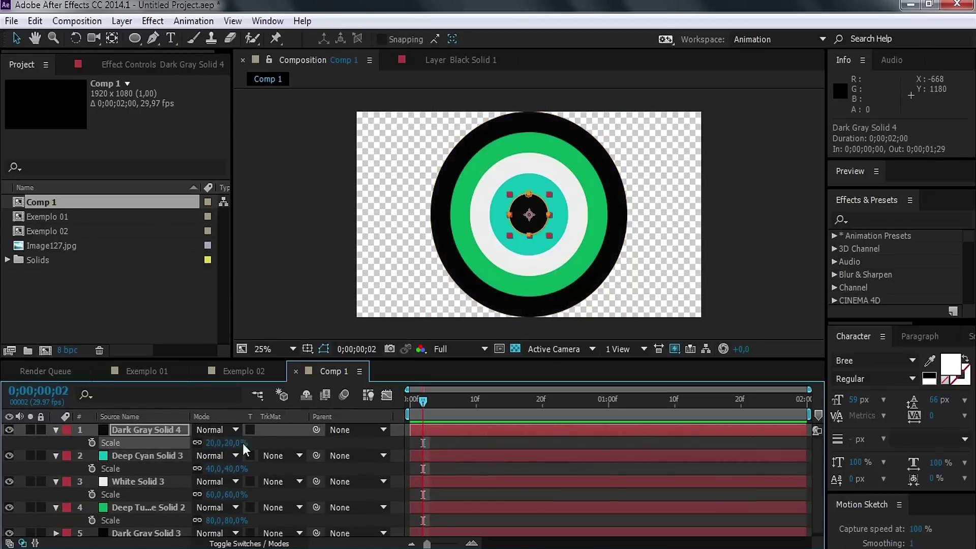
# Step: Collapse all layers' Scale rows, deselect them, and return to frame 0
pyautogui.click(481, 444)
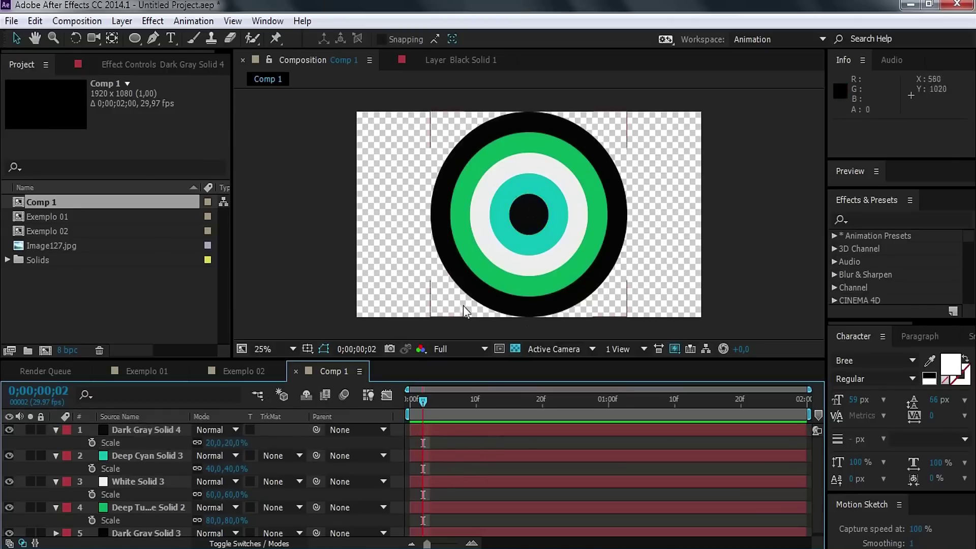
pyautogui.click(56, 429)
pyautogui.click(51, 446)
pyautogui.click(57, 444)
pyautogui.click(56, 455)
pyautogui.click(56, 469)
pyautogui.click(117, 502)
pyautogui.click(413, 405)
pyautogui.click(608, 209)
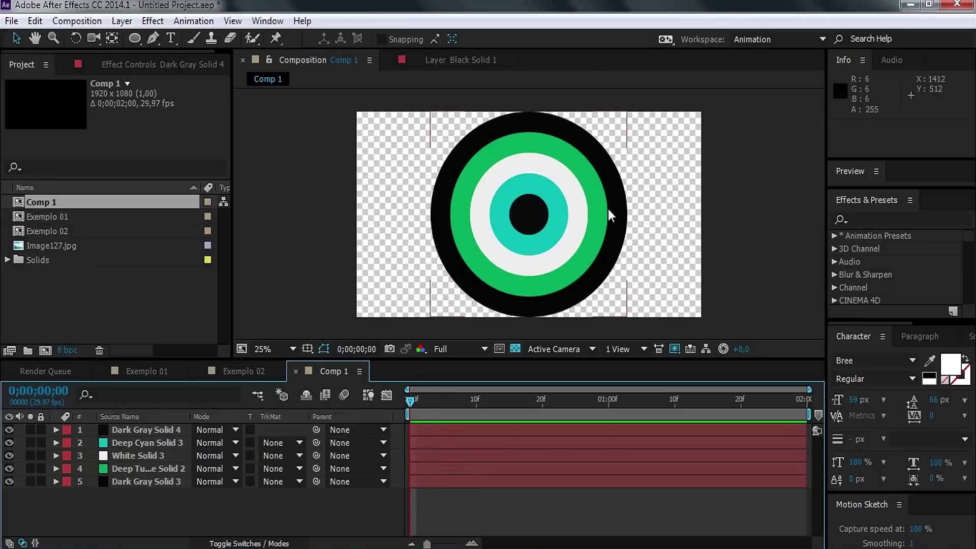
pyautogui.click(515, 160)
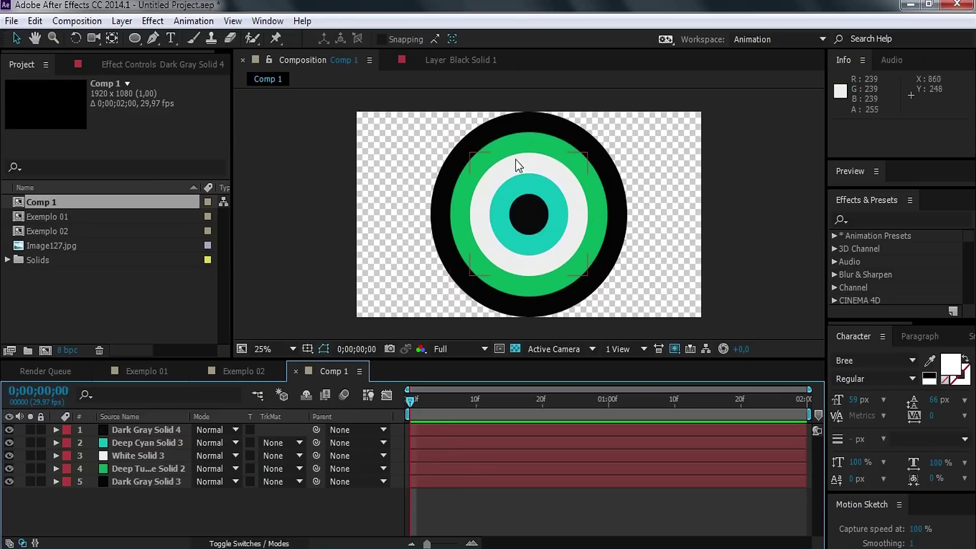
# Step: Scrub Exemplo 01's scaling-circle animation through frames 12–19 to its end, then return to Comp 1
pyautogui.click(147, 371)
pyautogui.moveTo(402, 402); pyautogui.dragTo(515, 407)
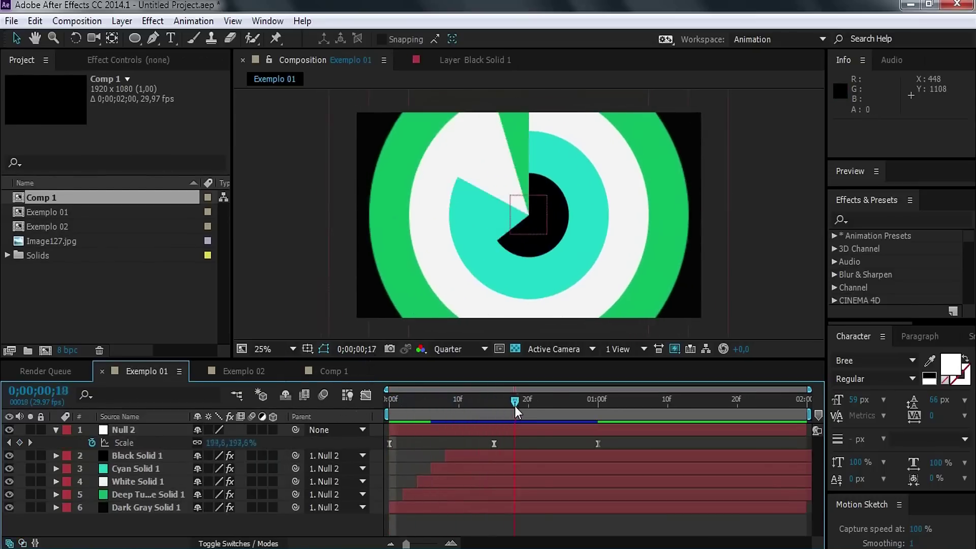
pyautogui.moveTo(514, 407); pyautogui.dragTo(473, 402)
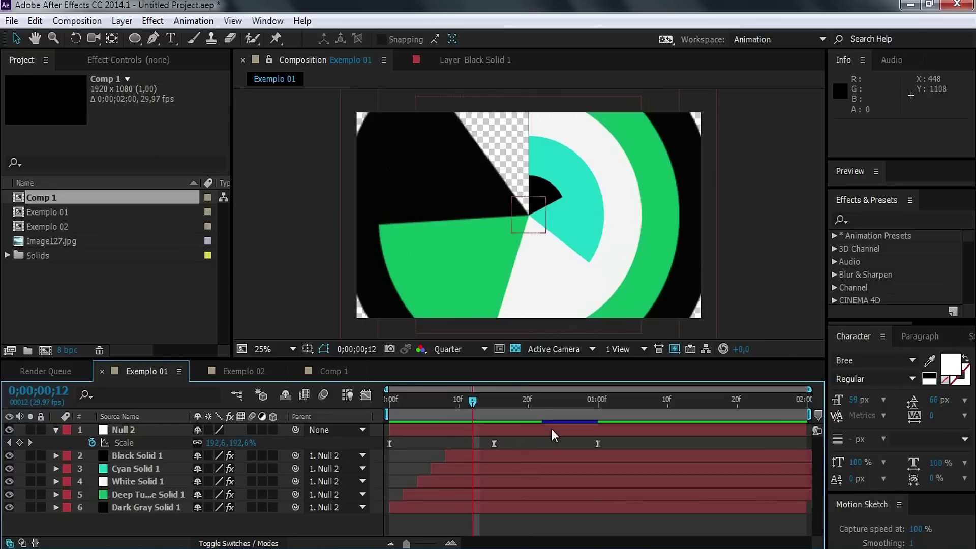
pyautogui.moveTo(483, 404); pyautogui.dragTo(529, 429)
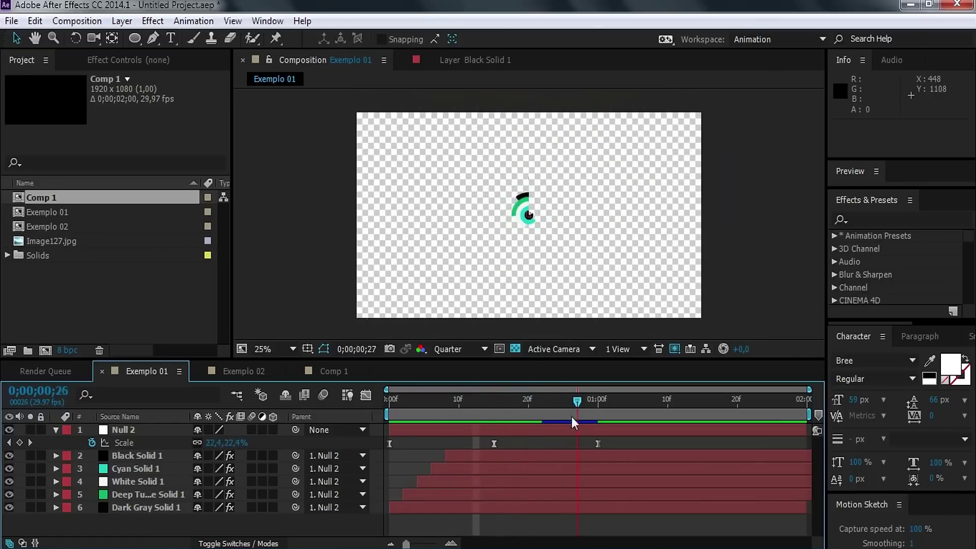
pyautogui.moveTo(529, 429); pyautogui.dragTo(546, 427)
pyautogui.click(334, 371)
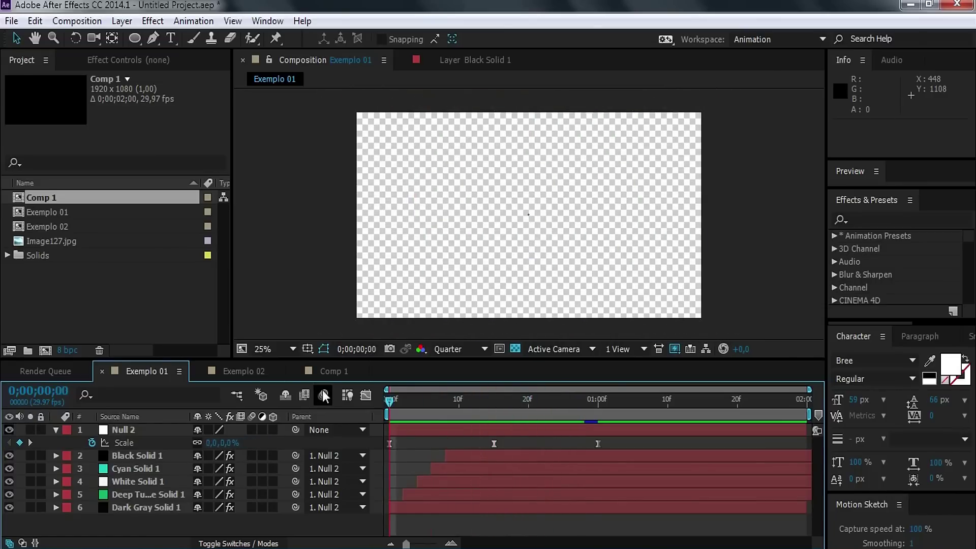
# Step: Isolate Dark Gray Solid 3 and apply a Counterclockwise Radial Wipe at 100% completion
pyautogui.click(167, 483)
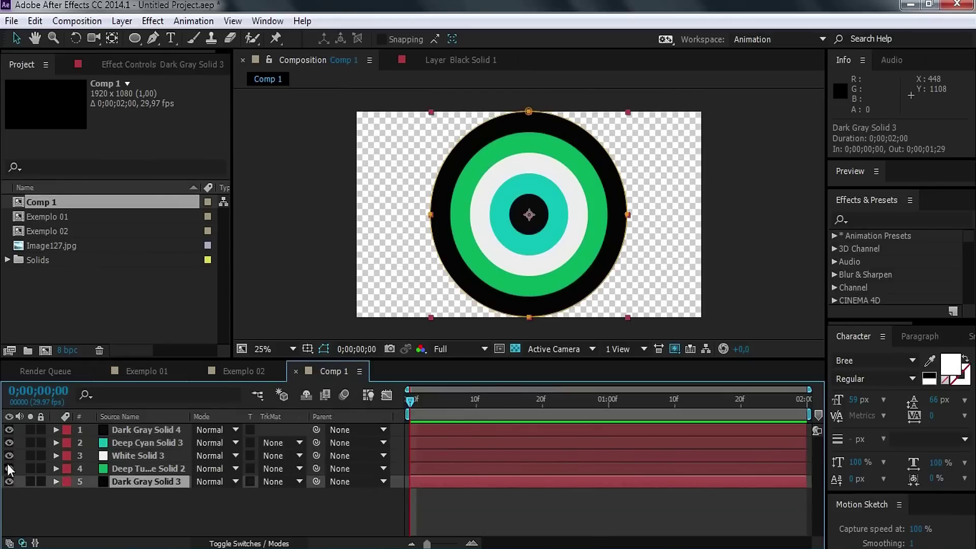
pyautogui.moveTo(7, 435); pyautogui.dragTo(9, 468)
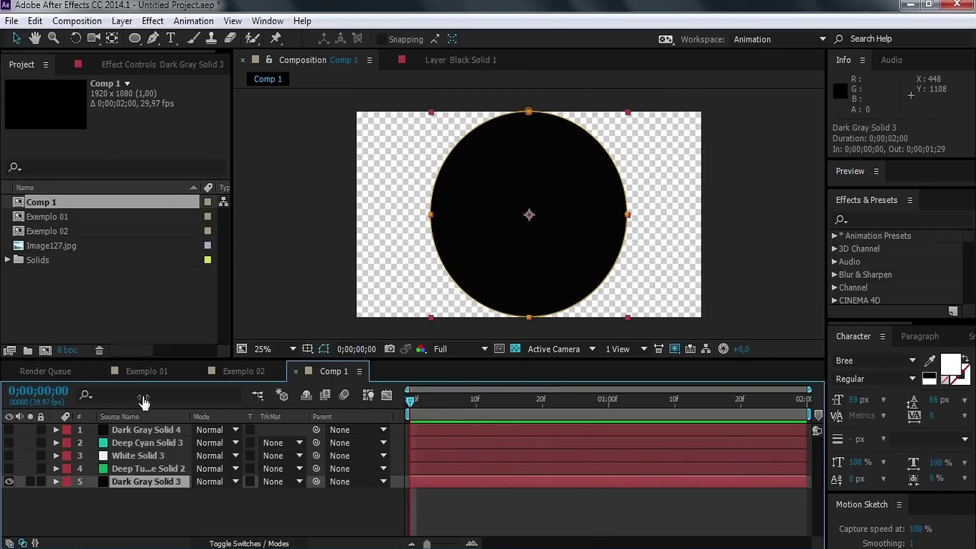
pyautogui.click(134, 60)
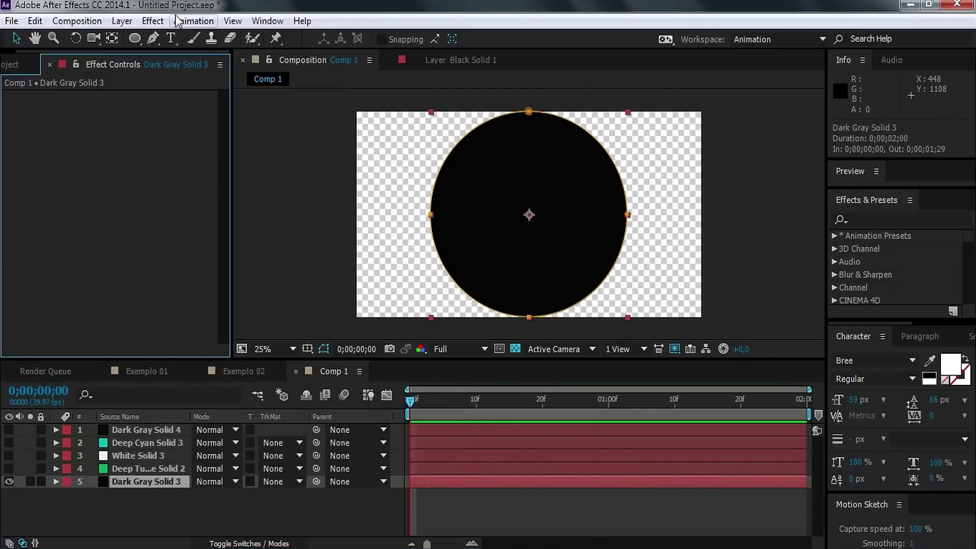
pyautogui.rightClick(127, 204)
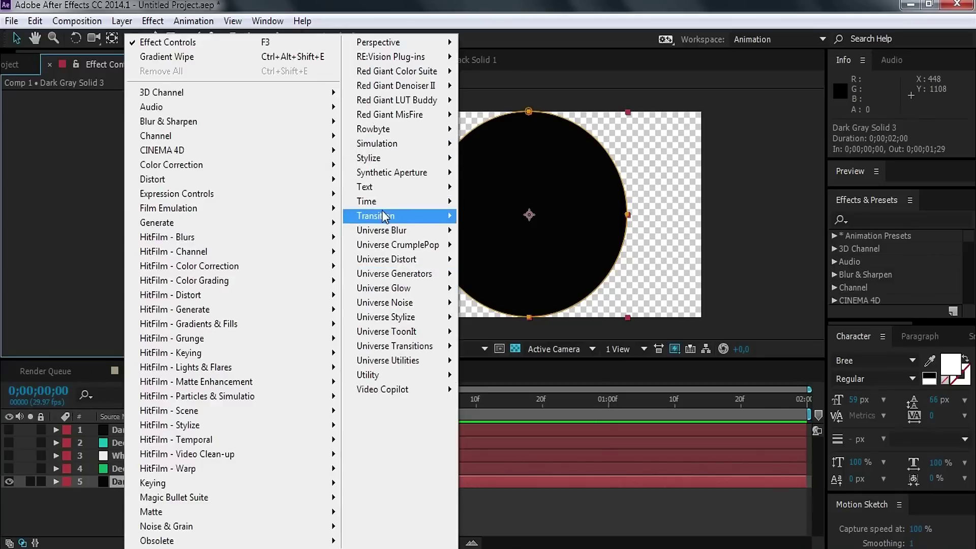
pyautogui.moveTo(383, 214)
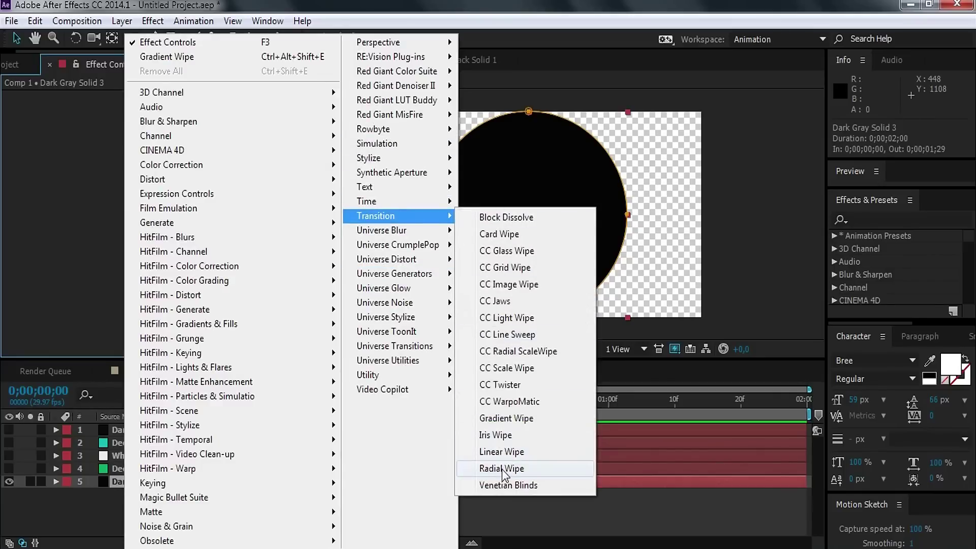
pyautogui.click(502, 469)
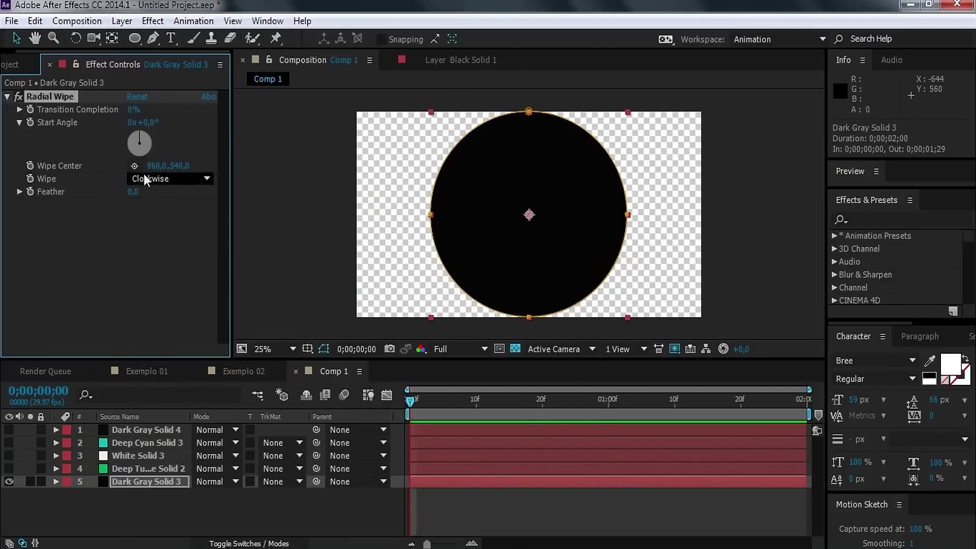
pyautogui.click(168, 178)
pyautogui.click(172, 212)
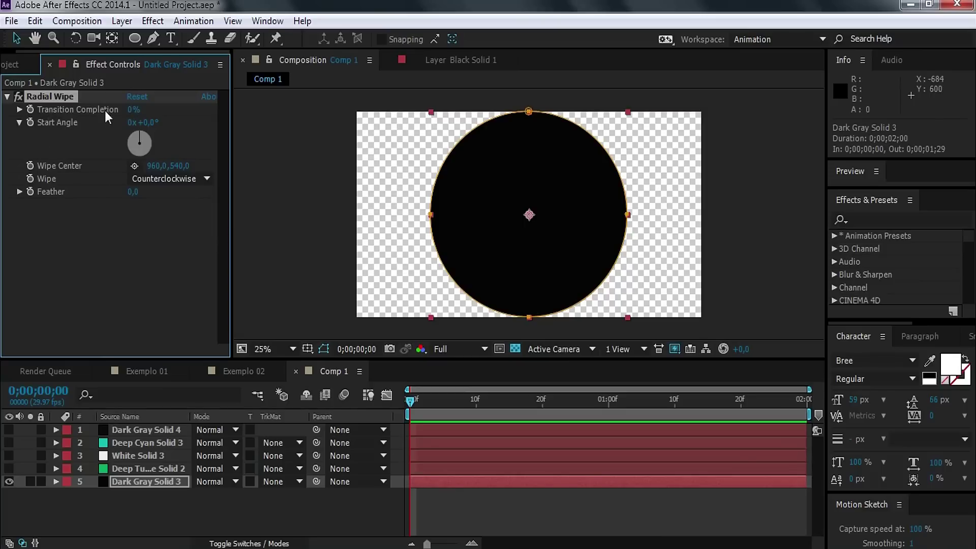
pyautogui.moveTo(130, 116); pyautogui.dragTo(181, 116)
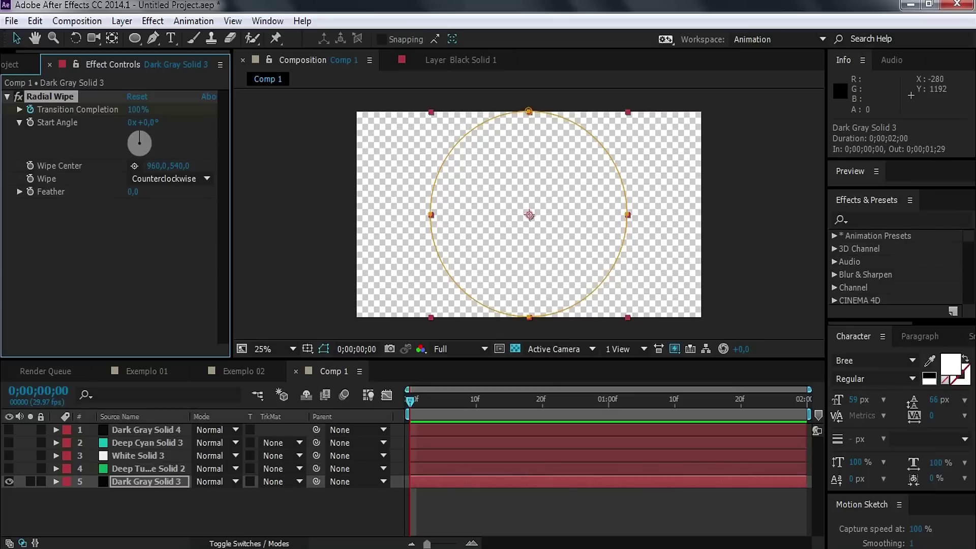
# Step: Keyframe Transition Completion to 0% at frame 15, after 100% at frame 0
pyautogui.press('u')
pyautogui.click(478, 483)
pyautogui.click(125, 508)
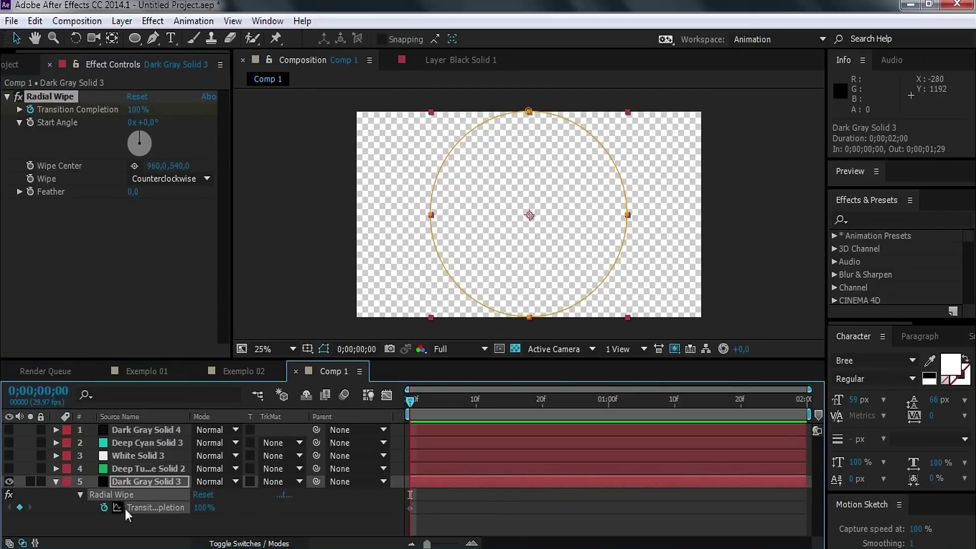
pyautogui.moveTo(442, 401)
pyautogui.mouseDown()
pyautogui.moveTo(515, 409)
pyautogui.moveTo(489, 408)
pyautogui.mouseUp()
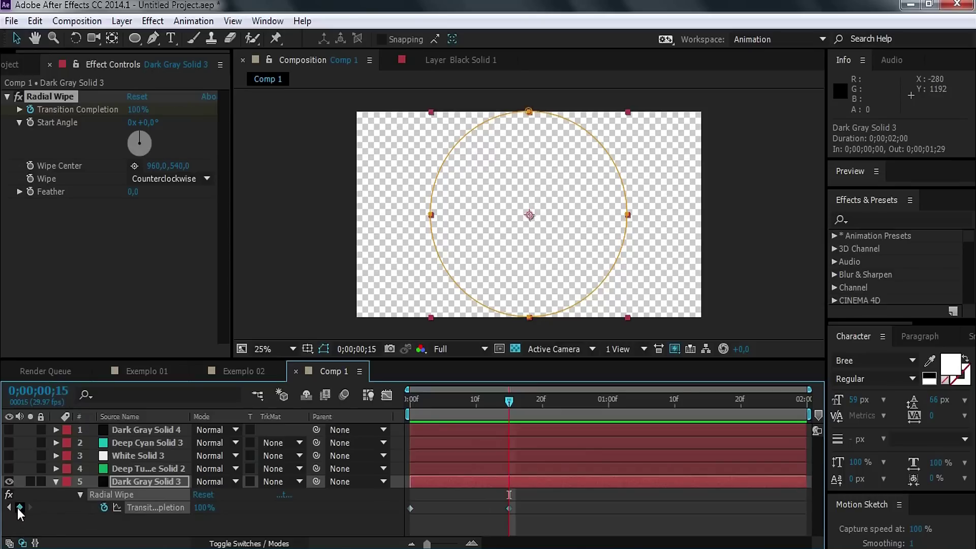
pyautogui.moveTo(202, 509); pyautogui.dragTo(8, 507)
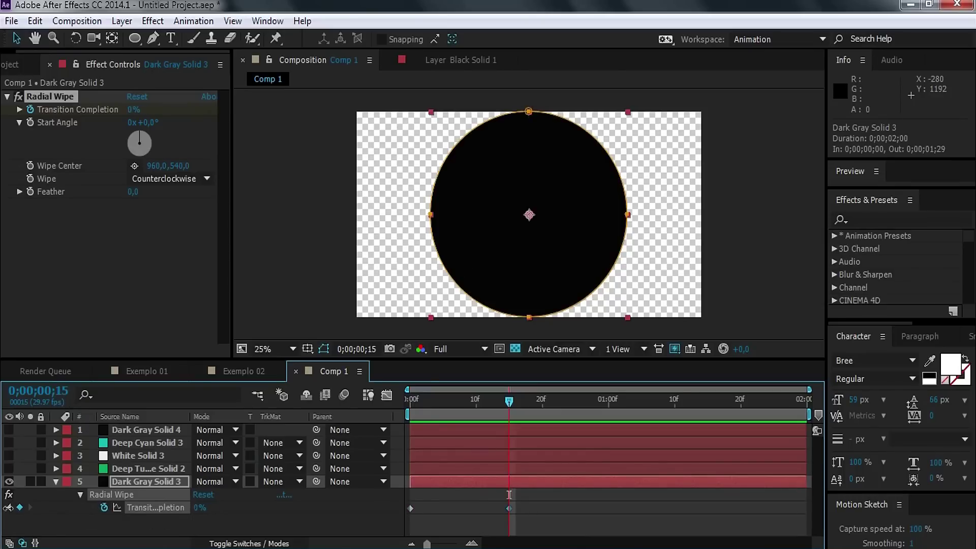
pyautogui.click(100, 250)
pyautogui.rightClick(97, 244)
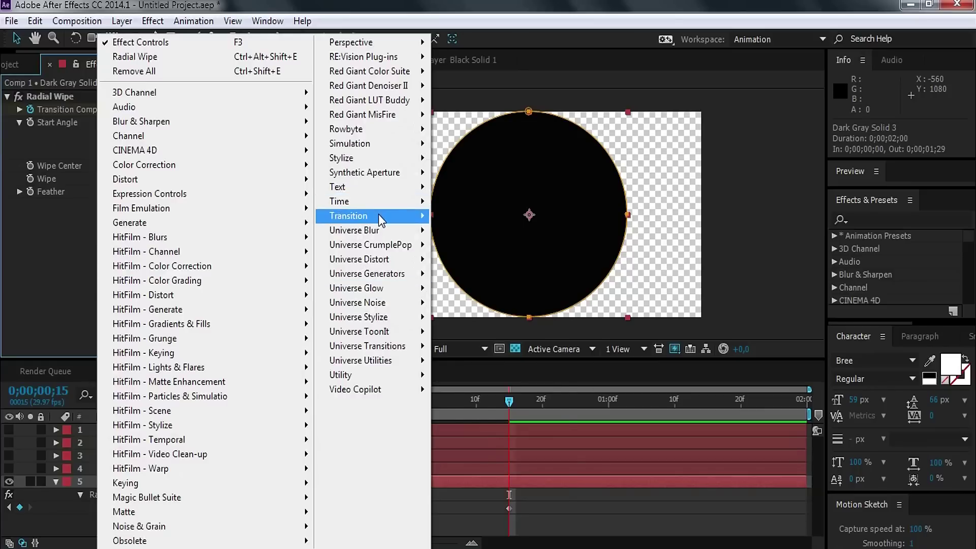
# Step: Add a second Radial Wipe, keyframing Transition Completion from 0% at frame 15 to 100% at 1:00
pyautogui.moveTo(379, 215)
pyautogui.click(499, 469)
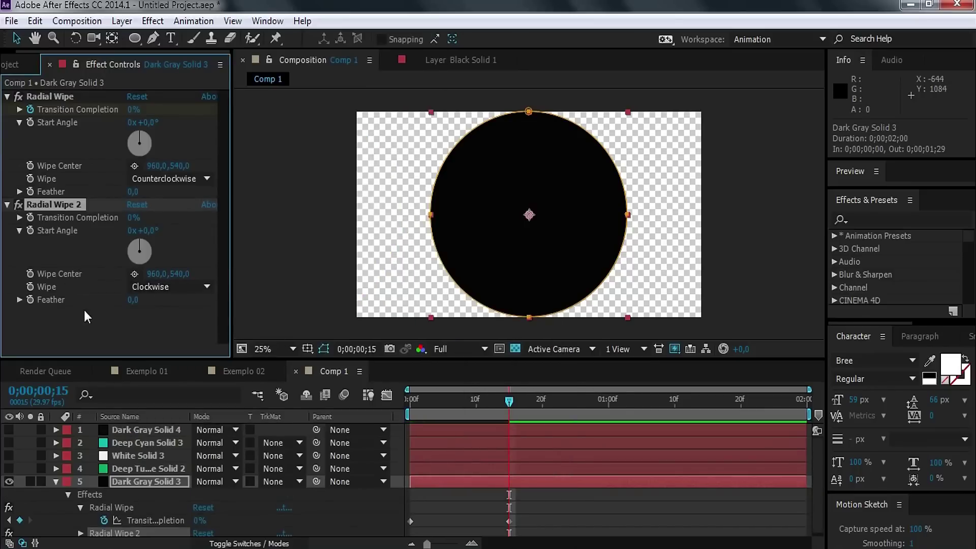
pyautogui.scroll(-1, 534, 493)
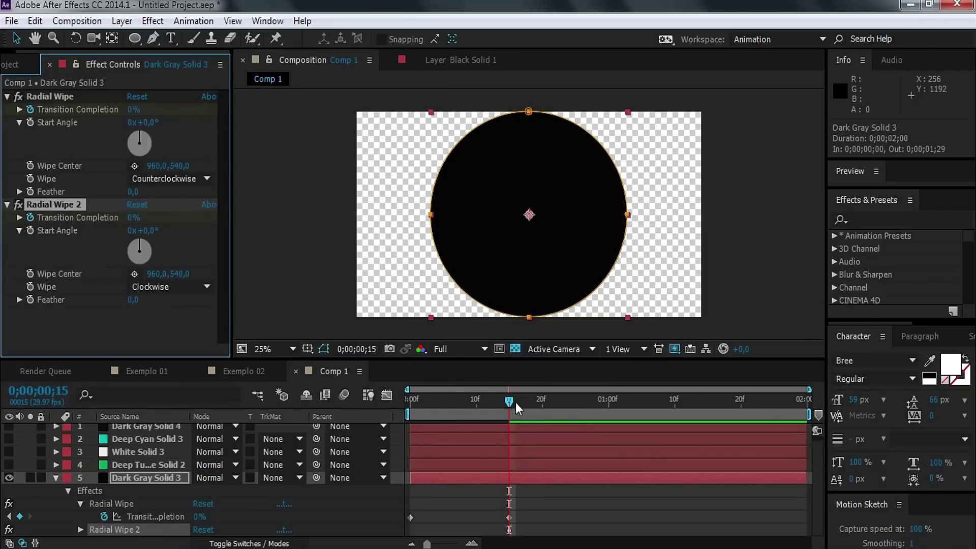
pyautogui.click(615, 428)
pyautogui.press('pageup')
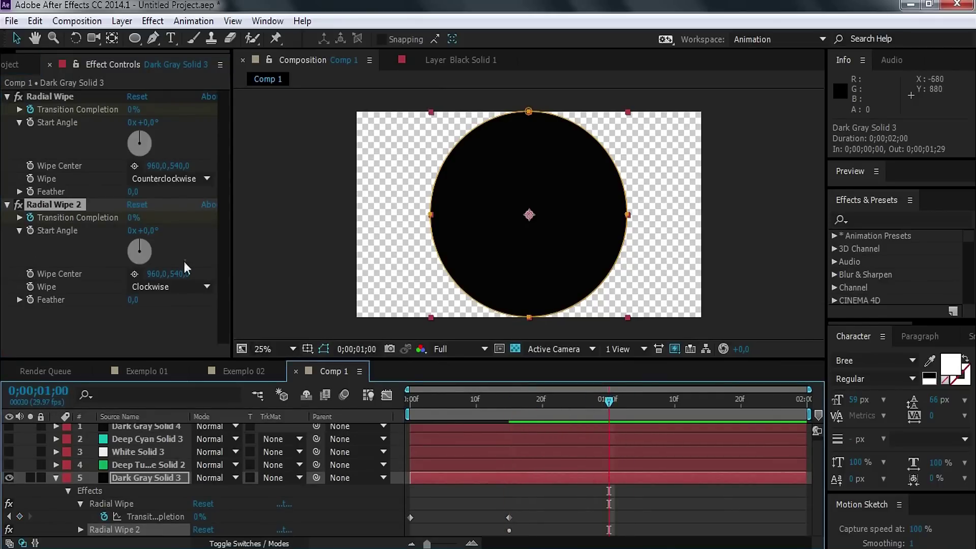
pyautogui.moveTo(130, 223); pyautogui.dragTo(181, 223)
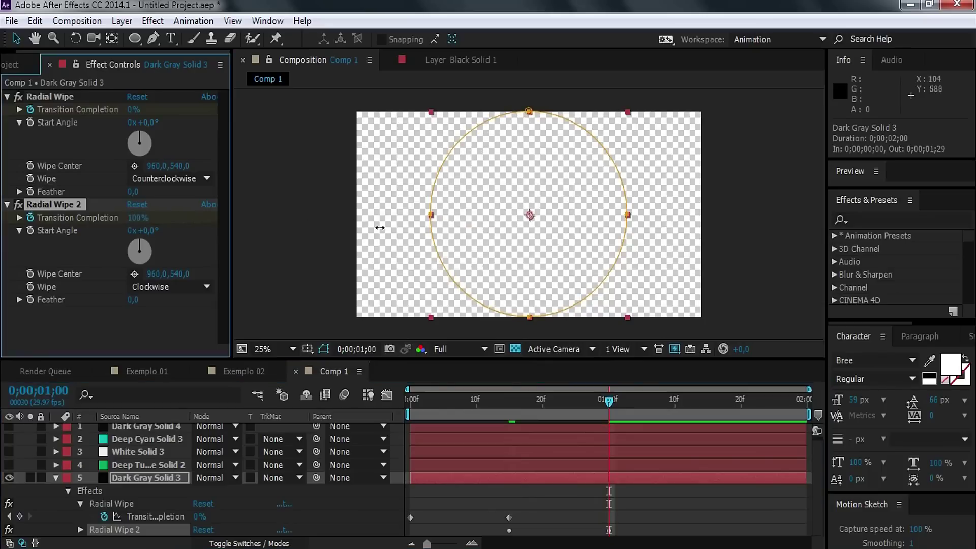
# Step: Preview the wipe from the start, then reveal and select Dark Gray Solid 3's four wipe keyframes
pyautogui.click(662, 503)
pyautogui.moveTo(608, 402); pyautogui.dragTo(367, 394)
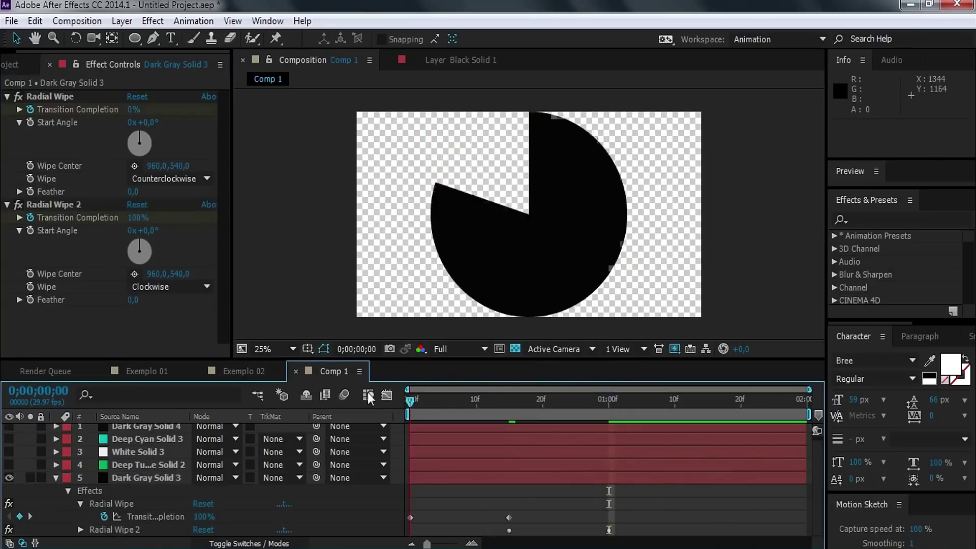
pyautogui.press('space')
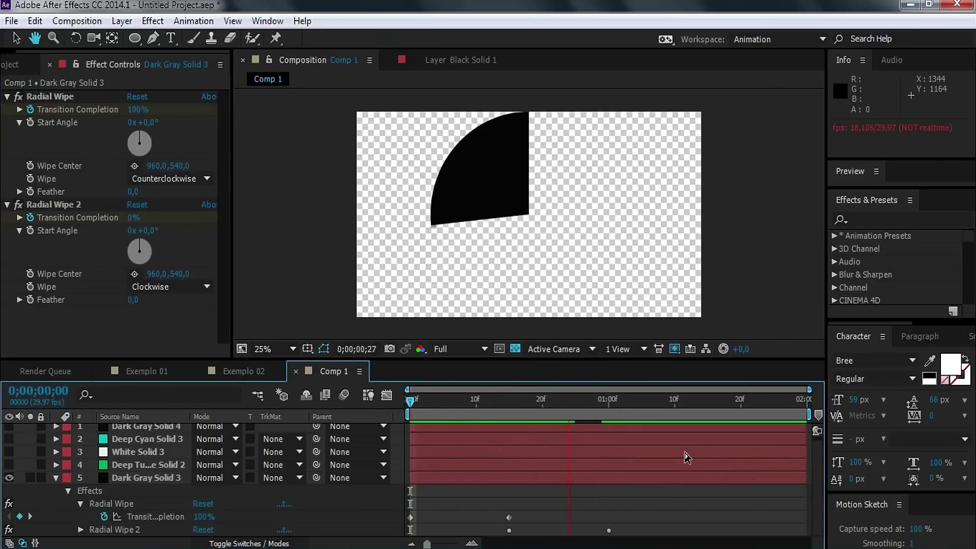
pyautogui.click(638, 481)
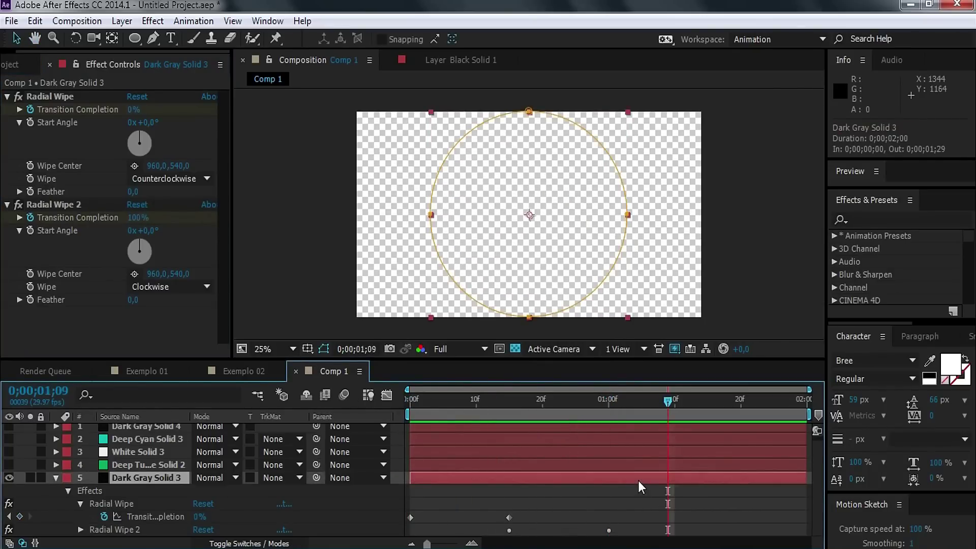
pyautogui.press('u')
pyautogui.press('u')
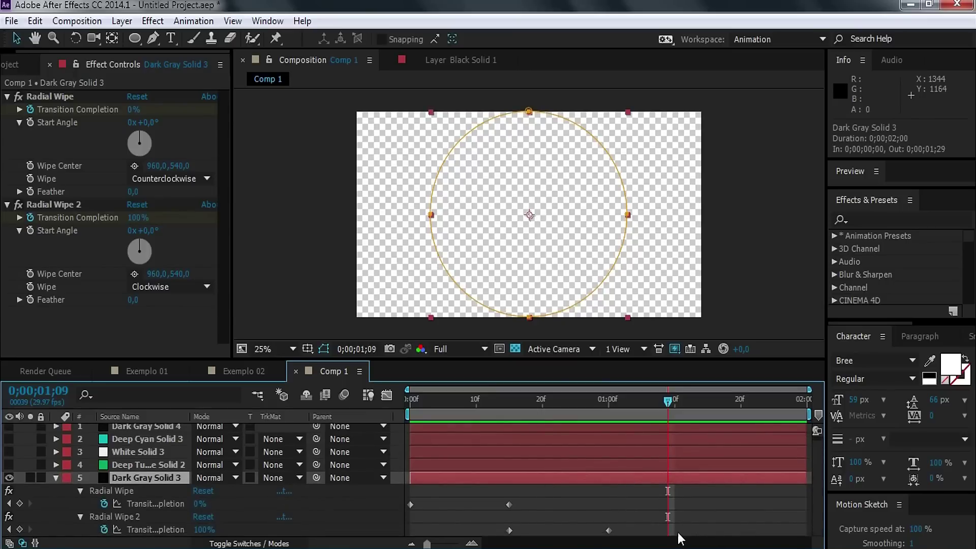
pyautogui.moveTo(657, 542); pyautogui.dragTo(368, 500)
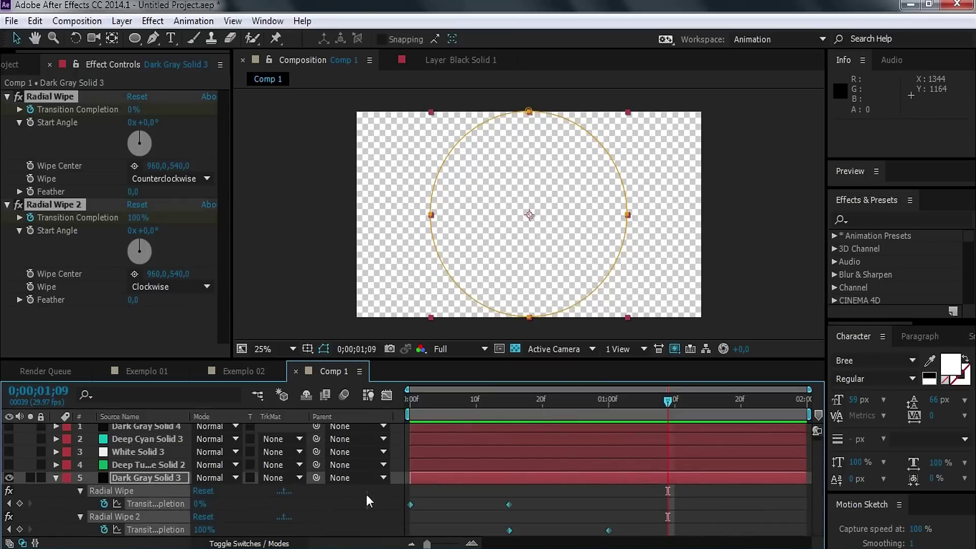
# Step: Apply Easy Ease to the four wipe keyframes and preview the animation
pyautogui.press('F9')
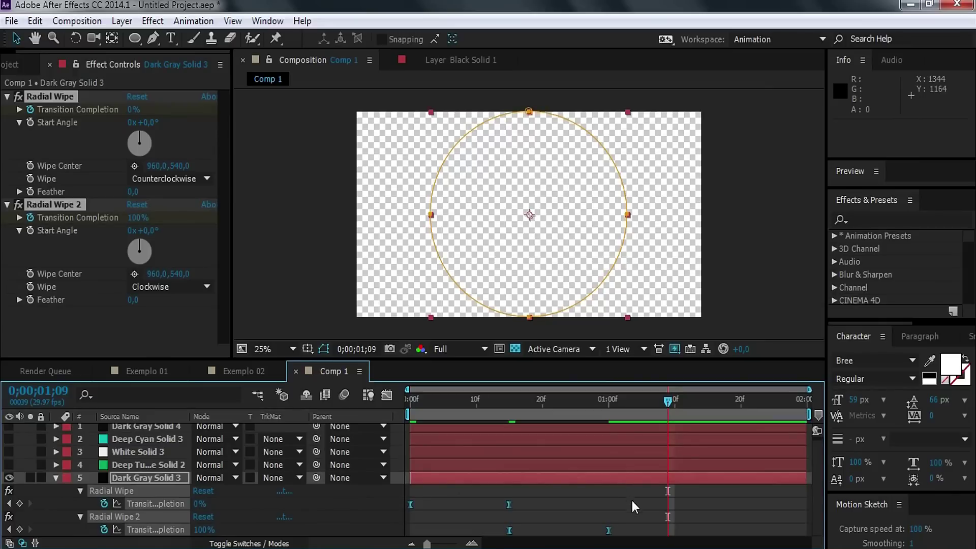
pyautogui.click(633, 500)
pyautogui.press('space')
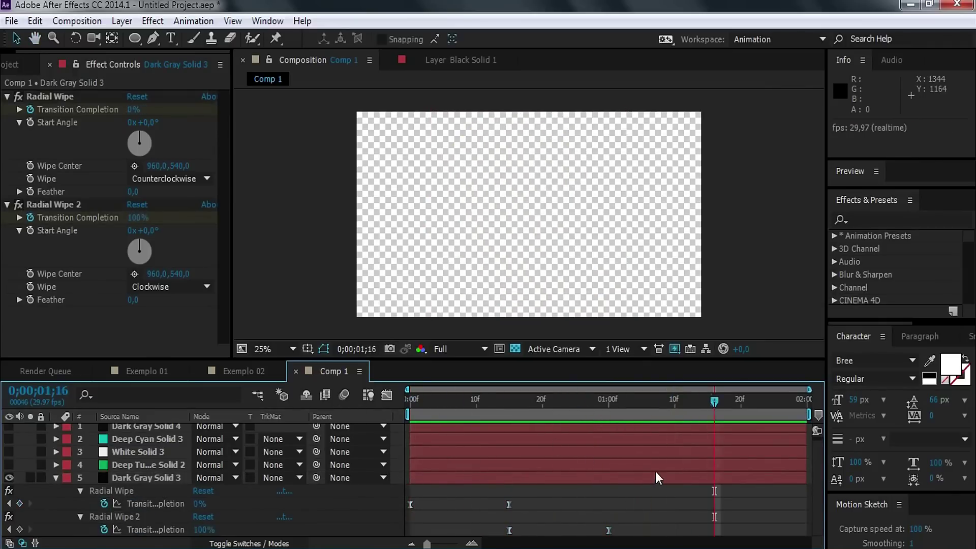
pyautogui.press('space')
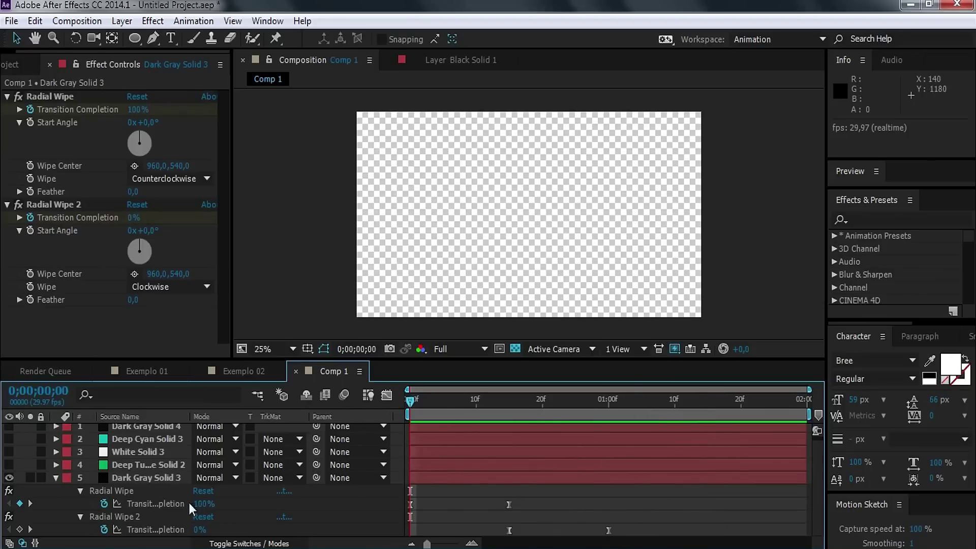
# Step: Reselect the four Radial Wipe keyframes and copy them
pyautogui.scroll(1, 162, 468)
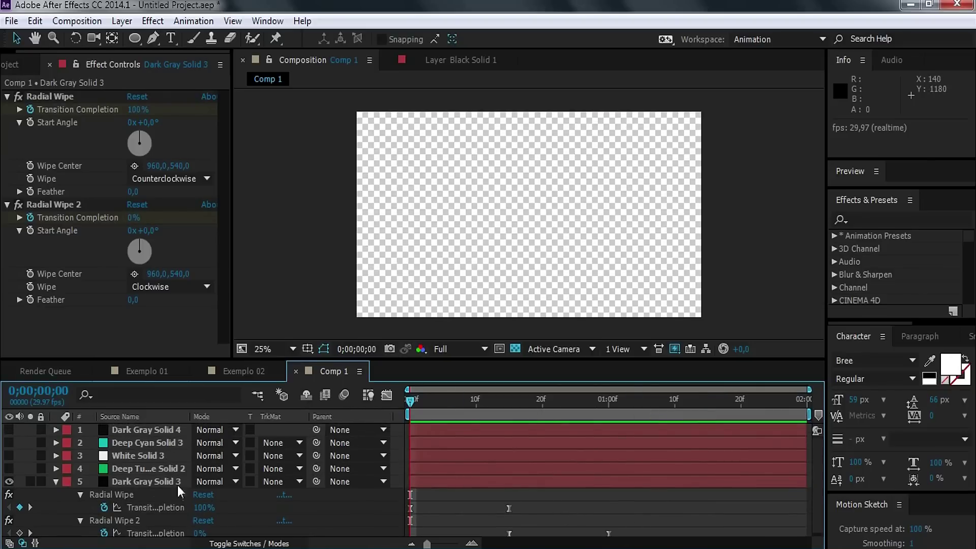
pyautogui.moveTo(631, 532)
pyautogui.mouseDown()
pyautogui.moveTo(463, 502)
pyautogui.moveTo(382, 505)
pyautogui.mouseUp()
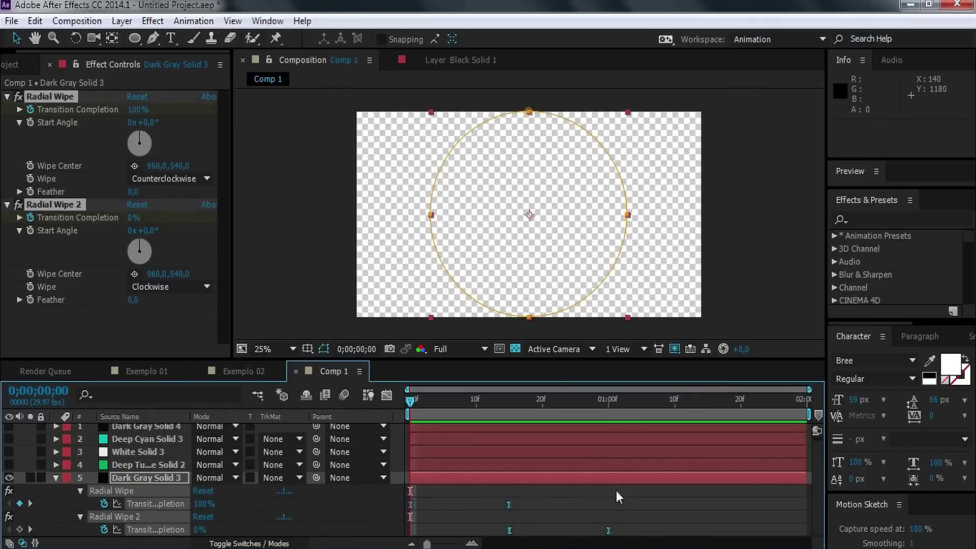
pyautogui.hotkey('ctrl', 'c')
# Step: Show Deep Turquoise Solid 2, paste the wipe keyframes, and make its first wipe Counterclockwise
pyautogui.click(150, 466)
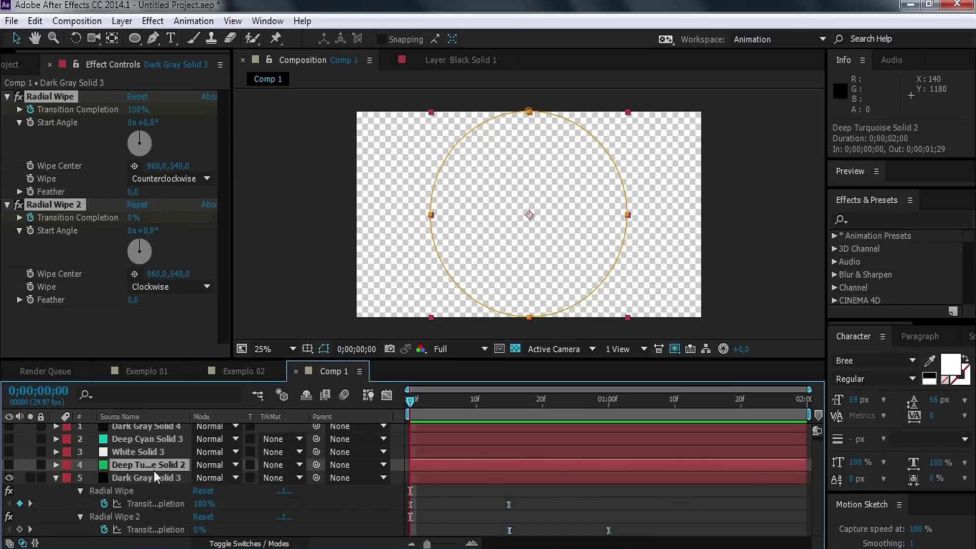
pyautogui.click(9, 466)
pyautogui.hotkey('ctrl', 'v')
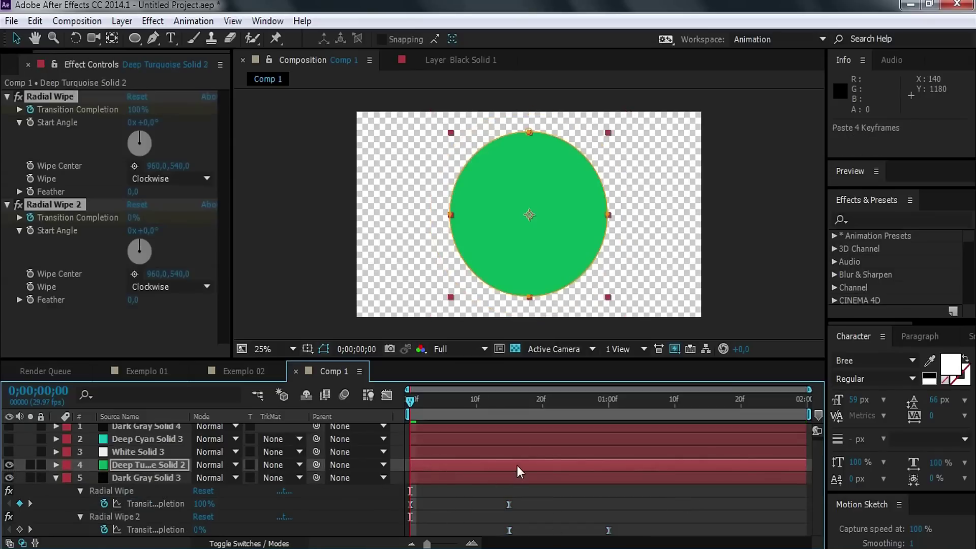
pyautogui.click(90, 335)
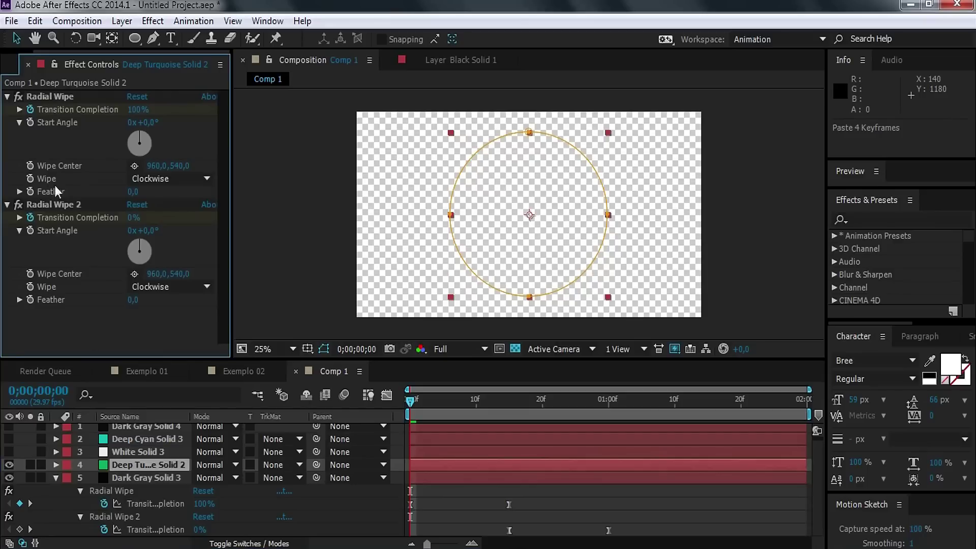
pyautogui.click(36, 98)
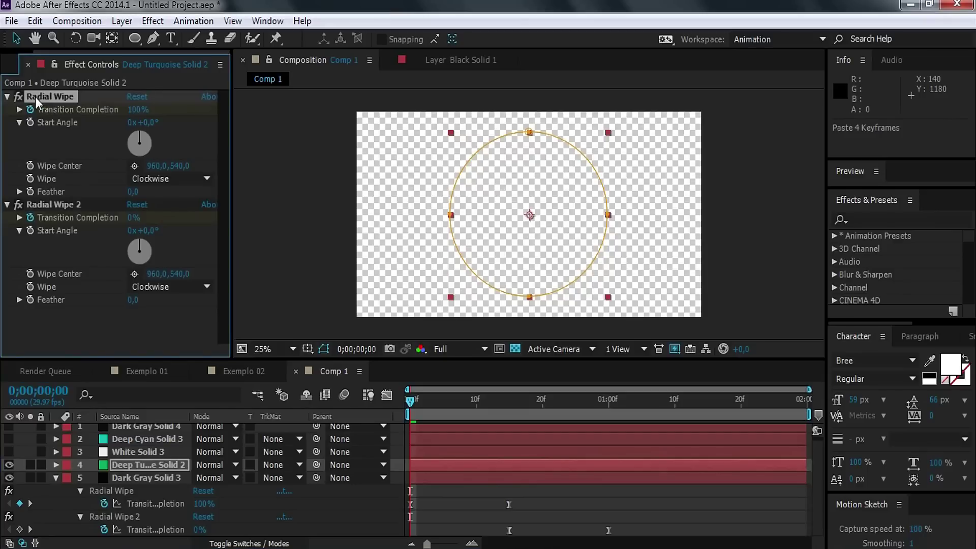
pyautogui.click(164, 179)
pyautogui.click(198, 218)
# Step: Show White Solid 3 and Deep Cyan Solid 3, paste the wipes onto each, first wipe Counterclockwise
pyautogui.click(133, 452)
pyautogui.click(9, 452)
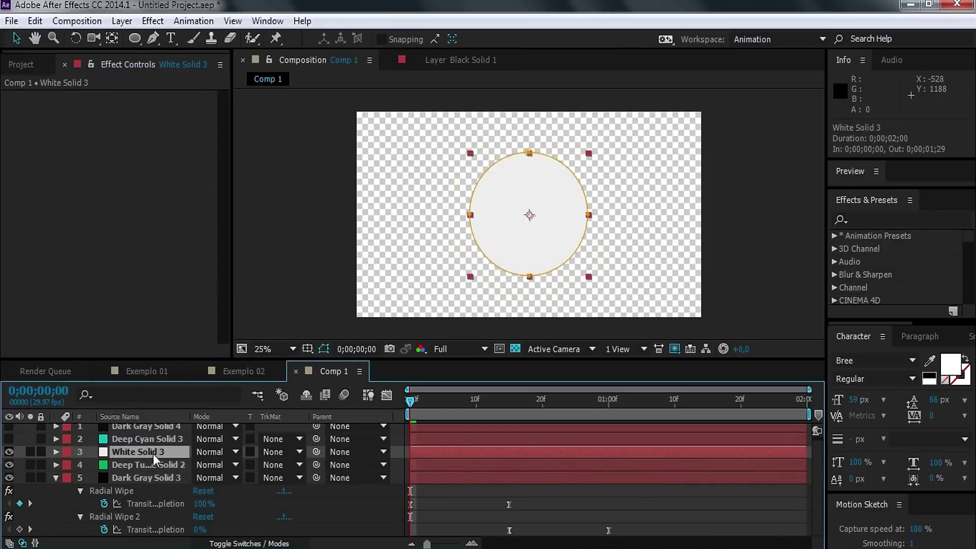
pyautogui.hotkey('ctrl', 'v')
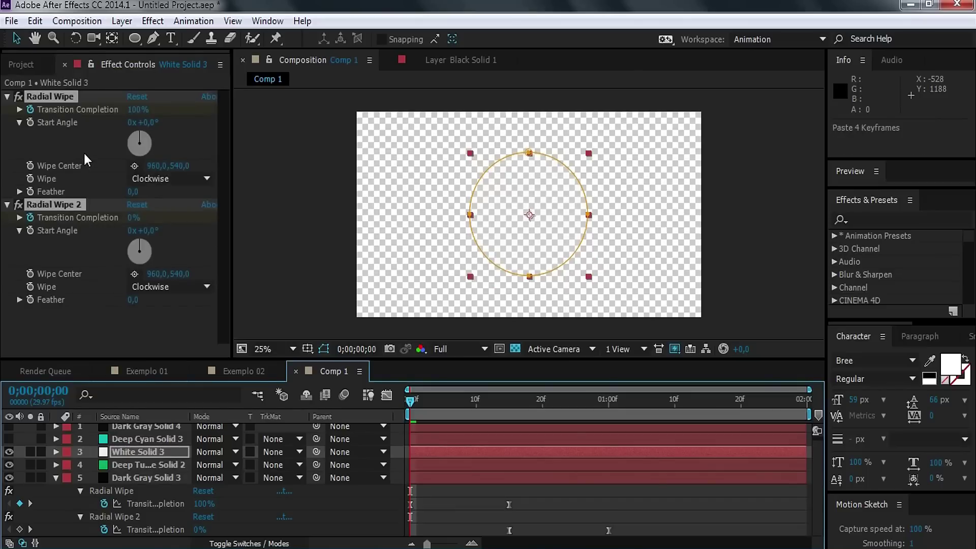
pyautogui.click(153, 179)
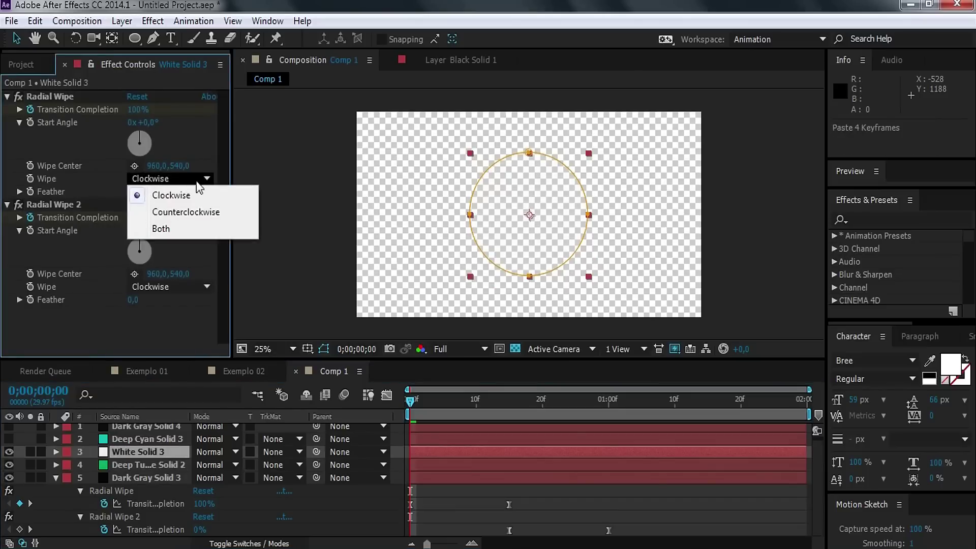
pyautogui.click(186, 212)
pyautogui.click(138, 439)
pyautogui.click(9, 438)
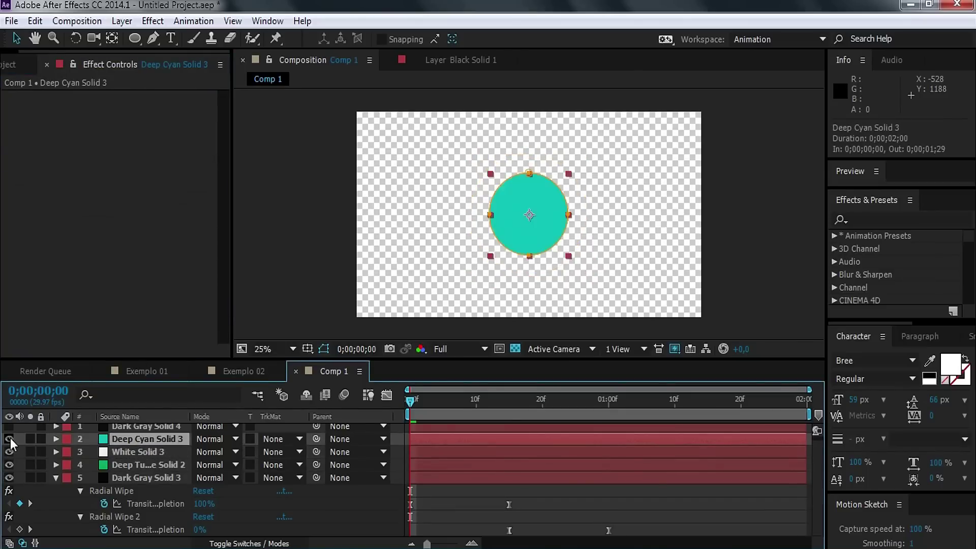
pyautogui.hotkey('ctrl', 'v')
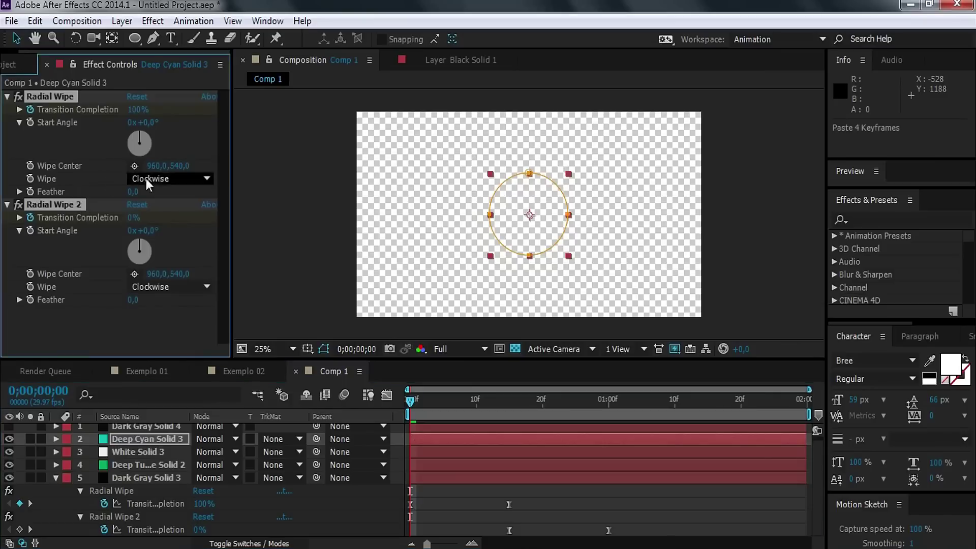
pyautogui.click(153, 178)
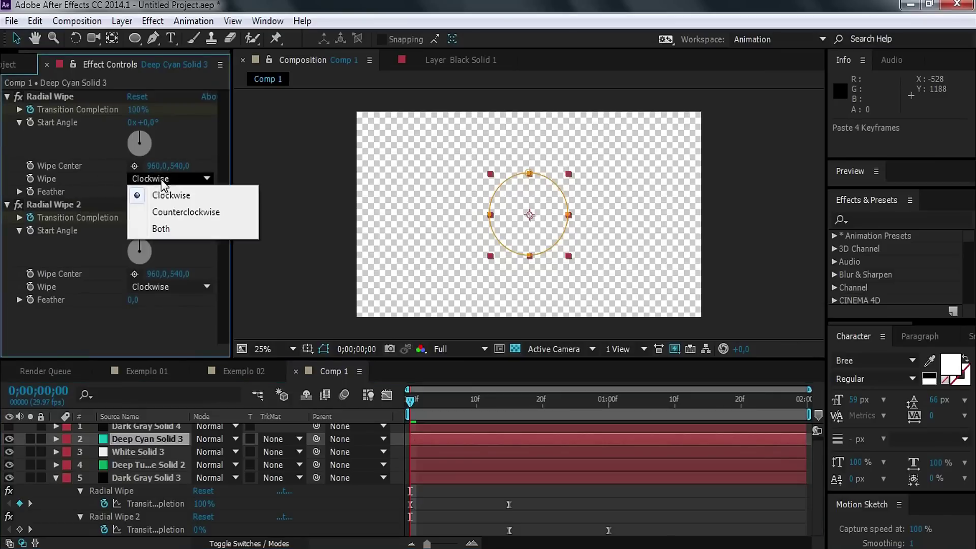
pyautogui.click(179, 211)
# Step: Paste the wipes onto Dark Gray Solid 4 with its first wipe Counterclockwise, then preview the rings
pyautogui.click(157, 426)
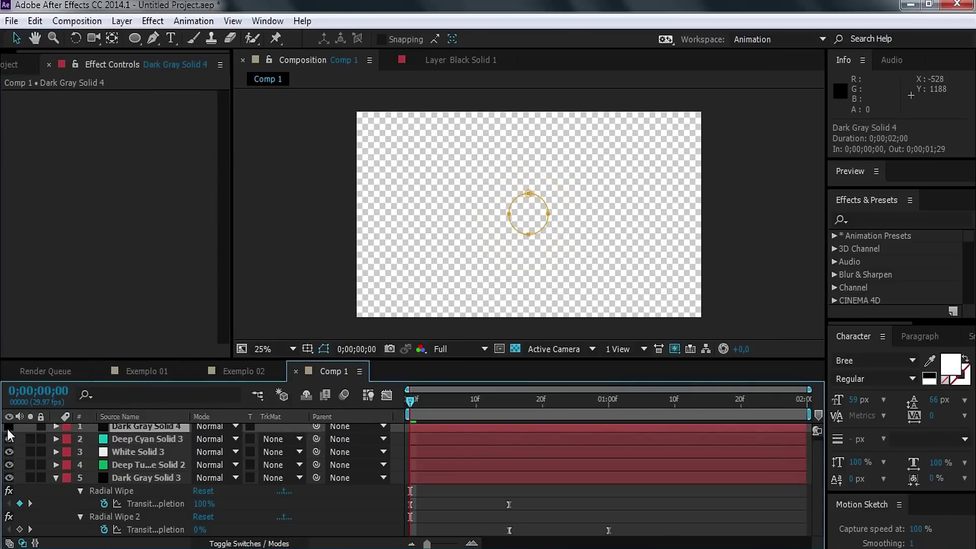
pyautogui.click(7, 429)
pyautogui.hotkey('ctrl', 'v')
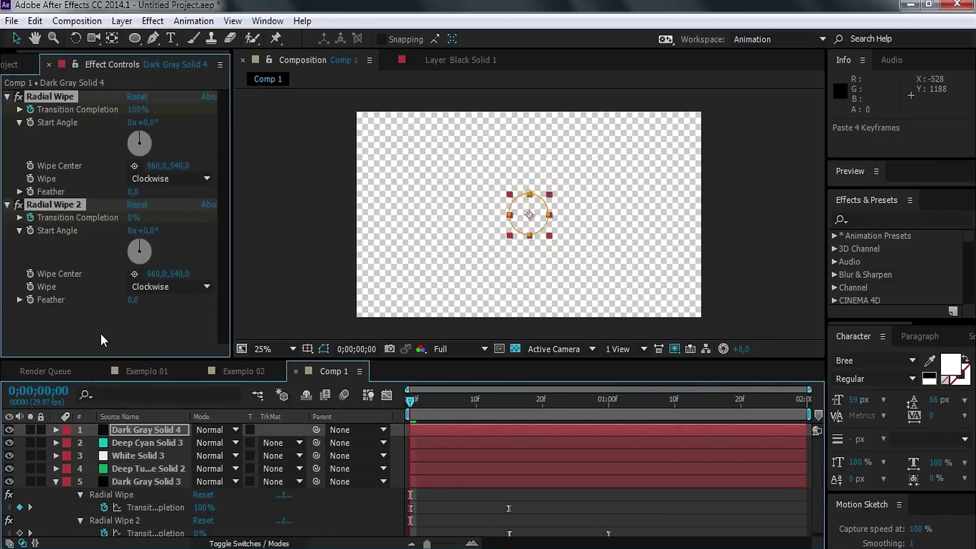
pyautogui.click(153, 178)
pyautogui.click(168, 212)
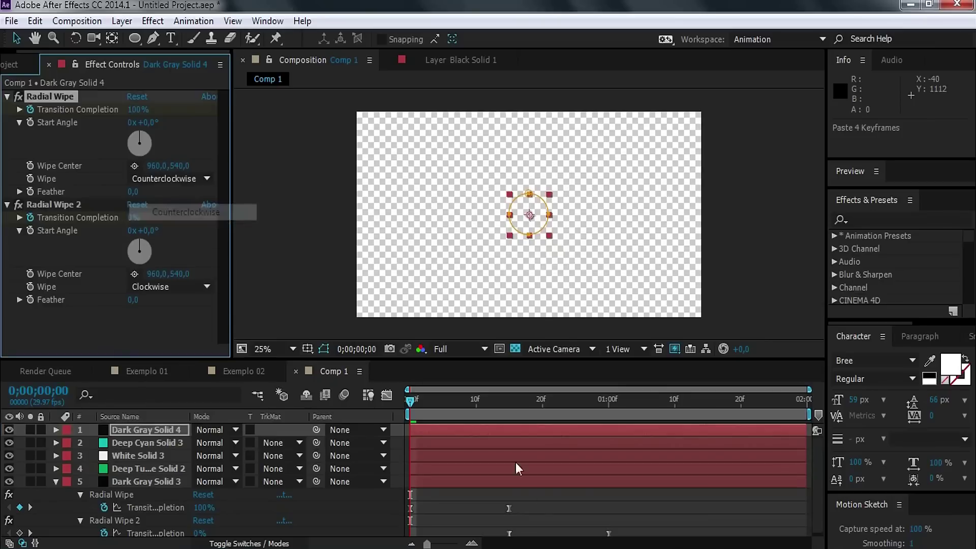
pyautogui.click(577, 501)
pyautogui.press('space')
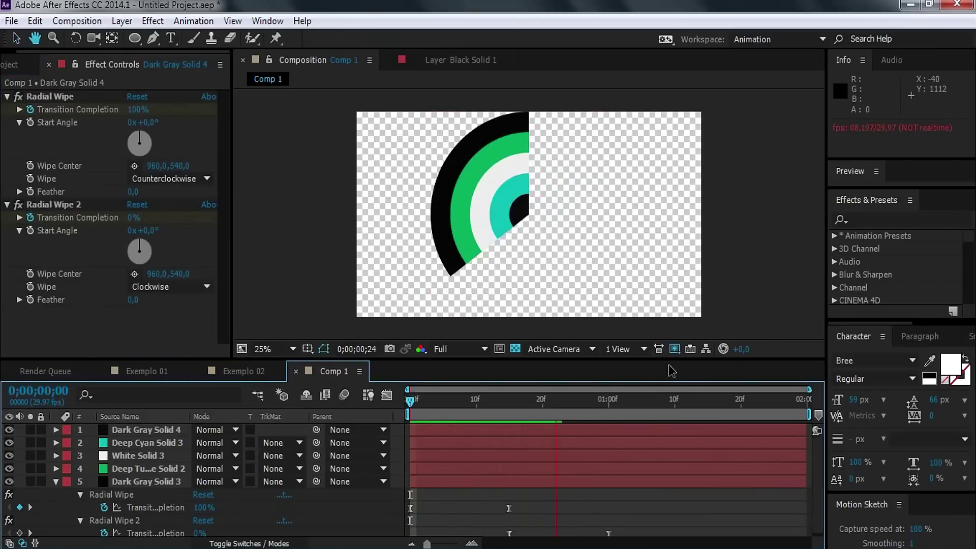
# Step: Set the viewer resolution to Quarter and replay the ring preview
pyautogui.click(472, 349)
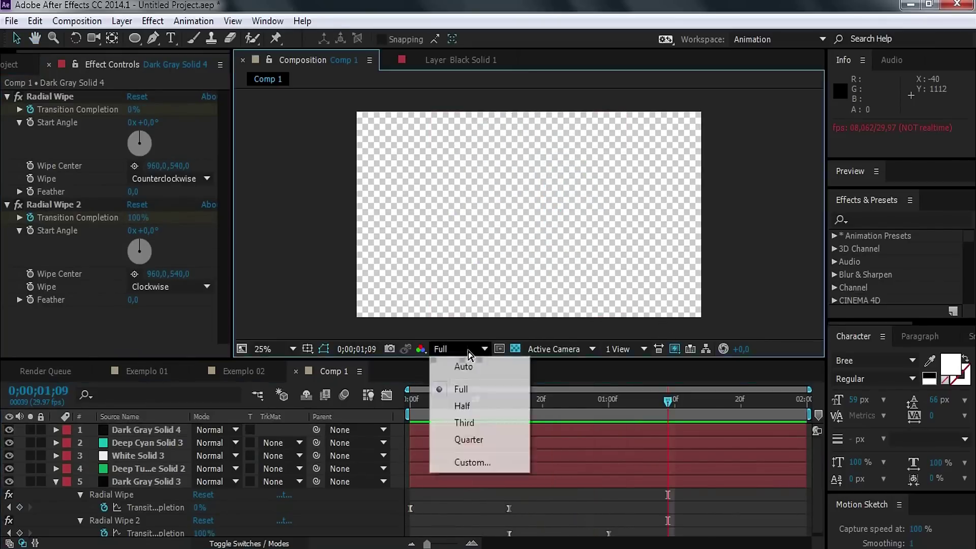
pyautogui.click(487, 431)
pyautogui.press('space')
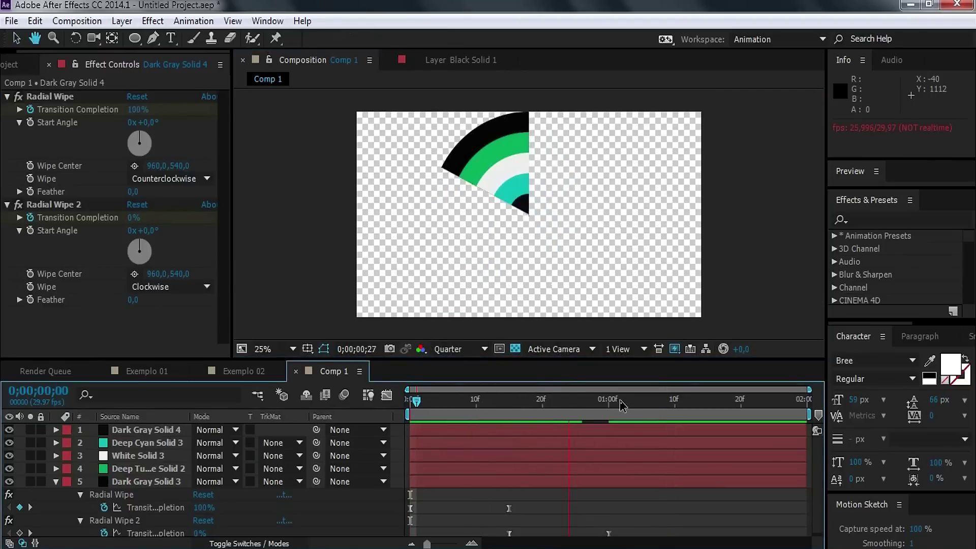
pyautogui.click(56, 482)
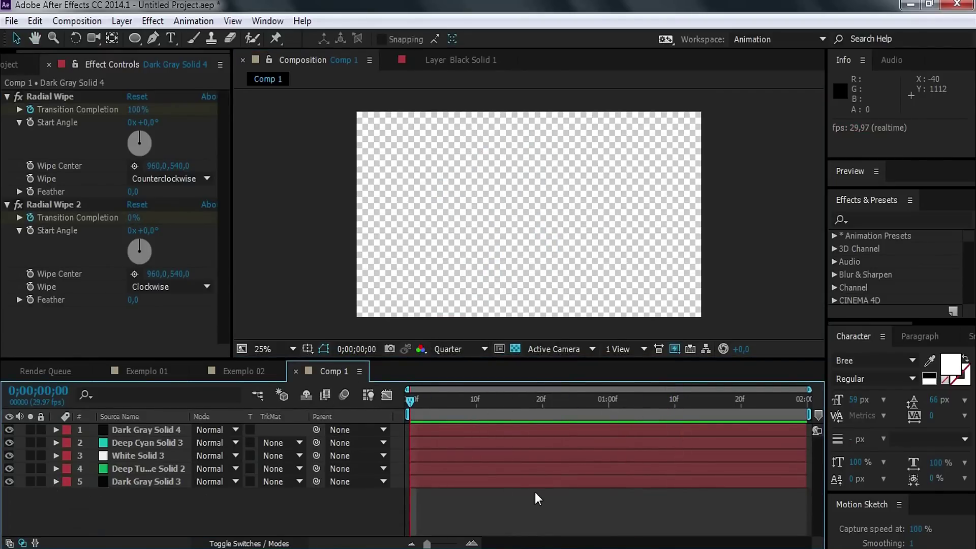
# Step: Review Exemplo 01's wipe, return to Comp 1, and select layers 1 through 4
pyautogui.click(147, 372)
pyautogui.moveTo(404, 407)
pyautogui.mouseDown()
pyautogui.moveTo(469, 406)
pyautogui.moveTo(387, 412)
pyautogui.moveTo(418, 436)
pyautogui.mouseUp()
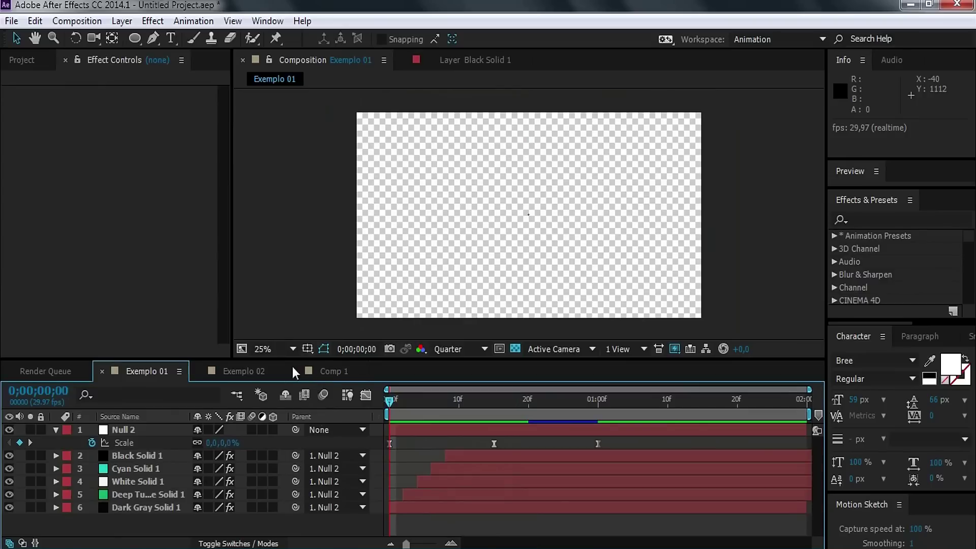
pyautogui.click(310, 369)
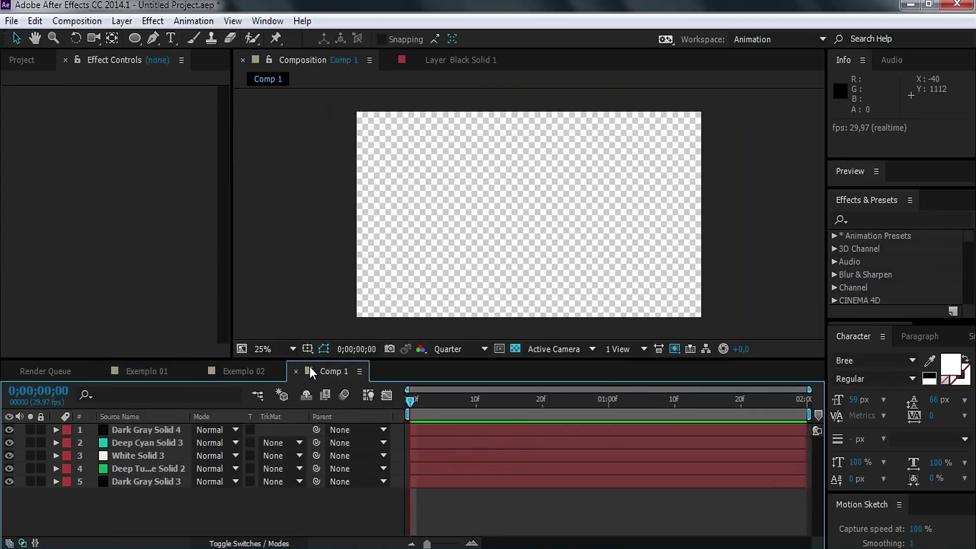
pyautogui.click(169, 468)
pyautogui.keyDown('shift'); pyautogui.click(169, 431); pyautogui.keyUp('shift')
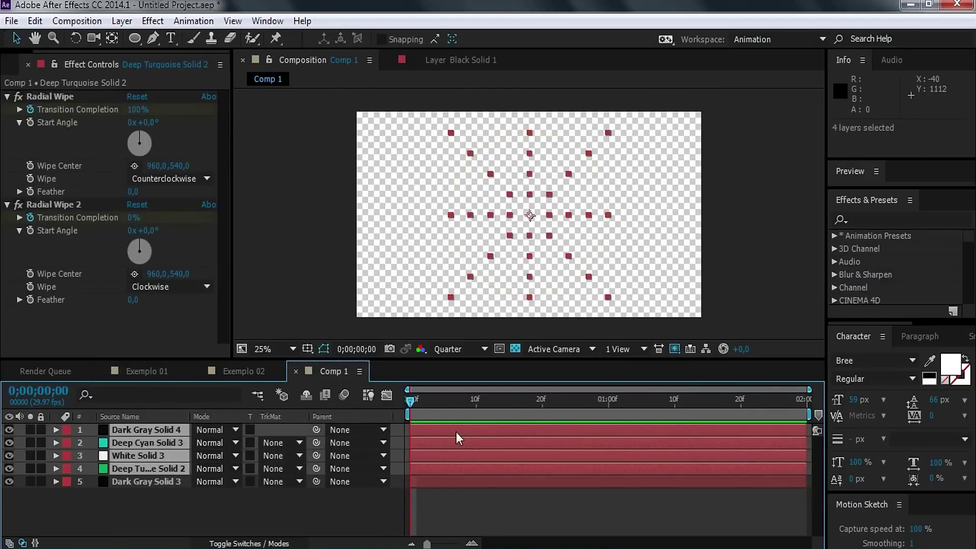
# Step: Offset layers 1–4 progressively so they cascade, with Dark Gray Solid 4 starting at frame 8
pyautogui.moveTo(456, 432); pyautogui.dragTo(467, 432)
pyautogui.click(423, 399)
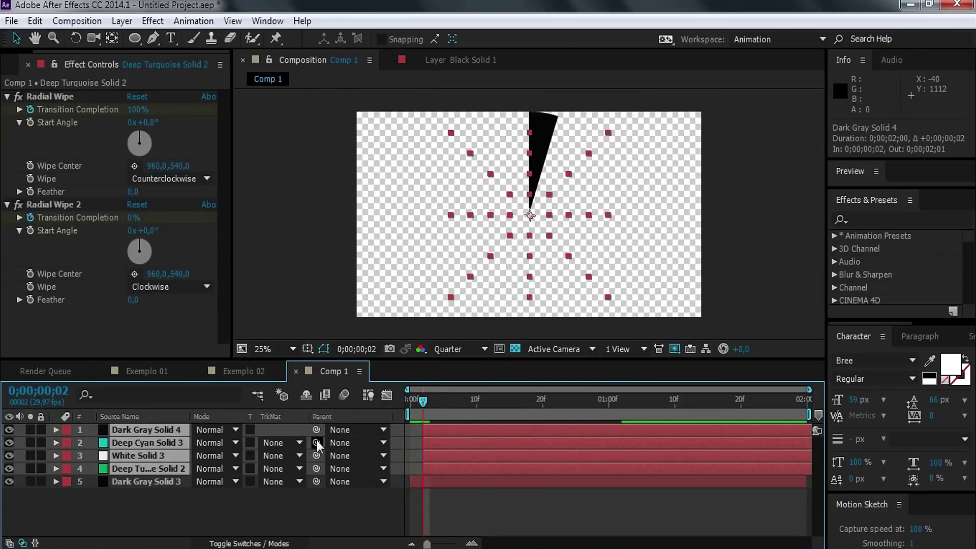
pyautogui.keyDown('ctrl'); pyautogui.click(156, 469); pyautogui.keyUp('ctrl')
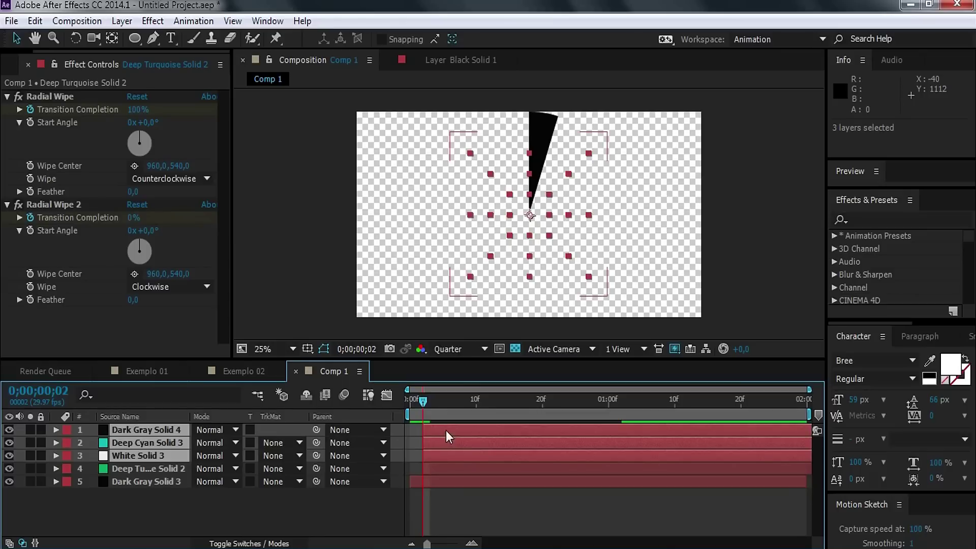
pyautogui.moveTo(446, 430); pyautogui.dragTo(450, 431)
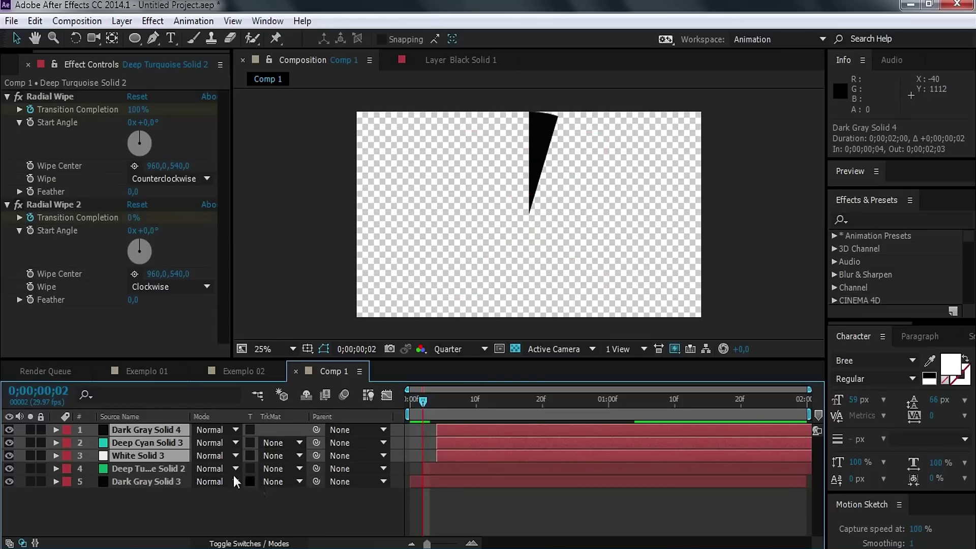
pyautogui.keyDown('ctrl'); pyautogui.click(170, 456); pyautogui.keyUp('ctrl')
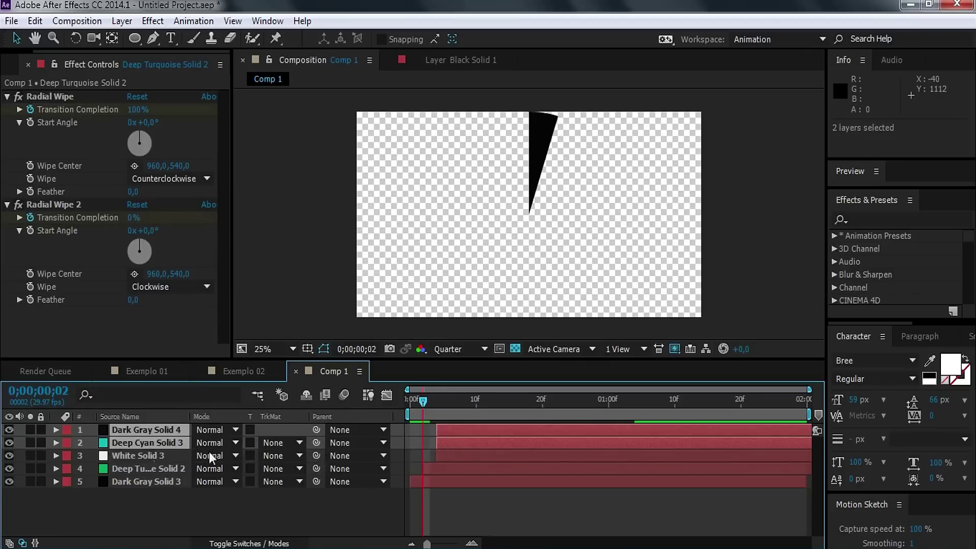
pyautogui.moveTo(489, 440); pyautogui.dragTo(505, 441)
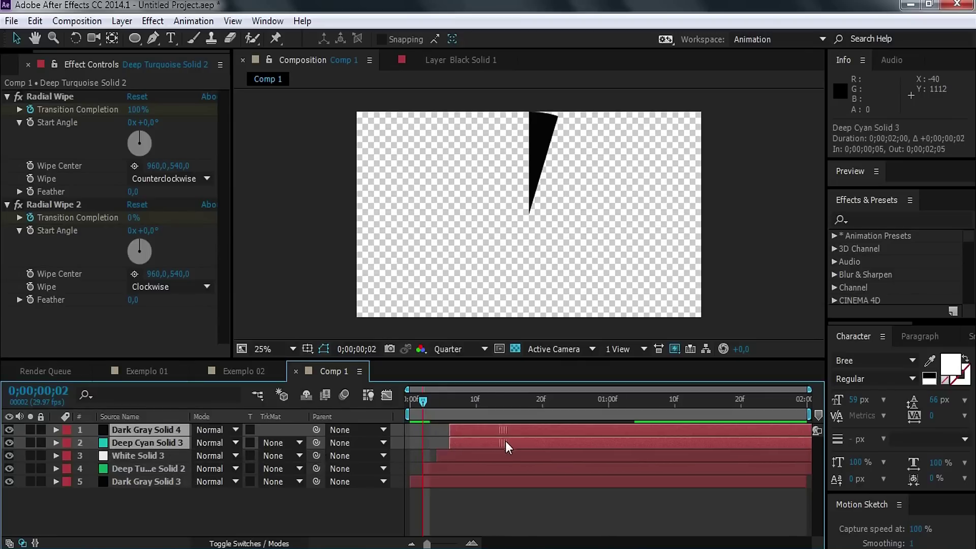
pyautogui.keyDown('ctrl'); pyautogui.click(123, 448); pyautogui.keyUp('ctrl')
pyautogui.moveTo(482, 425); pyautogui.dragTo(496, 428)
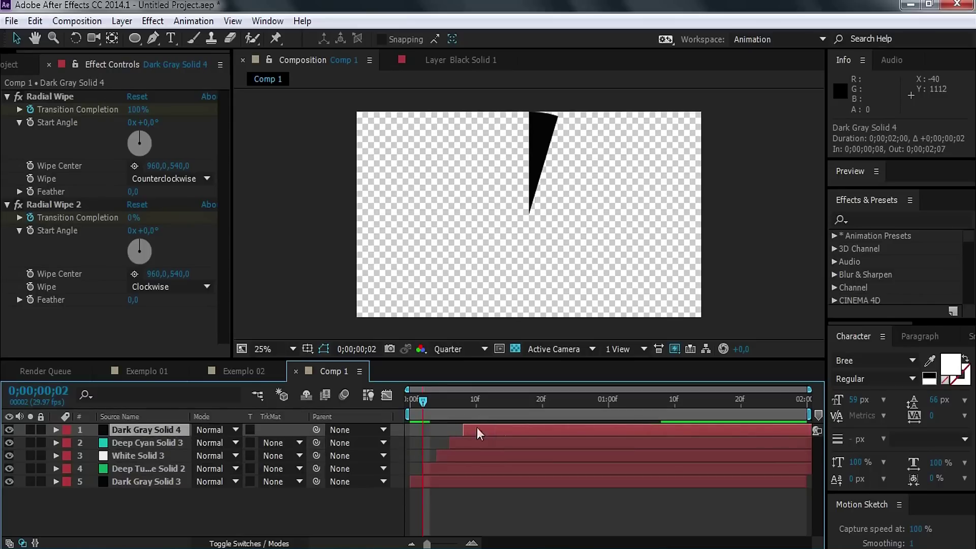
# Step: Preview and scrub the staggered ring animation from the first frame
pyautogui.press('Home')
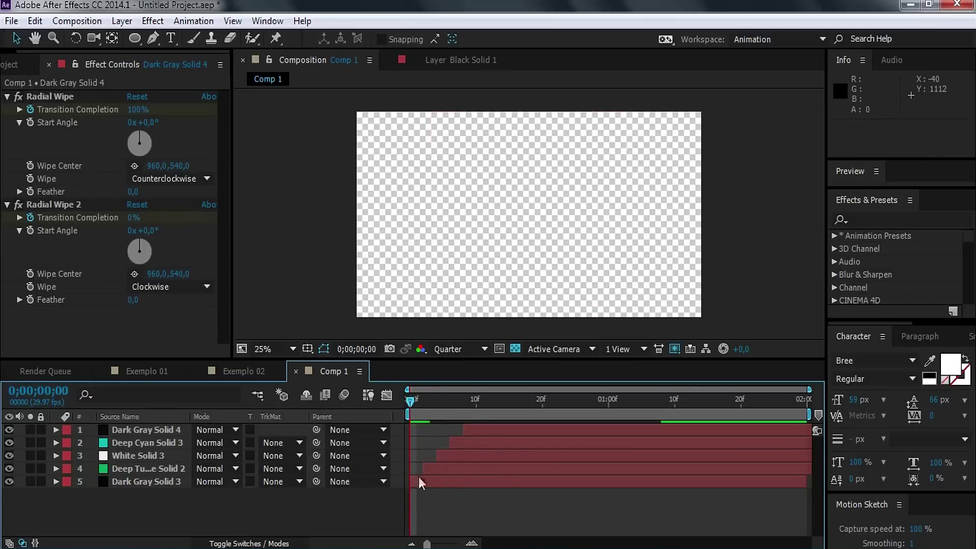
pyautogui.press('space')
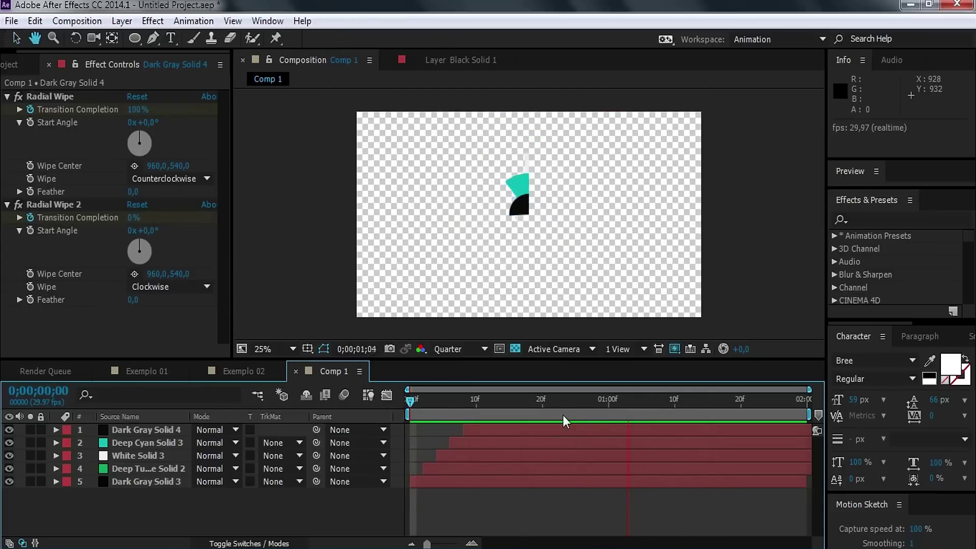
pyautogui.press('space')
pyautogui.moveTo(419, 396)
pyautogui.mouseDown()
pyautogui.moveTo(457, 422)
pyautogui.moveTo(509, 416)
pyautogui.mouseUp()
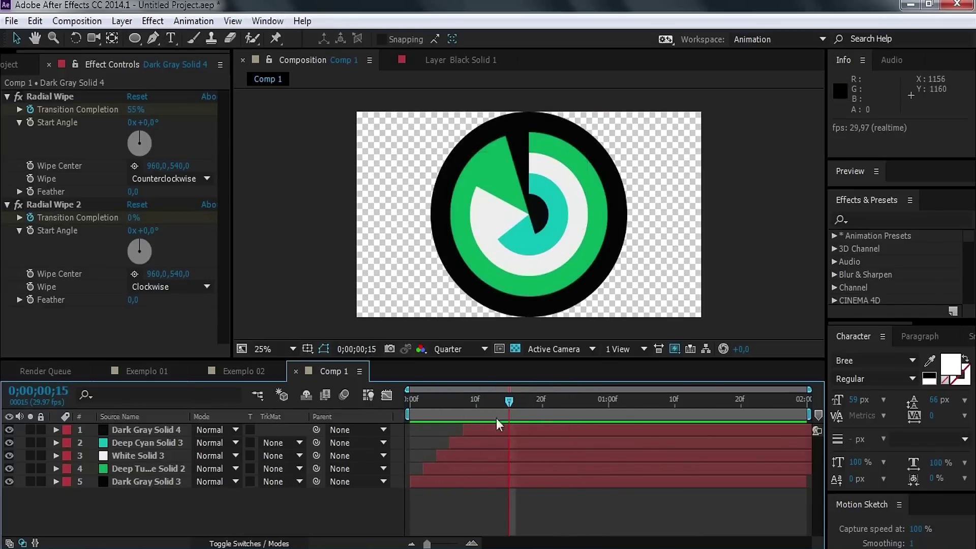
pyautogui.press('Home')
# Step: Add a Null Object and centre both its anchor point and its position in the comp
pyautogui.rightClick(227, 504)
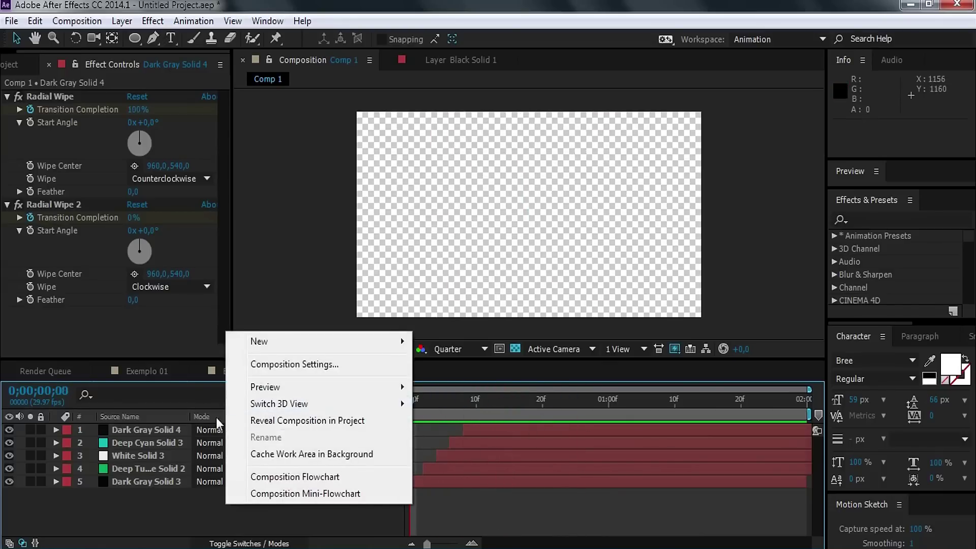
pyautogui.moveTo(269, 350)
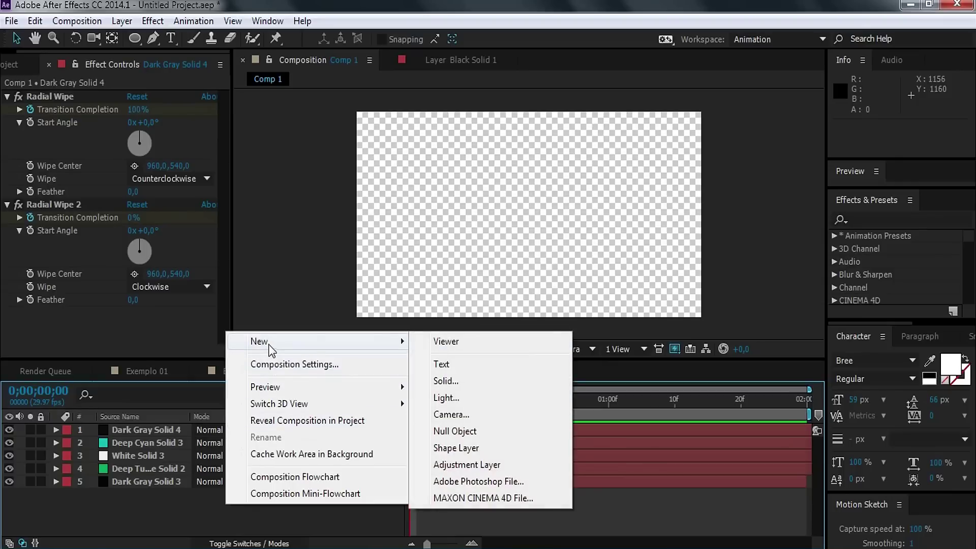
pyautogui.click(461, 432)
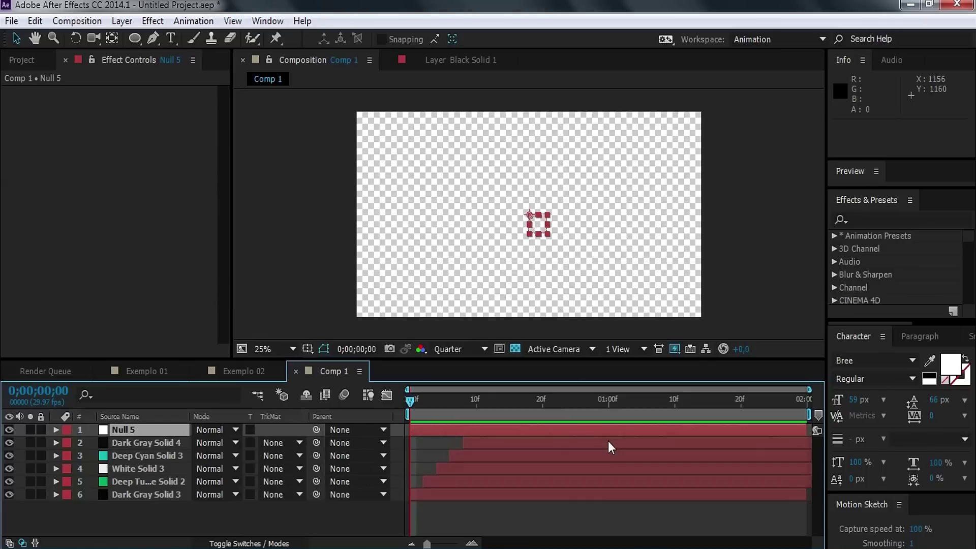
pyautogui.hotkey('ctrl', 'alt', 'Home')
pyautogui.hotkey('ctrl', 'Home')
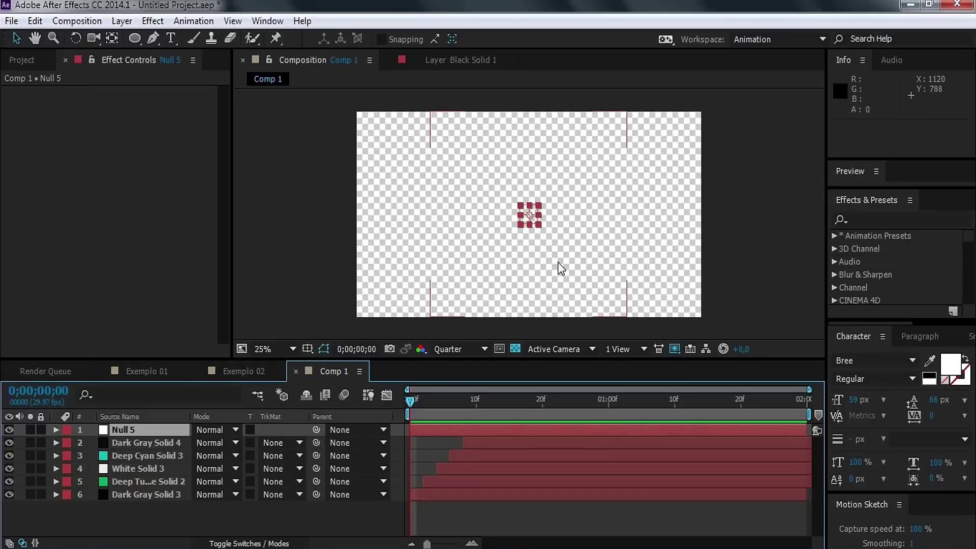
# Step: Preview the animation with the null added, then reveal Null 5's Scale property
pyautogui.press('space')
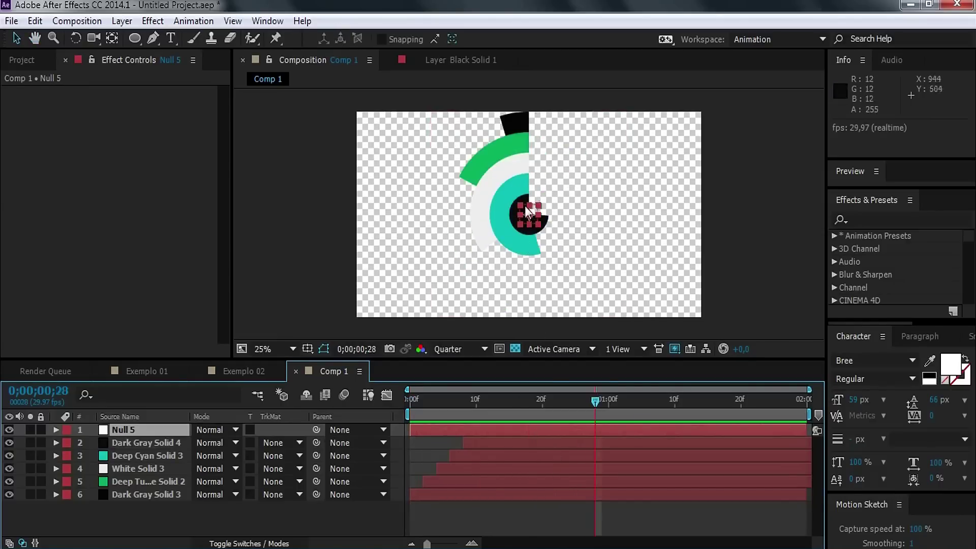
pyautogui.click(410, 401)
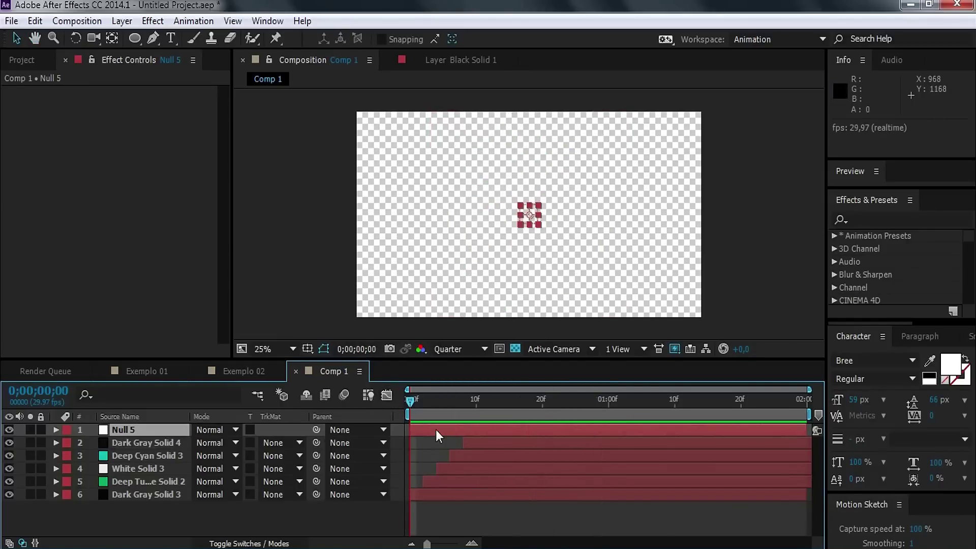
pyautogui.press('s')
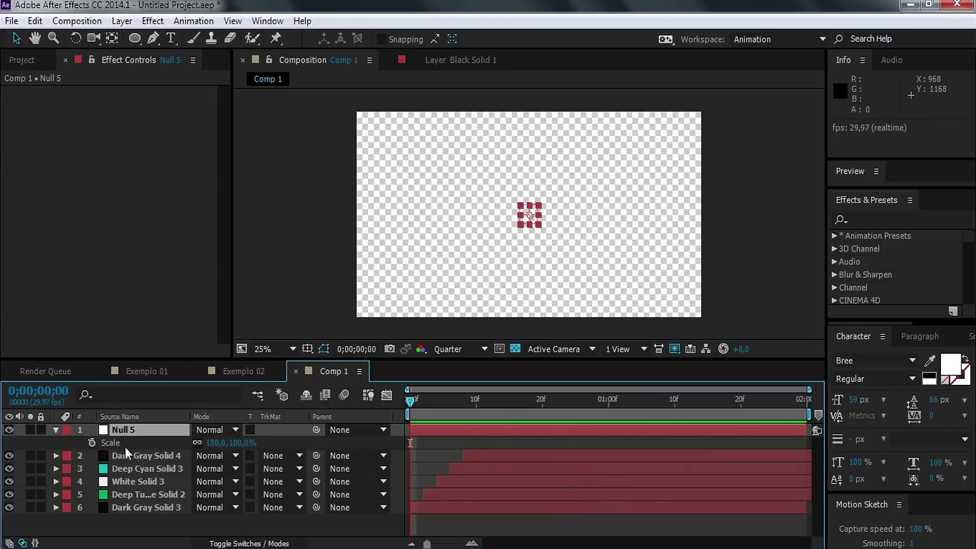
# Step: Add Null 5 Scale keyframes at frame 0, frame 15 and 0;00;01;05
pyautogui.click(94, 442)
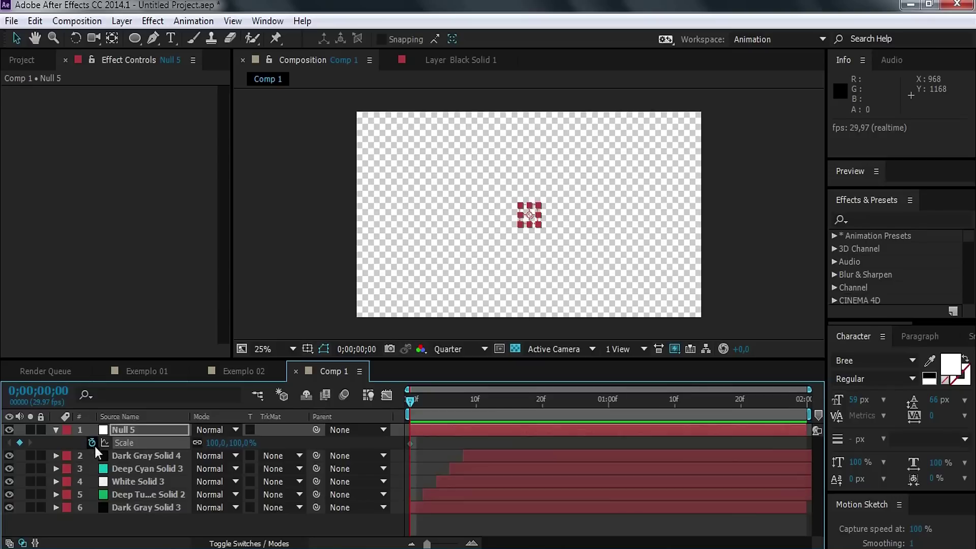
pyautogui.moveTo(417, 402); pyautogui.dragTo(506, 411)
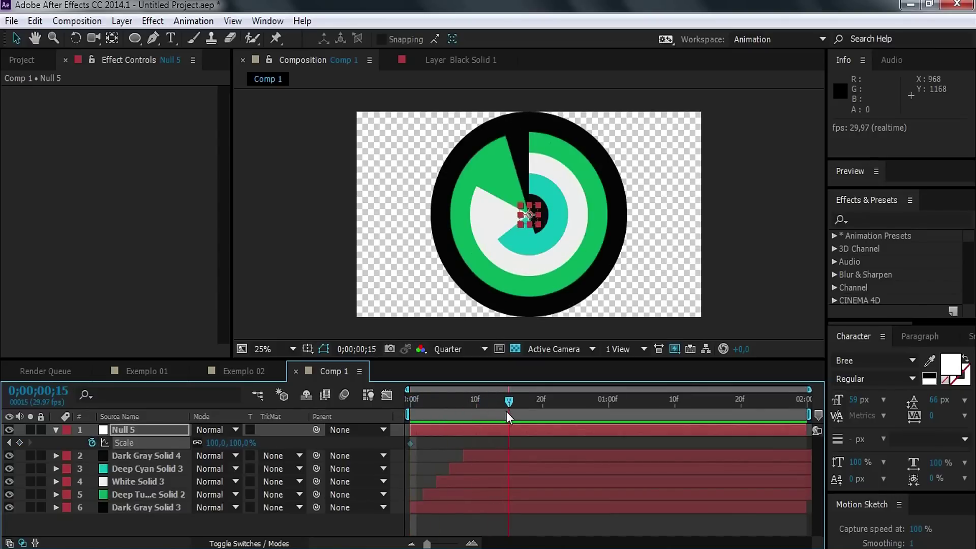
pyautogui.click(19, 442)
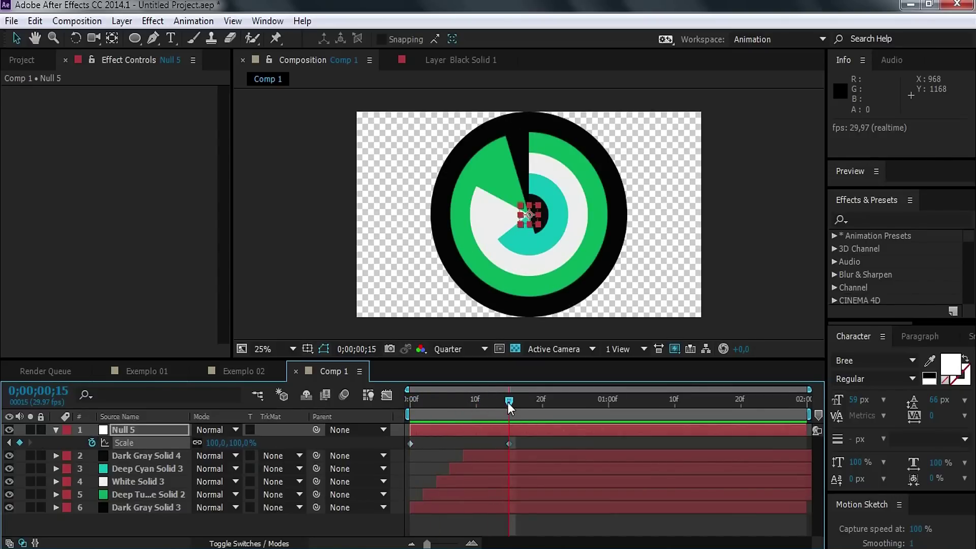
pyautogui.moveTo(509, 402); pyautogui.dragTo(606, 419)
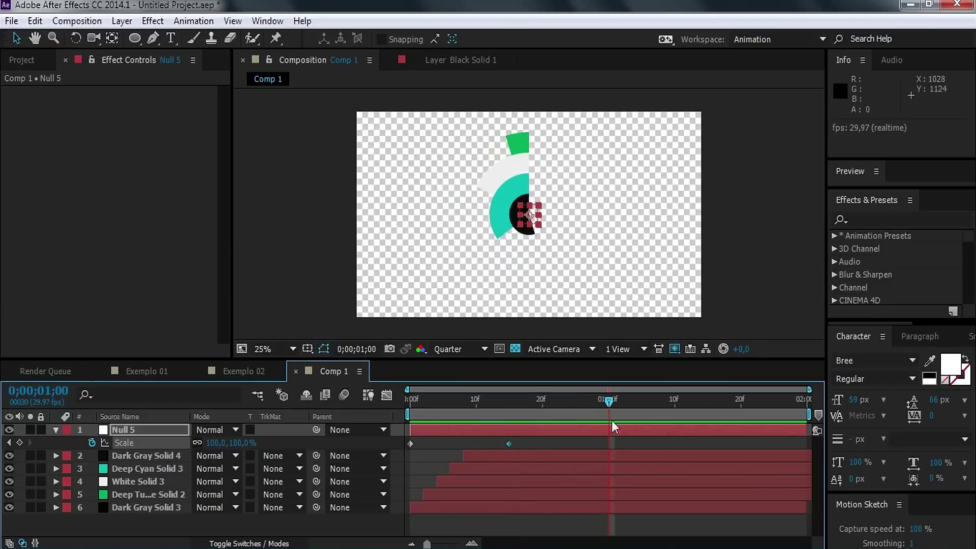
pyautogui.moveTo(608, 401); pyautogui.dragTo(630, 405)
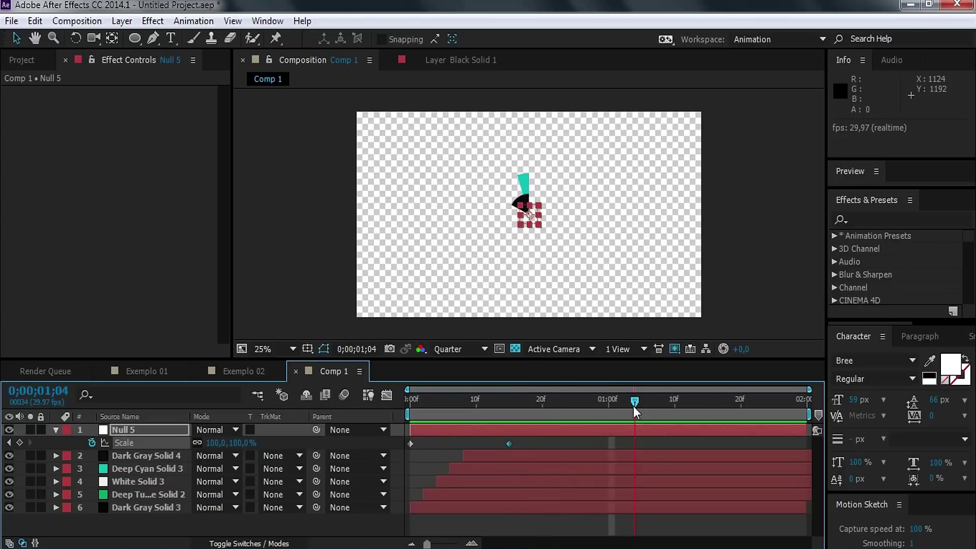
pyautogui.moveTo(634, 411); pyautogui.dragTo(648, 404)
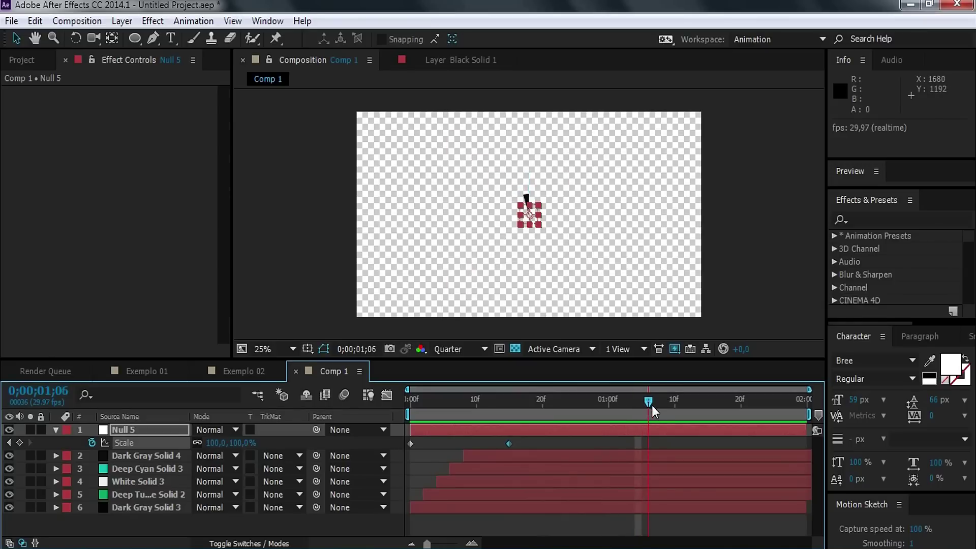
pyautogui.moveTo(646, 406); pyautogui.dragTo(643, 405)
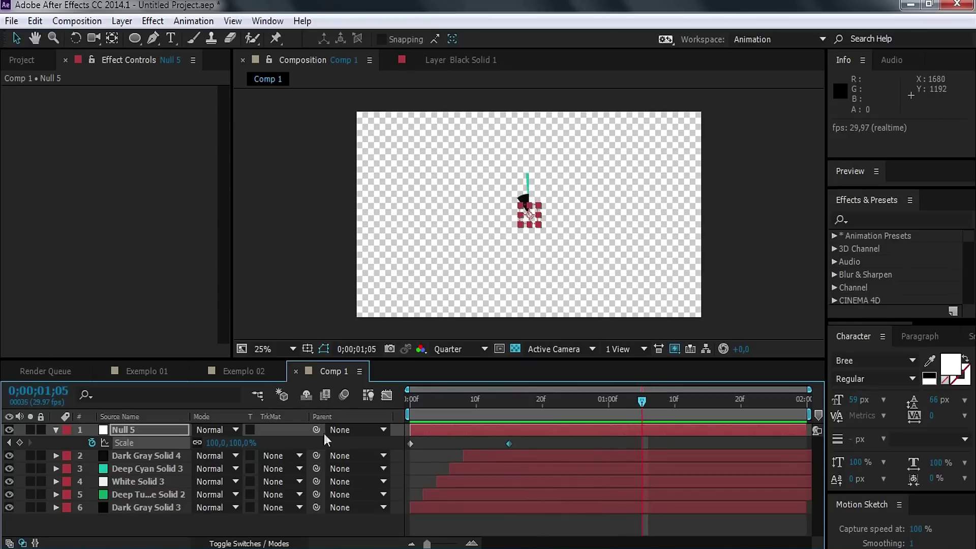
pyautogui.click(20, 443)
# Step: Scrub to check, move the middle Scale keyframe to frame 18, and select Dark Gray Solid 4
pyautogui.moveTo(491, 400); pyautogui.dragTo(476, 401)
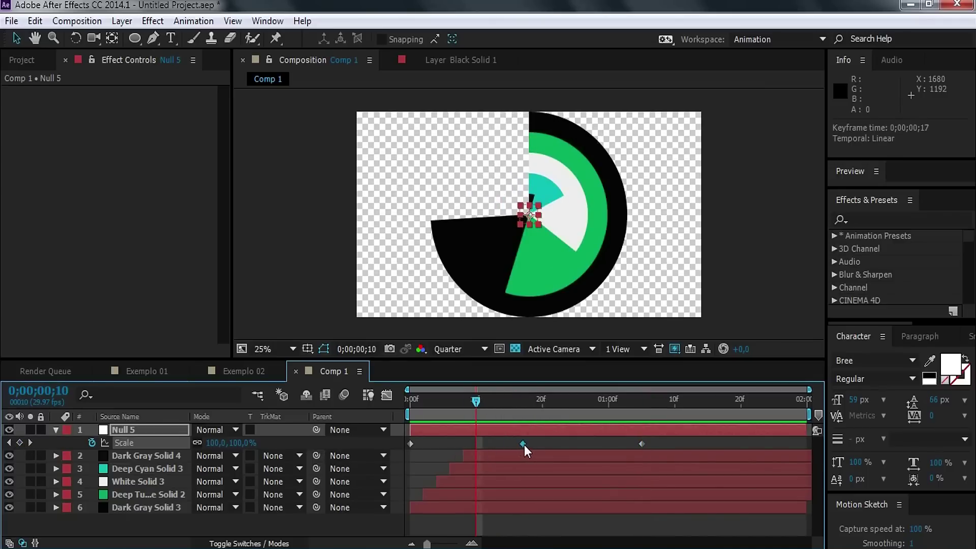
pyautogui.moveTo(474, 405)
pyautogui.mouseDown()
pyautogui.moveTo(640, 430)
pyautogui.moveTo(524, 426)
pyautogui.mouseUp()
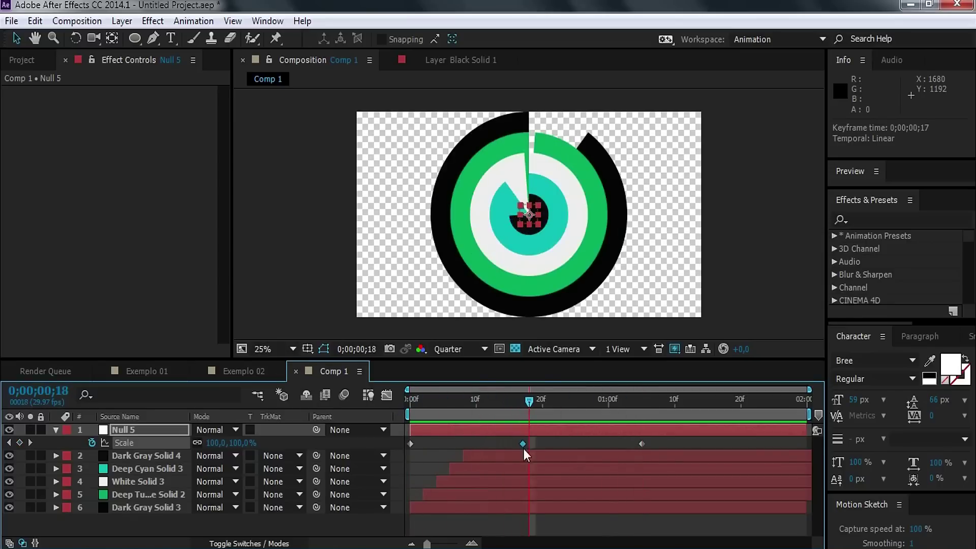
pyautogui.moveTo(525, 444); pyautogui.dragTo(529, 445)
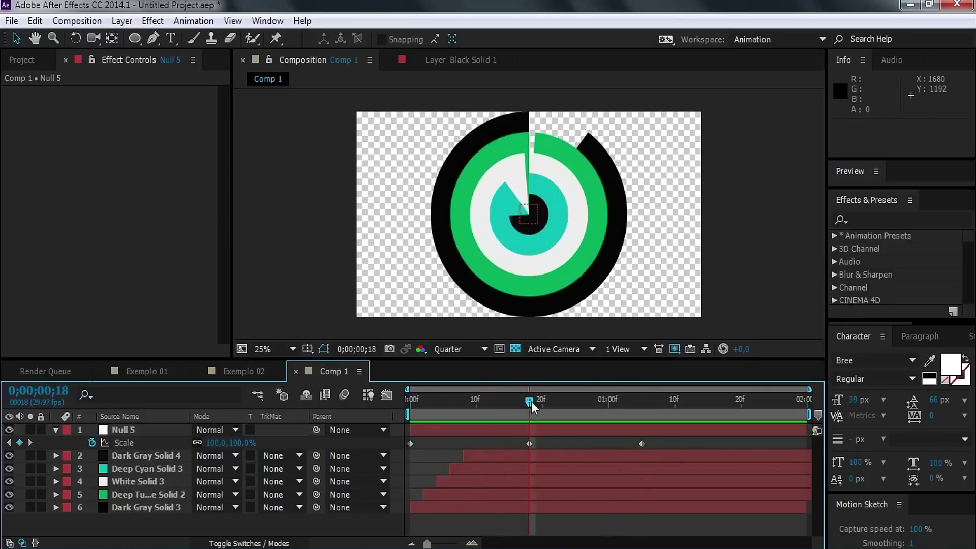
pyautogui.click(139, 456)
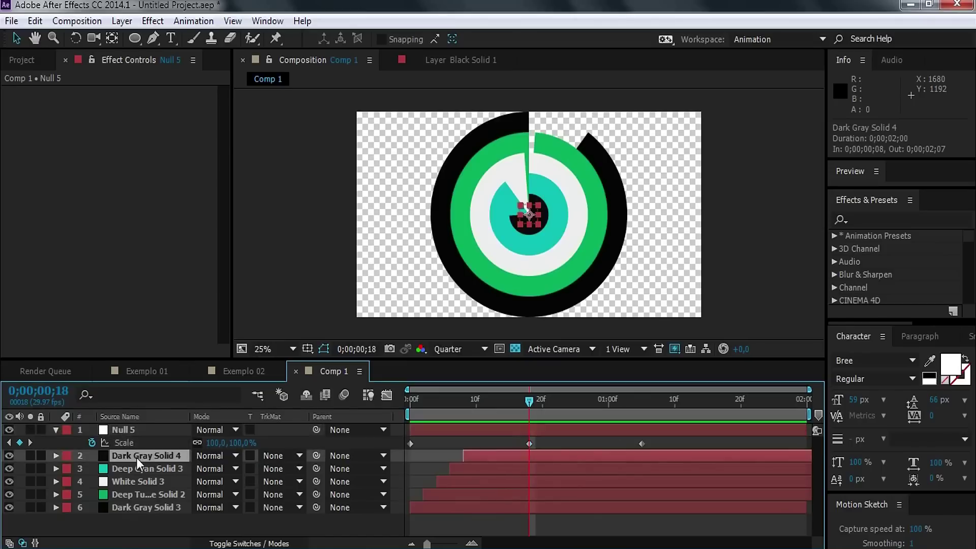
# Step: Select the five ring solids, pick-whip their parent to Null 5, then select Null 5
pyautogui.keyDown('shift'); pyautogui.click(154, 507); pyautogui.keyUp('shift')
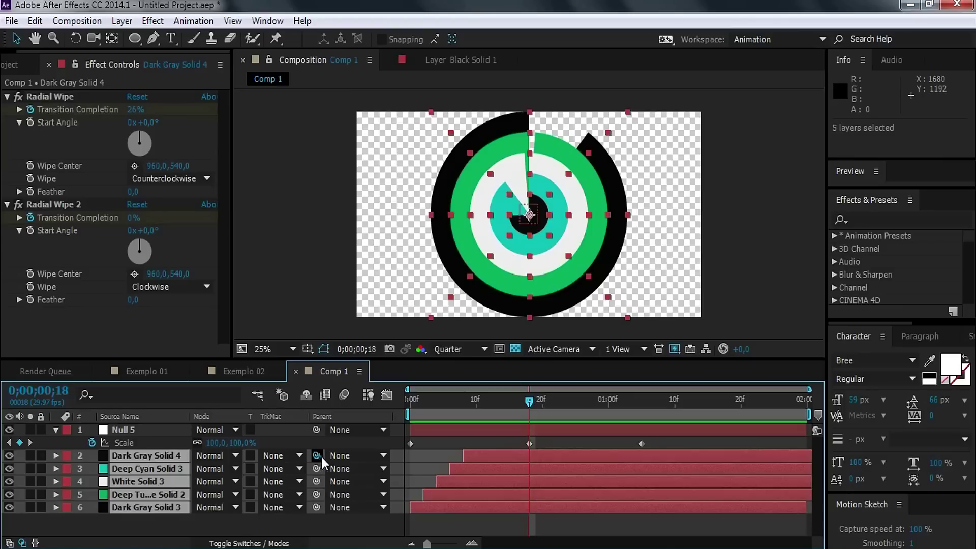
pyautogui.moveTo(318, 458); pyautogui.dragTo(145, 432)
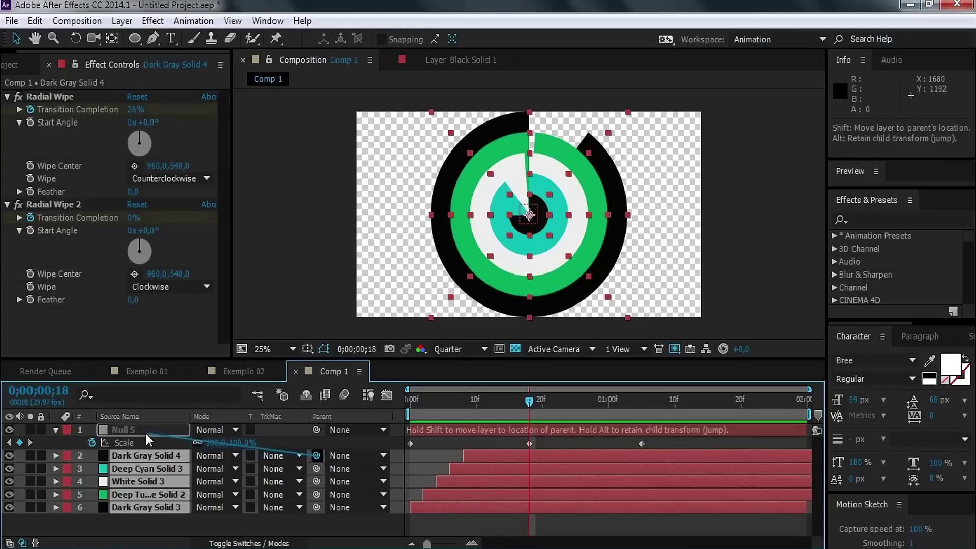
pyautogui.moveTo(145, 432); pyautogui.dragTo(145, 432)
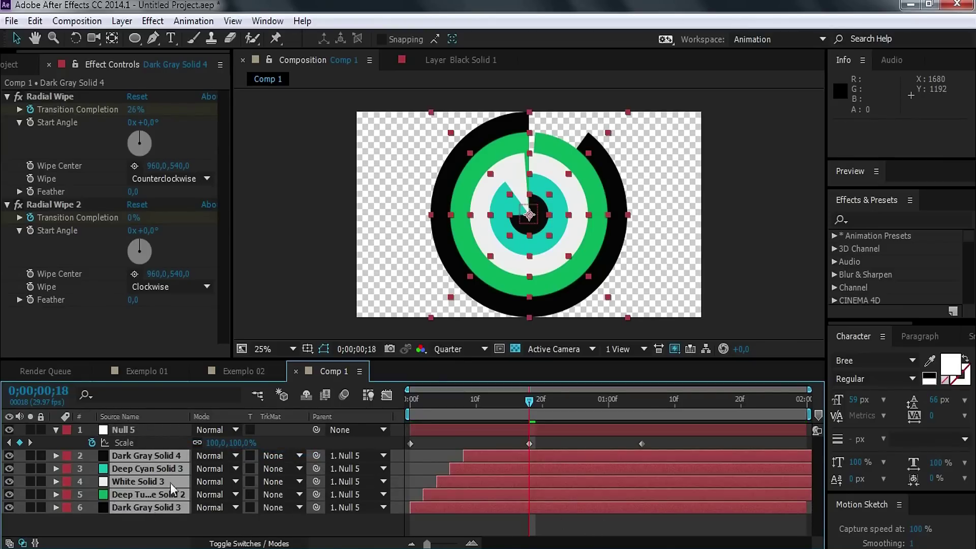
pyautogui.click(168, 432)
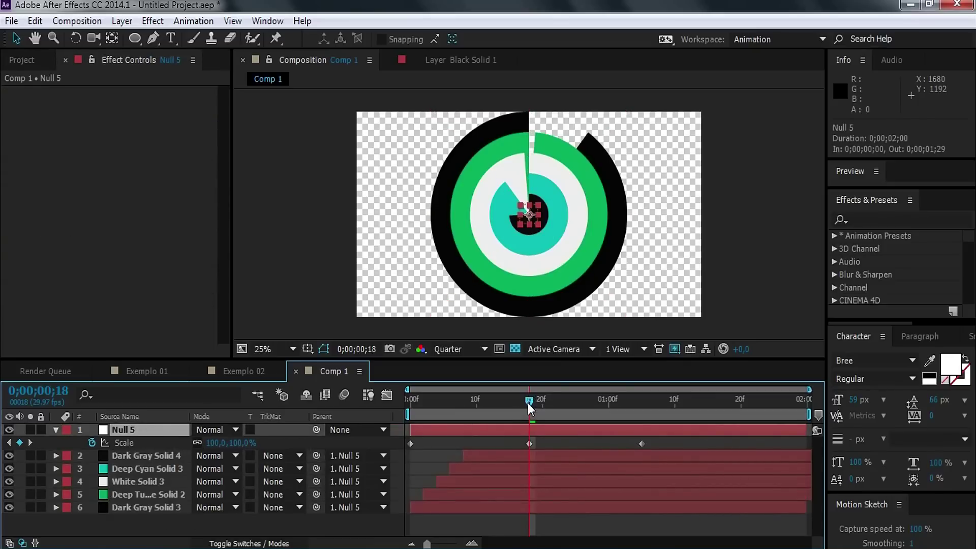
# Step: Set Null 5's Scale keyframe at frame 18 to 215%
pyautogui.click(529, 444)
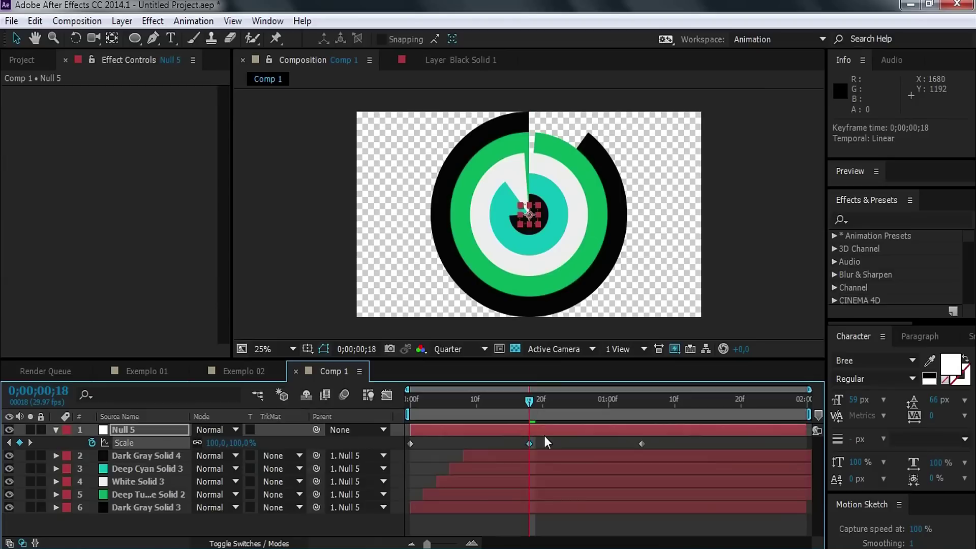
pyautogui.moveTo(246, 448); pyautogui.dragTo(311, 450)
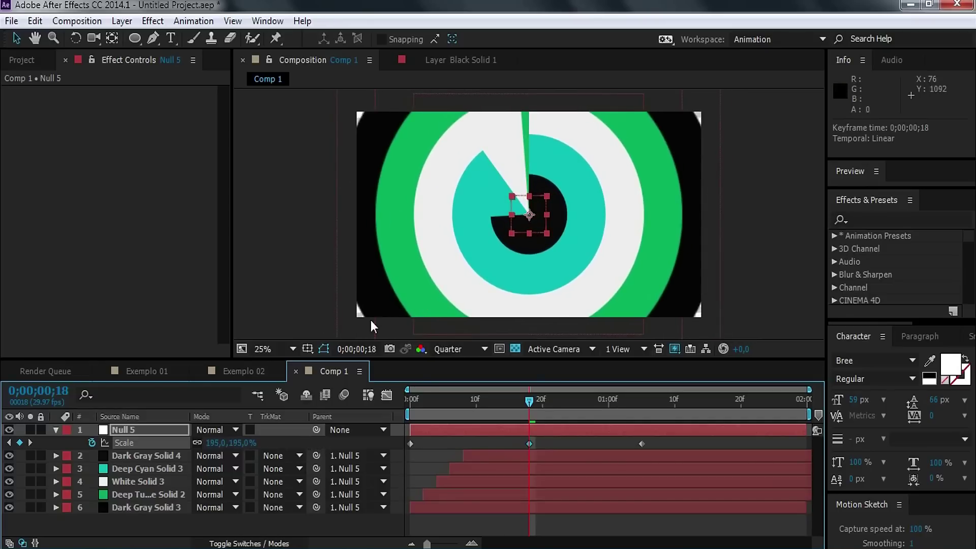
pyautogui.moveTo(244, 443); pyautogui.dragTo(248, 443)
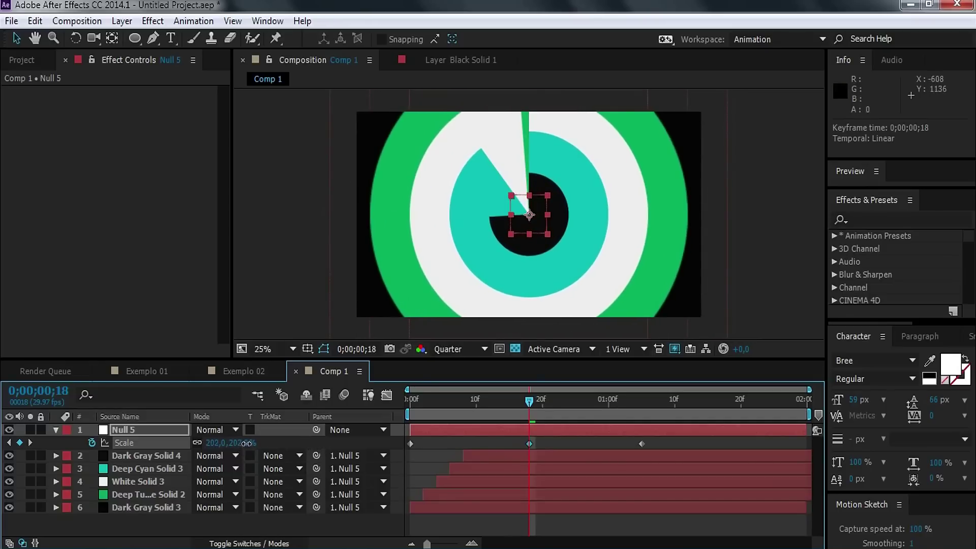
pyautogui.click(239, 443)
pyautogui.write('150')
pyautogui.press('Return')
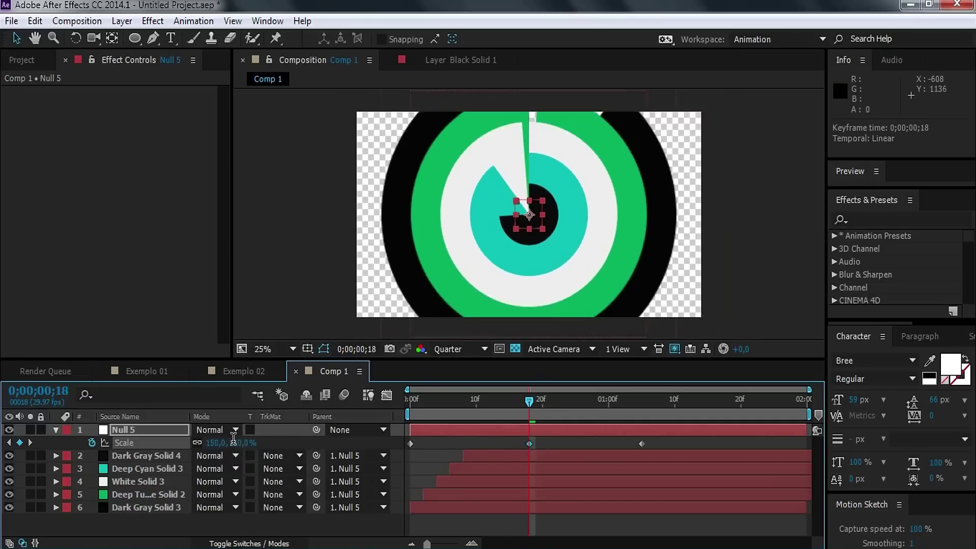
pyautogui.click(234, 443)
pyautogui.write('215')
pyautogui.press('Return')
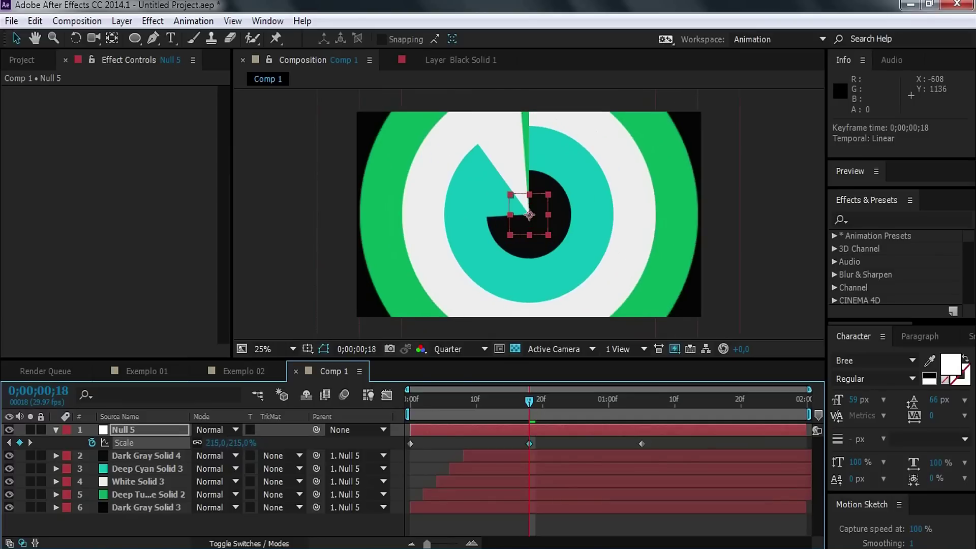
# Step: Scrub through the animation to review the scaling, ending back at the start
pyautogui.click(579, 445)
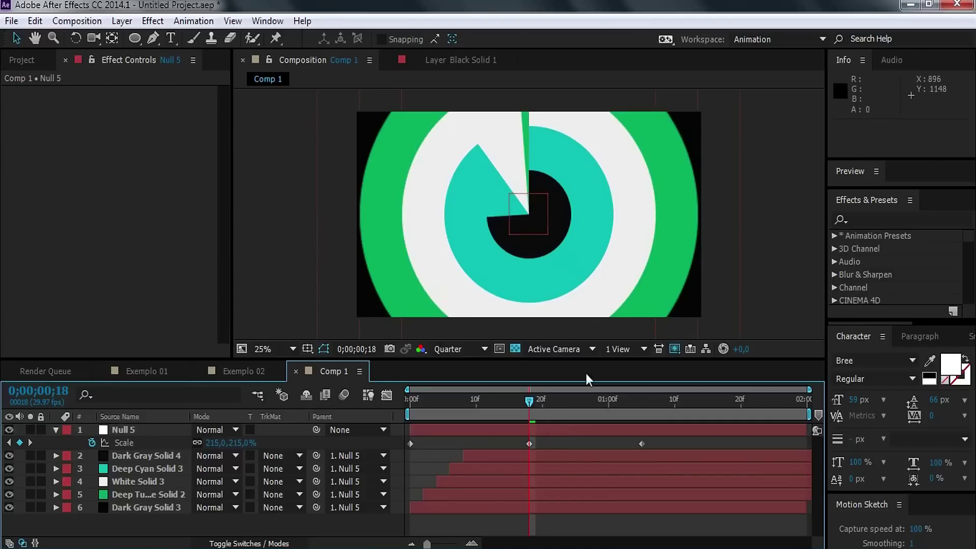
pyautogui.moveTo(541, 409)
pyautogui.mouseDown()
pyautogui.moveTo(512, 410)
pyautogui.moveTo(526, 433)
pyautogui.mouseUp()
pyautogui.moveTo(523, 414); pyautogui.dragTo(379, 407)
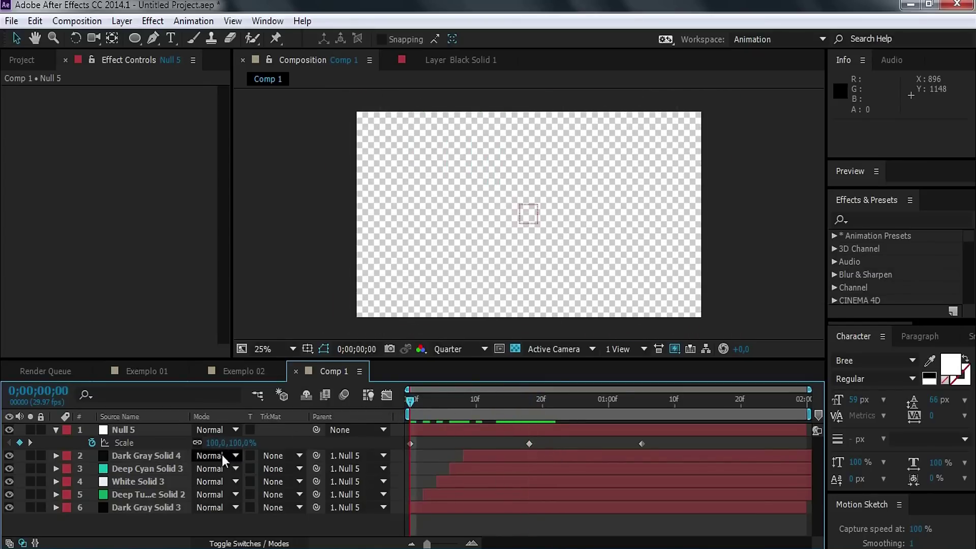
# Step: Set Null 5's starting Scale to 0% and apply Easy Ease to all three Scale keyframes
pyautogui.click(232, 443)
pyautogui.write('0')
pyautogui.press('Return')
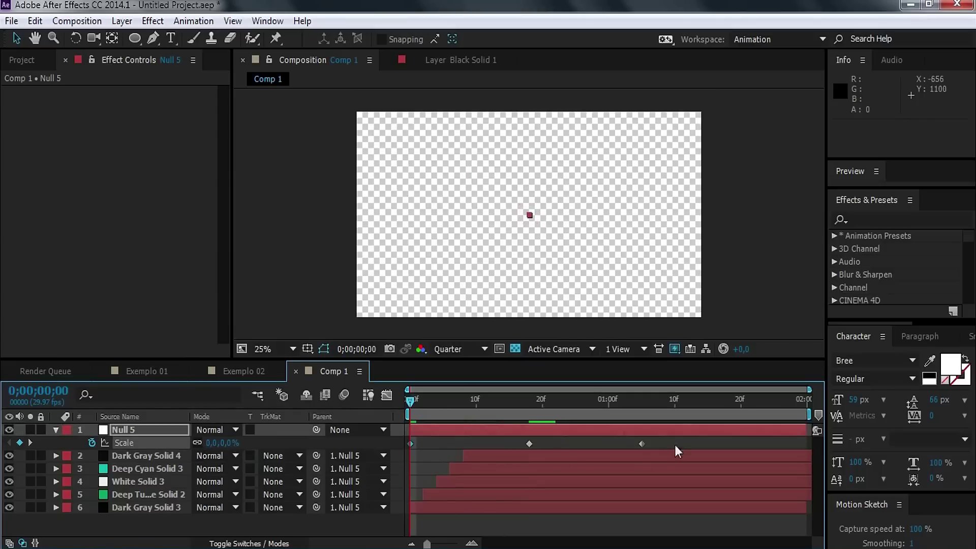
pyautogui.click(638, 411)
pyautogui.click(32, 443)
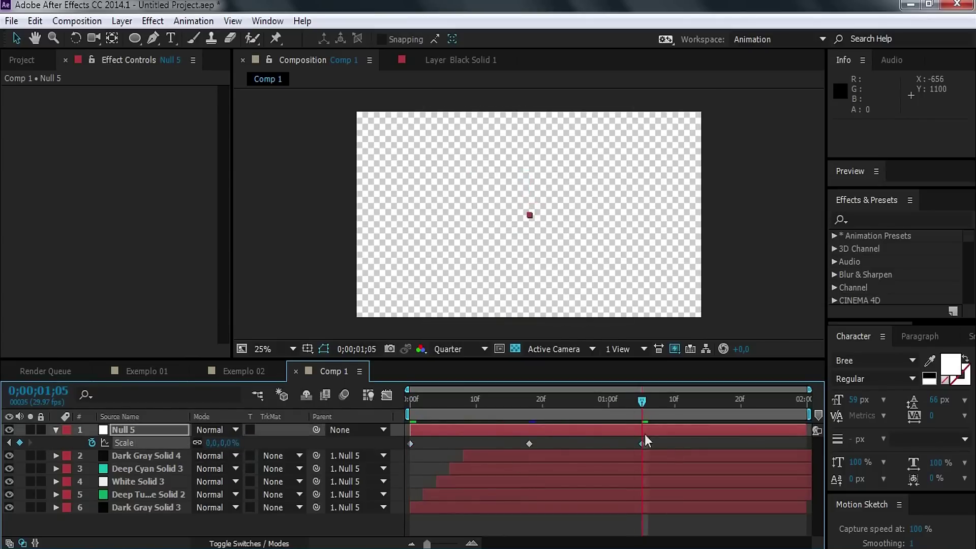
pyautogui.moveTo(687, 444); pyautogui.dragTo(377, 440)
pyautogui.press('F9')
# Step: Preview the scaling animation from the start, then show the Project panel
pyautogui.press('Home')
pyautogui.click(539, 522)
pyautogui.press('space')
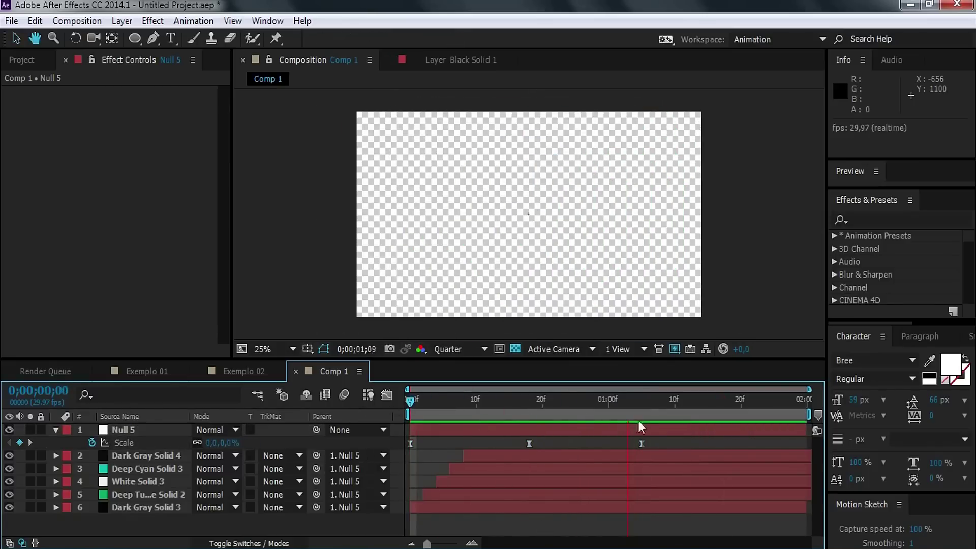
pyautogui.press('space')
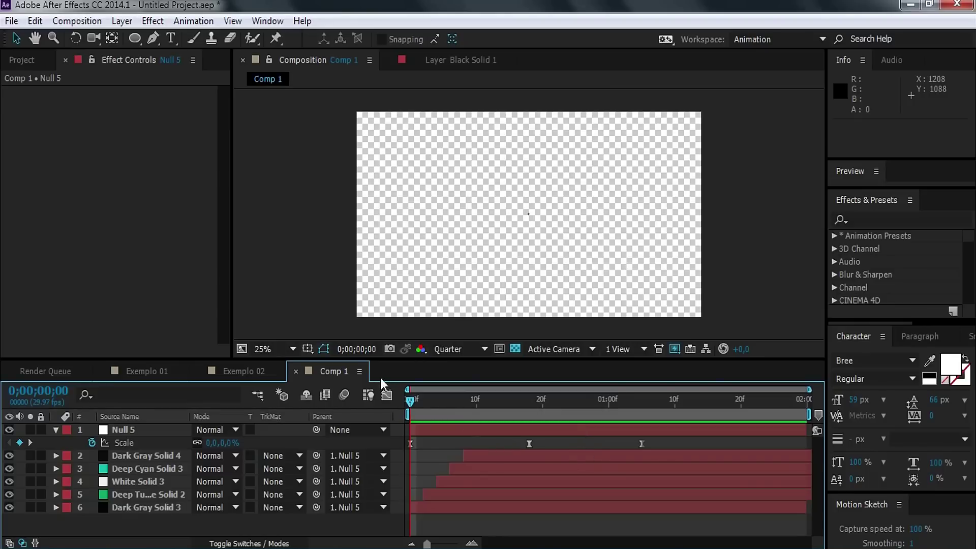
pyautogui.click(29, 62)
# Step: Create Comp 2 with the HDTV 1080 29.97 preset and a 0;00;02;00 duration
pyautogui.rightClick(80, 290)
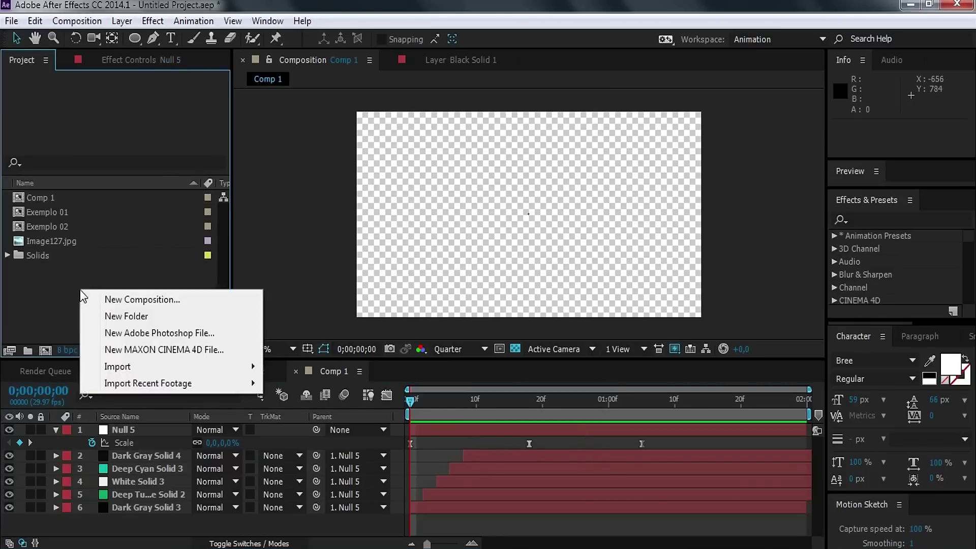
pyautogui.click(163, 299)
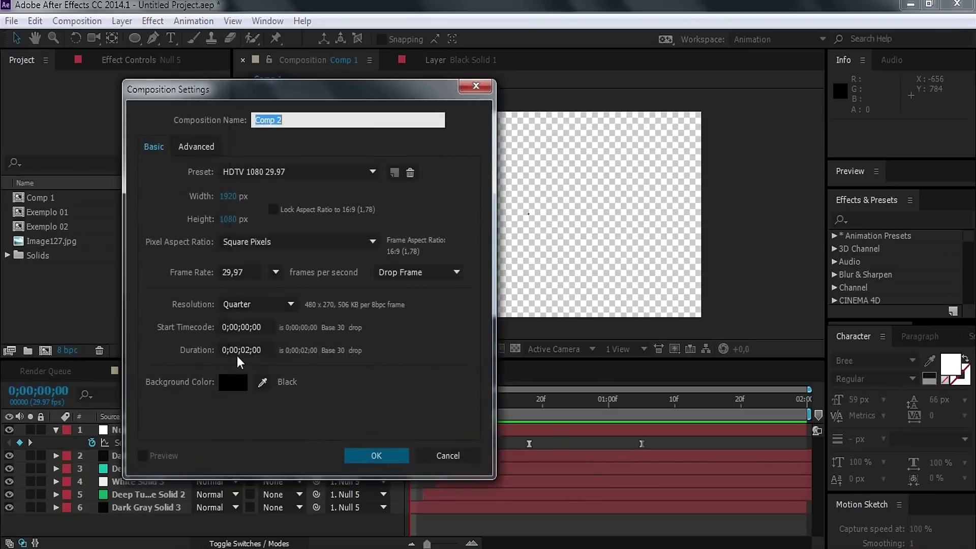
pyautogui.click(238, 351)
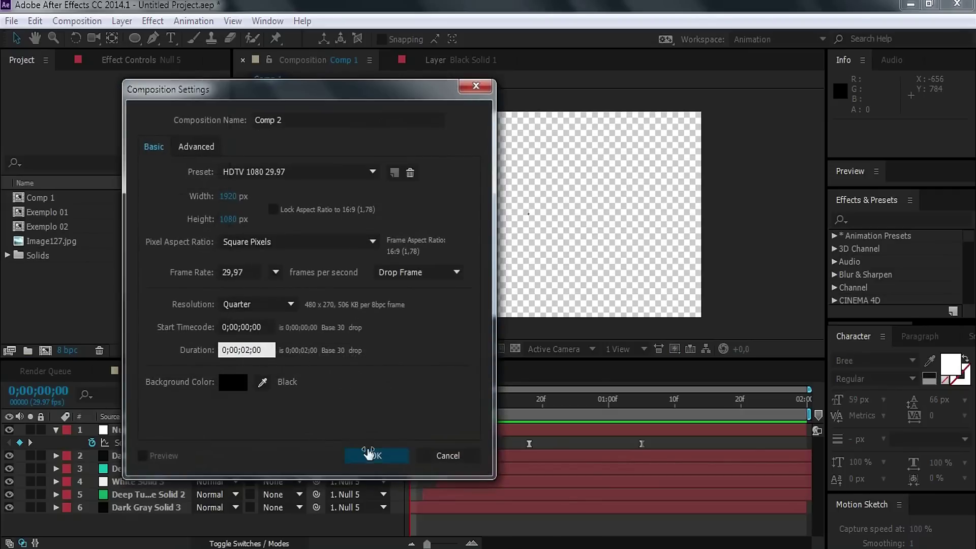
pyautogui.click(369, 453)
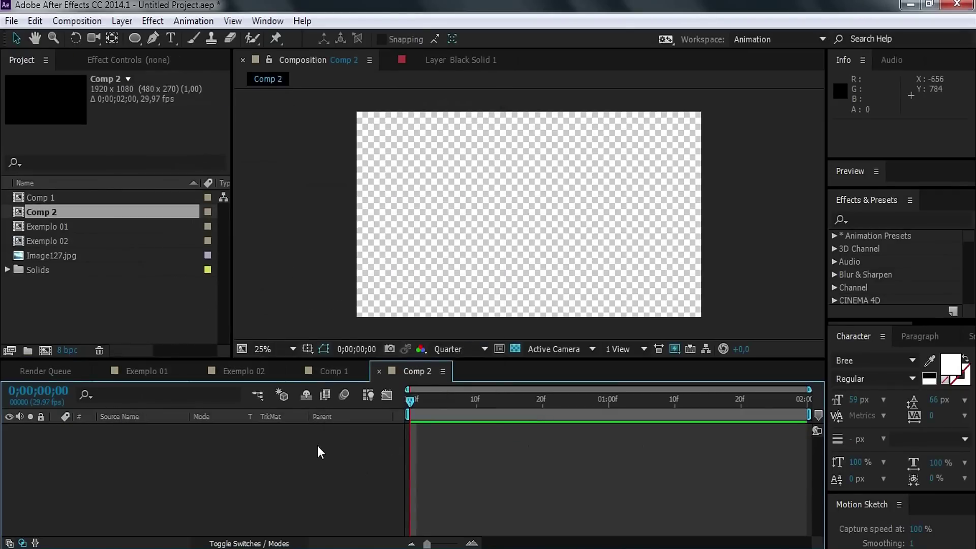
# Step: Add a dark gray full-frame solid to Comp 2
pyautogui.rightClick(141, 450)
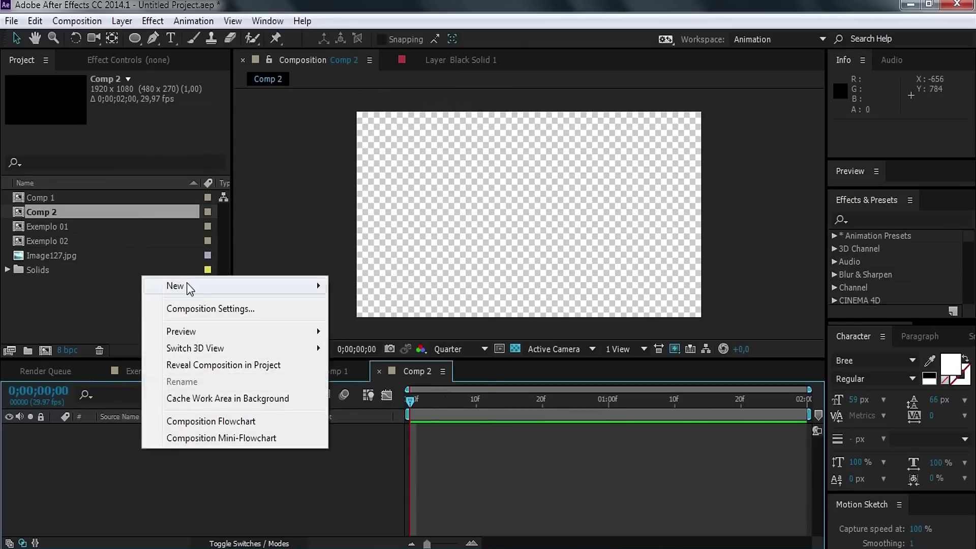
pyautogui.moveTo(187, 282)
pyautogui.click(379, 325)
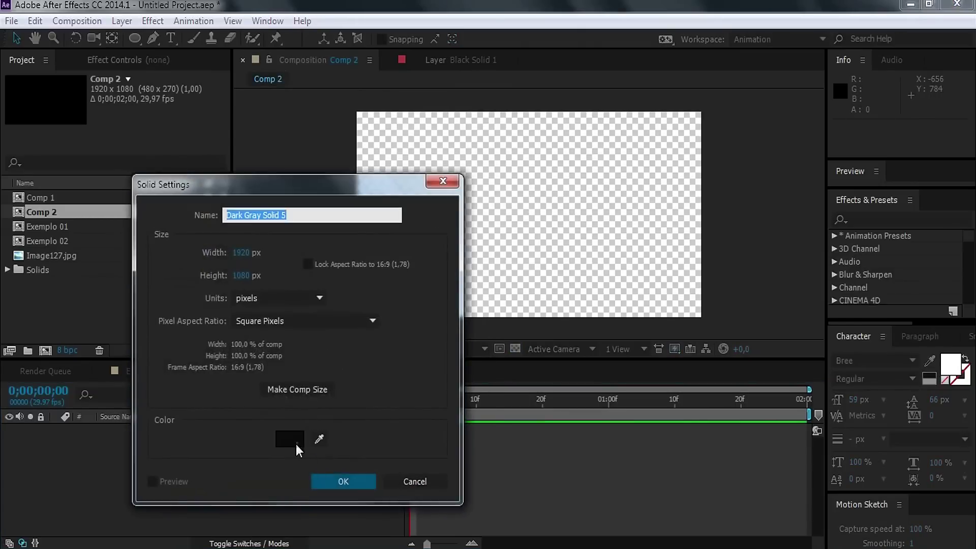
pyautogui.click(356, 477)
# Step: Add another full-frame solid coloured turquoise
pyautogui.rightClick(178, 487)
pyautogui.moveTo(213, 323)
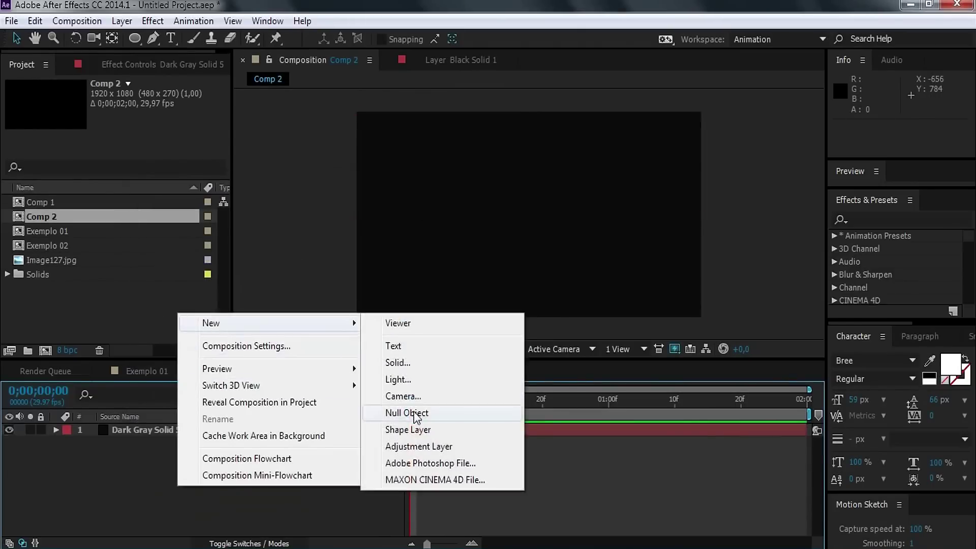
pyautogui.click(426, 363)
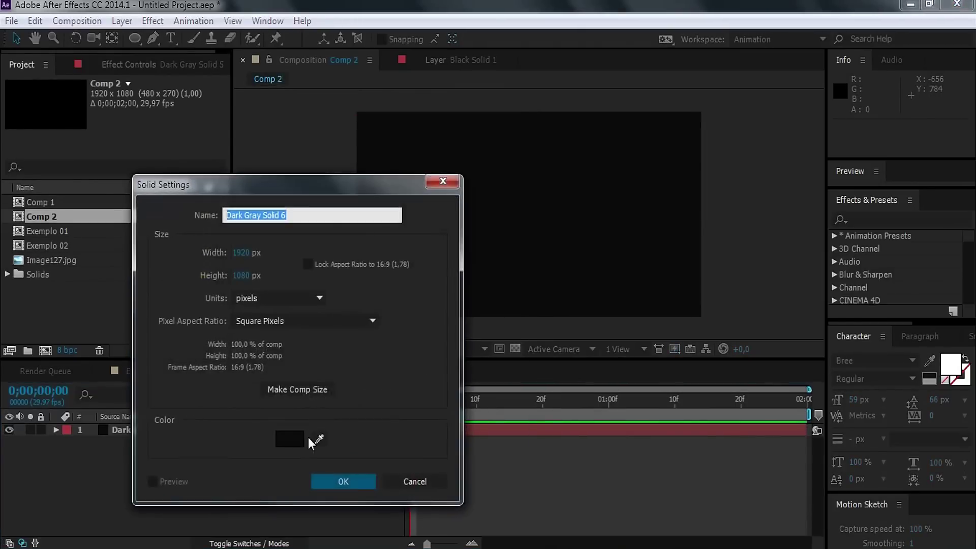
pyautogui.click(290, 438)
pyautogui.moveTo(706, 436); pyautogui.dragTo(697, 420)
pyautogui.moveTo(652, 388); pyautogui.dragTo(672, 371)
pyautogui.press('Return')
pyautogui.press('Return')
# Step: Select the Dark Gray Solid 6 layer and bring up the shape-tool flyout
pyautogui.rightClick(182, 487)
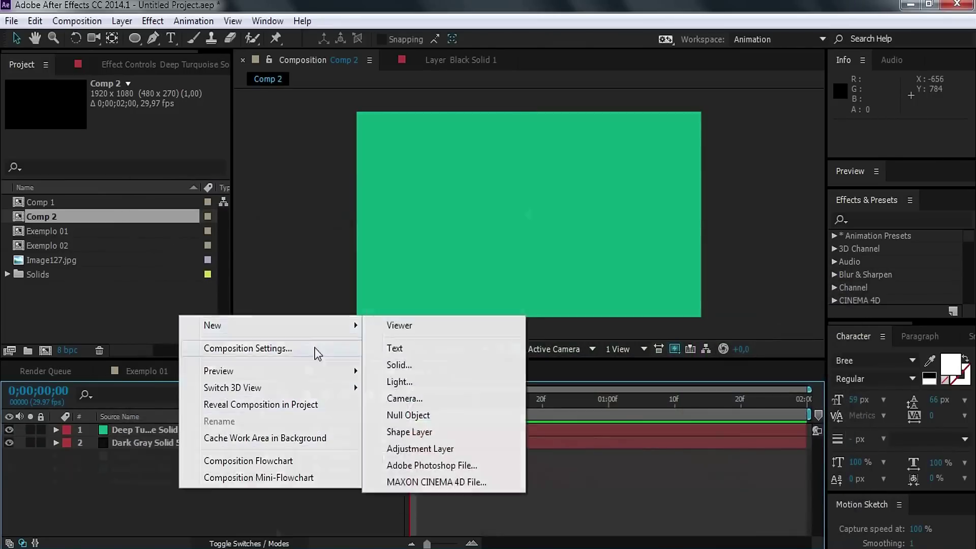
pyautogui.click(143, 444)
pyautogui.click(154, 435)
pyautogui.click(161, 493)
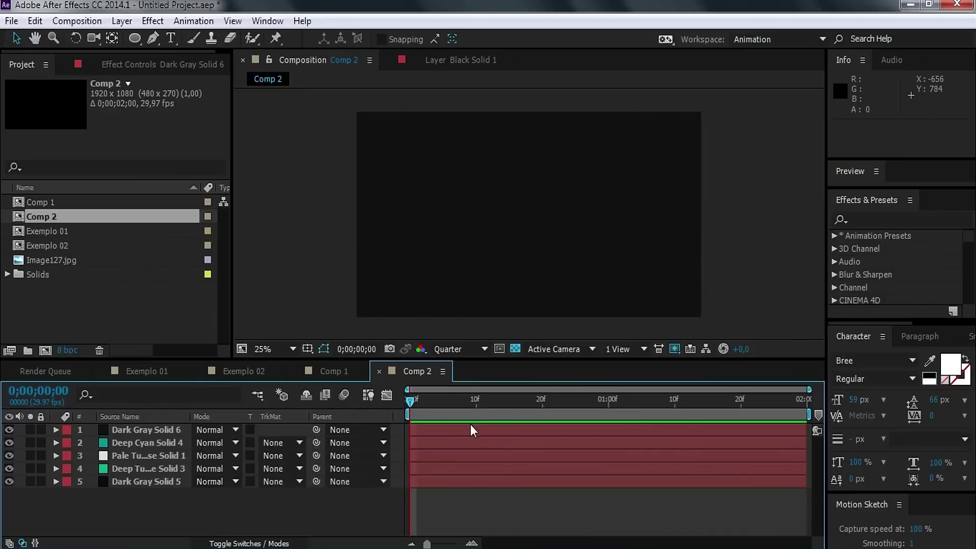
pyautogui.click(151, 431)
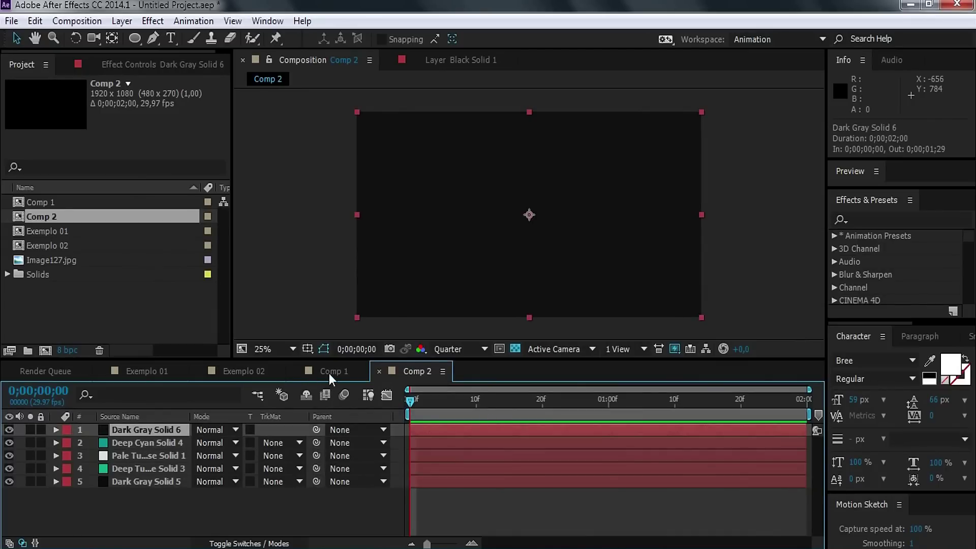
pyautogui.click(136, 37)
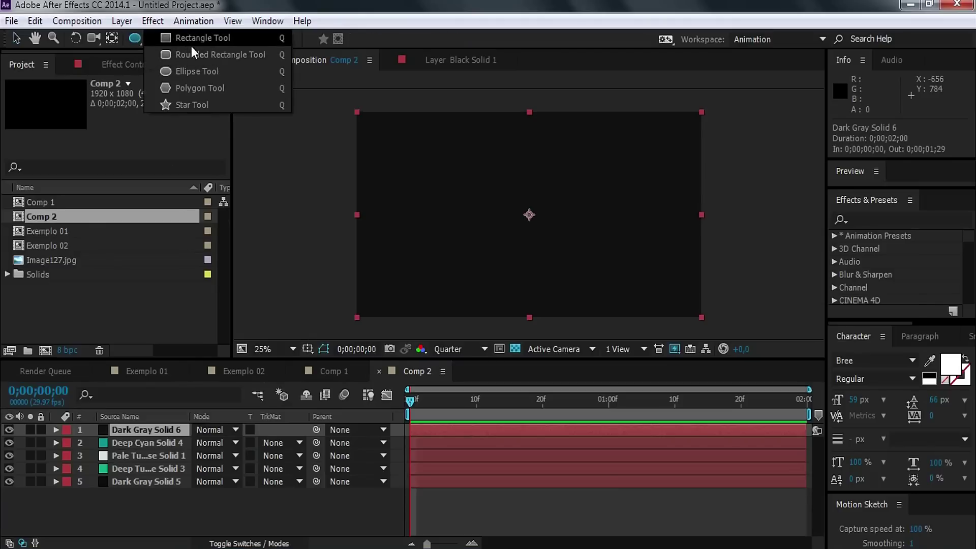
# Step: Add a layer-sized rectangle mask to Dark Gray Solid 6 and narrow it equally from both sides
pyautogui.click(191, 44)
pyautogui.doubleClick(136, 38)
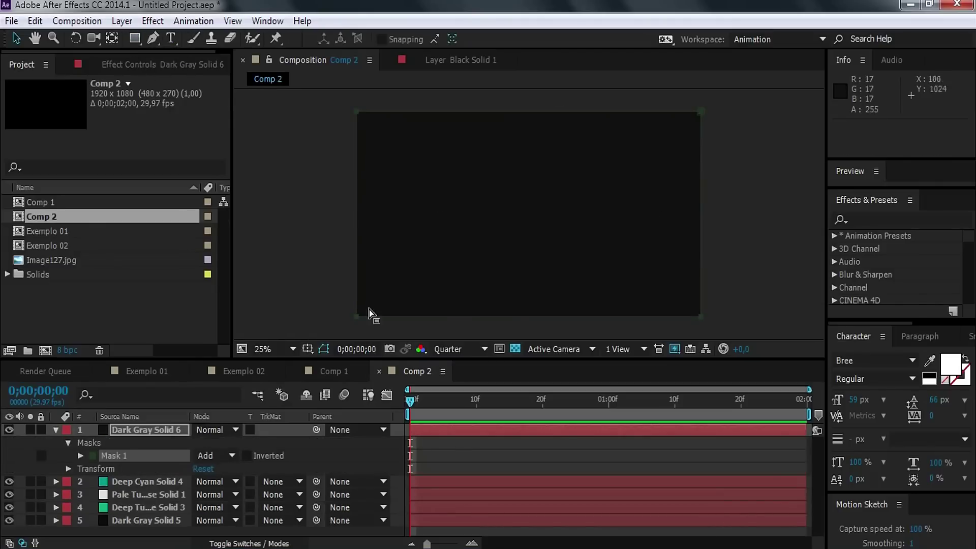
pyautogui.doubleClick(358, 317)
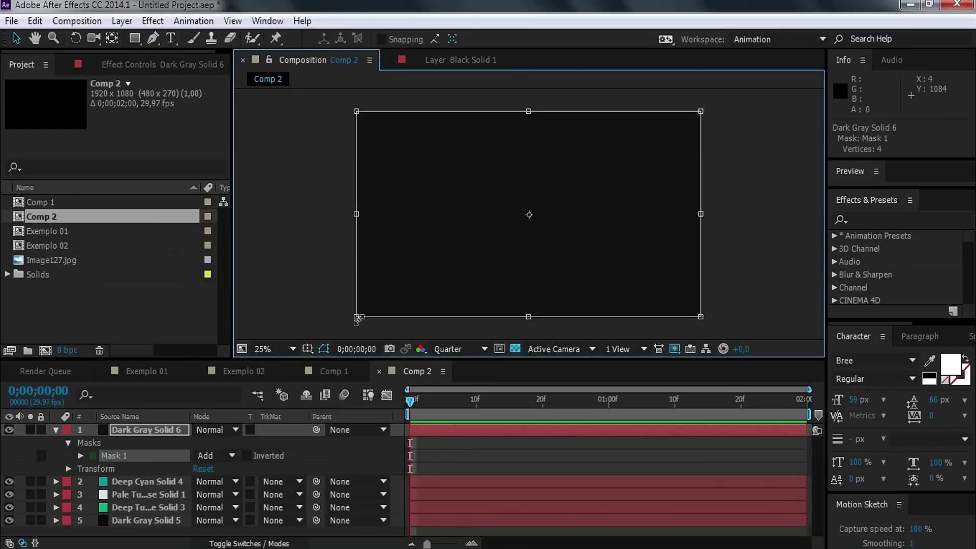
pyautogui.moveTo(357, 215); pyautogui.dragTo(431, 224)
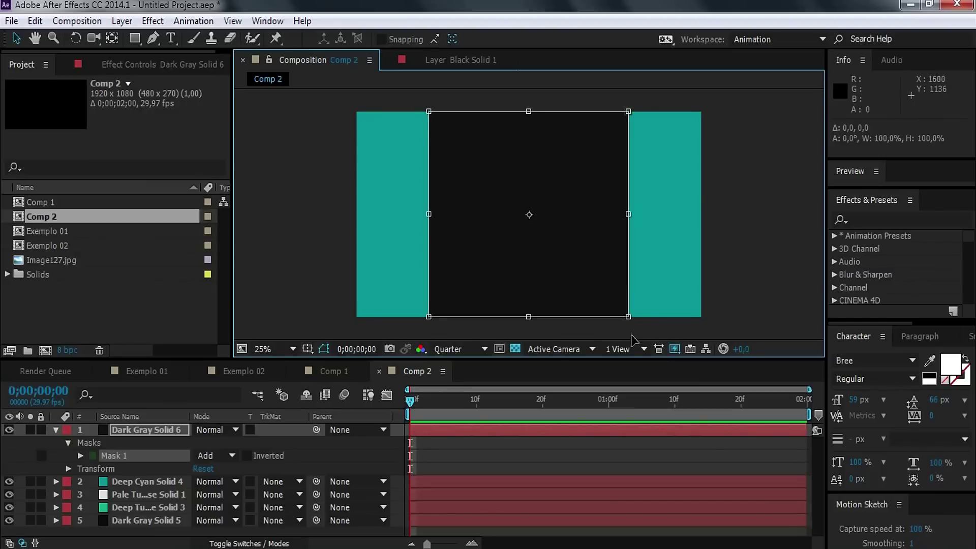
# Step: Rotate the mask 45° into a diamond, shrink it toward the centre, and select Mask 1
pyautogui.moveTo(636, 340); pyautogui.dragTo(557, 347)
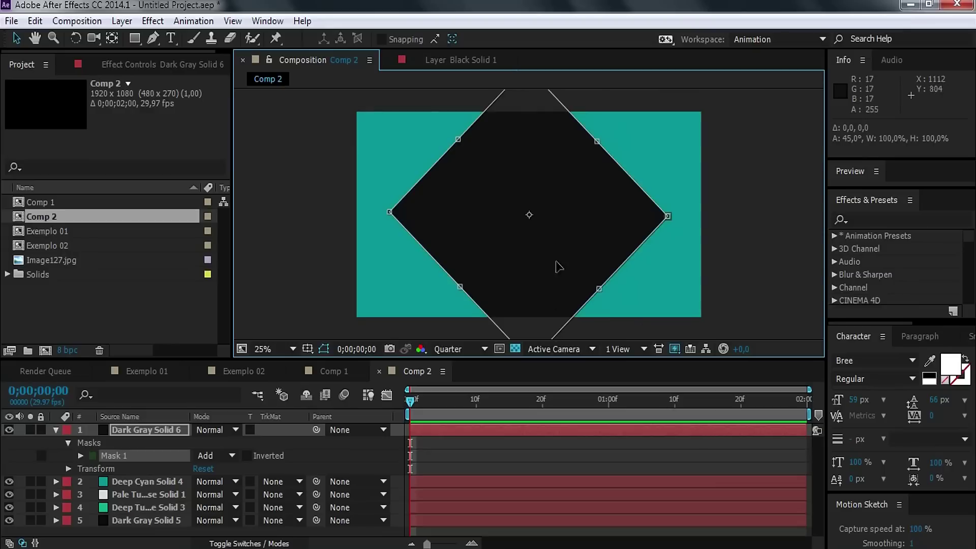
pyautogui.press(',')
pyautogui.press('.')
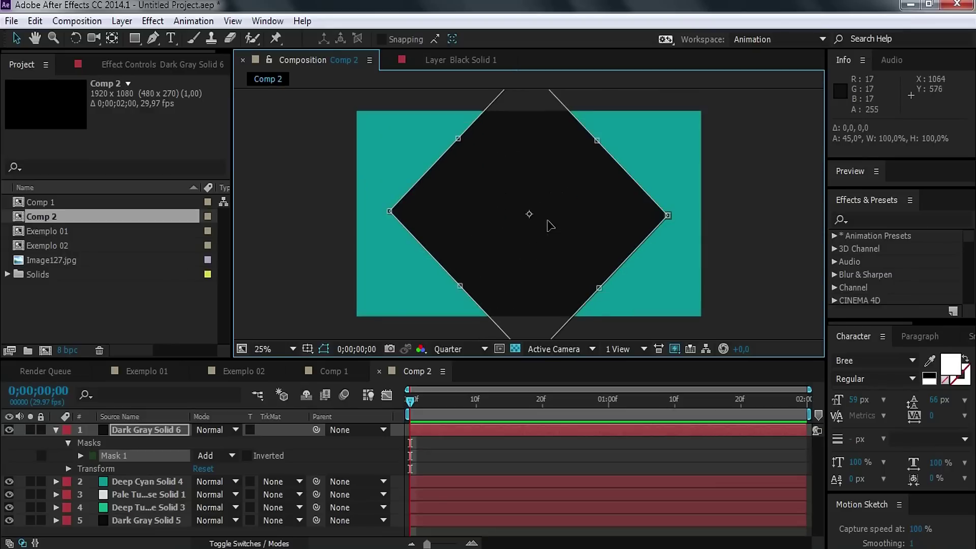
pyautogui.press(',')
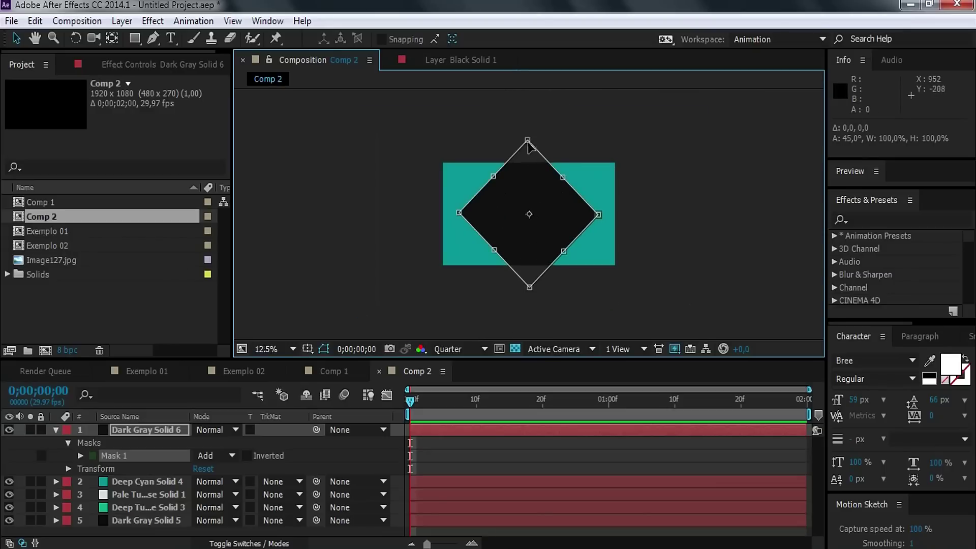
pyautogui.moveTo(529, 141); pyautogui.dragTo(528, 164)
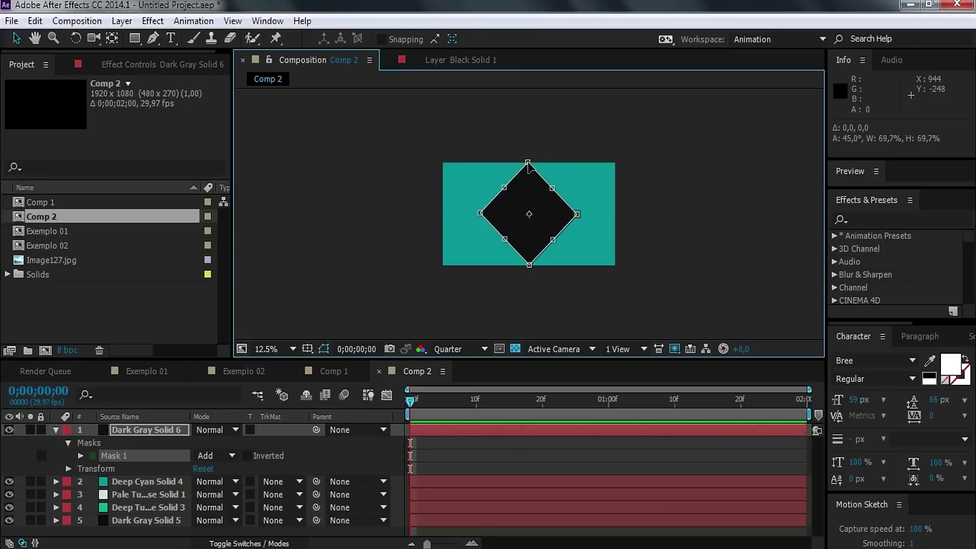
pyautogui.press('.')
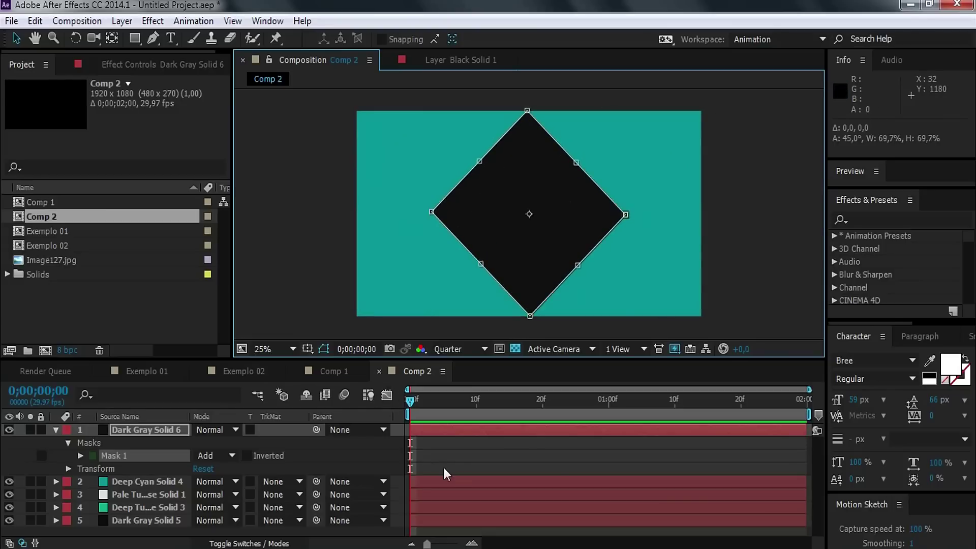
pyautogui.click(506, 375)
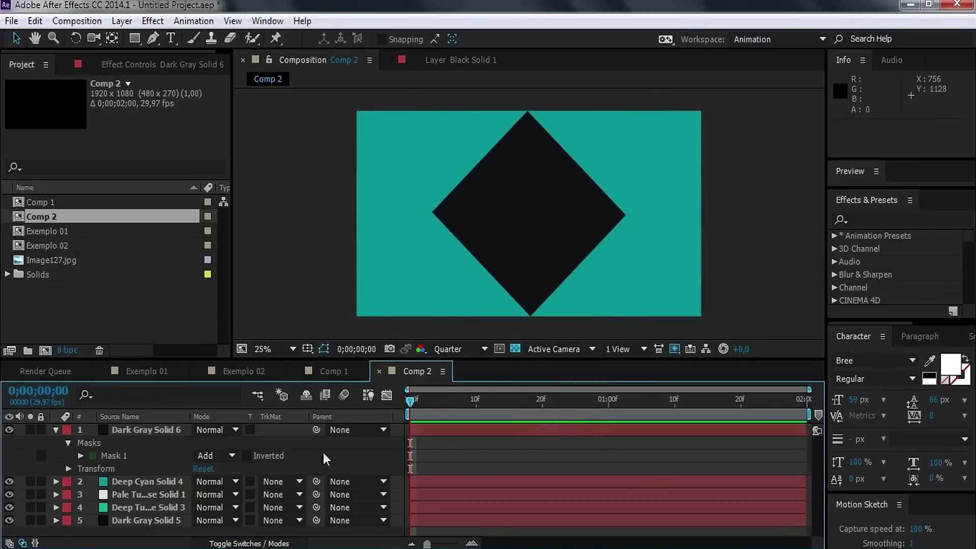
pyautogui.click(121, 458)
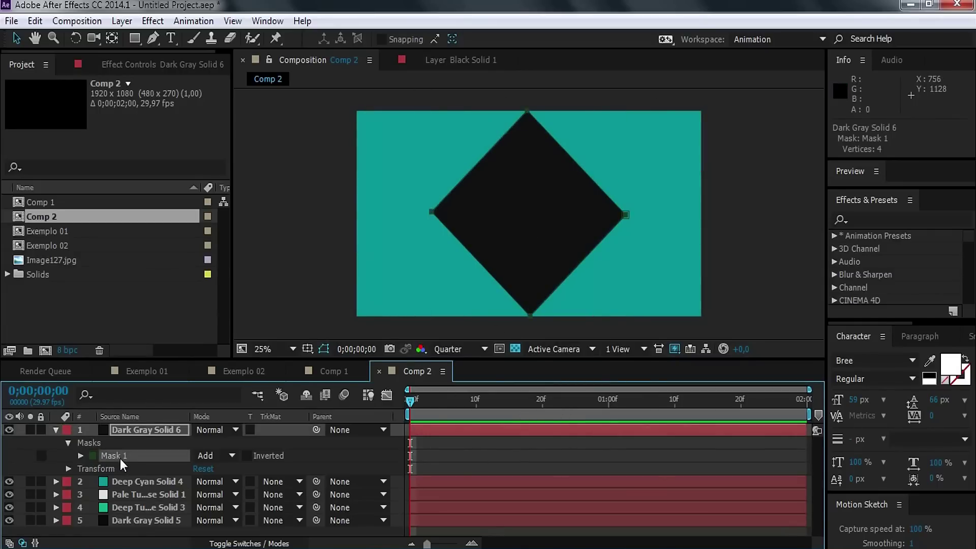
# Step: Paste the diamond mask onto the four lower solids and toggle layer visibility to check them
pyautogui.click(144, 482)
pyautogui.keyDown('shift'); pyautogui.click(145, 520); pyautogui.keyUp('shift')
pyautogui.hotkey('ctrl', 'v')
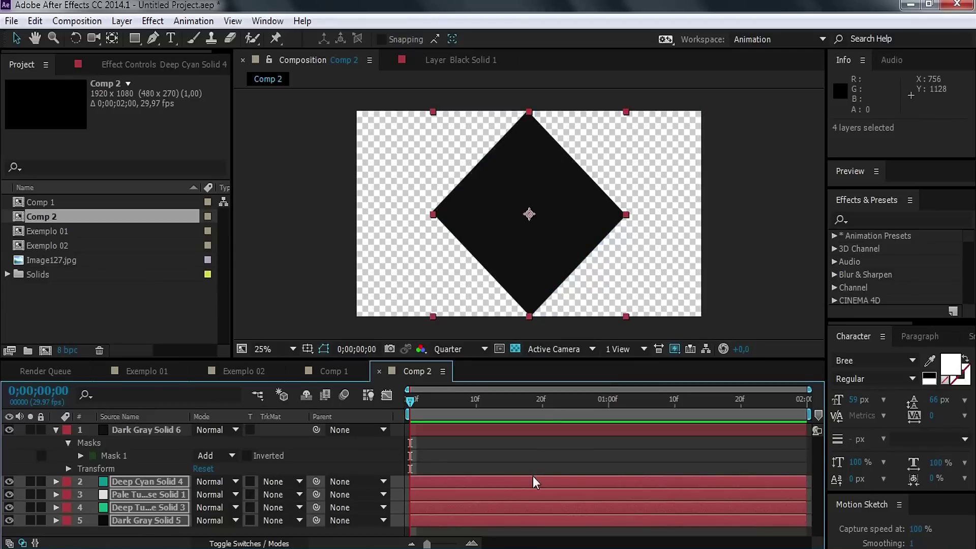
pyautogui.click(532, 476)
pyautogui.click(55, 429)
pyautogui.click(9, 430)
pyautogui.click(10, 442)
pyautogui.click(10, 443)
pyautogui.click(9, 431)
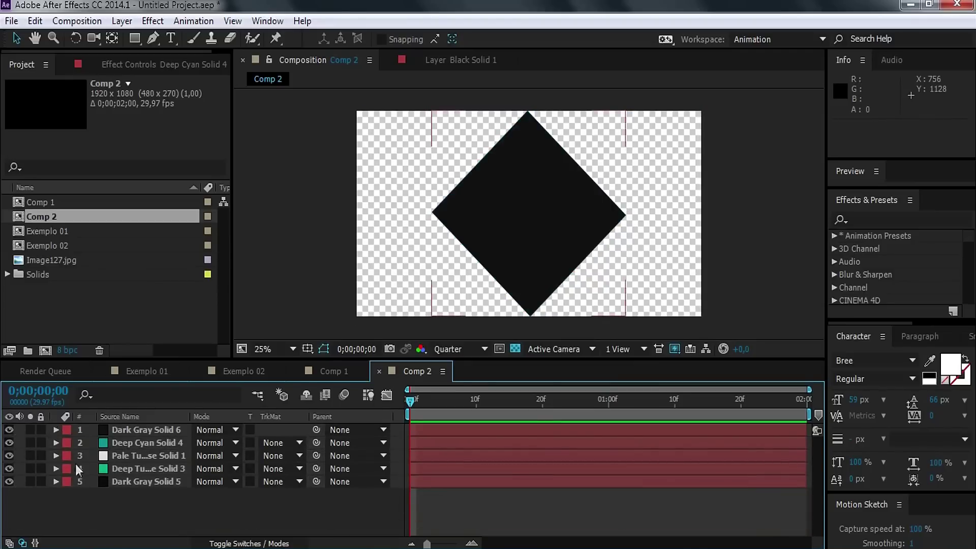
# Step: Scale Deep Turquoise Solid 3 to 80% and Pale Turquoise Solid 1 to 60%
pyautogui.click(172, 469)
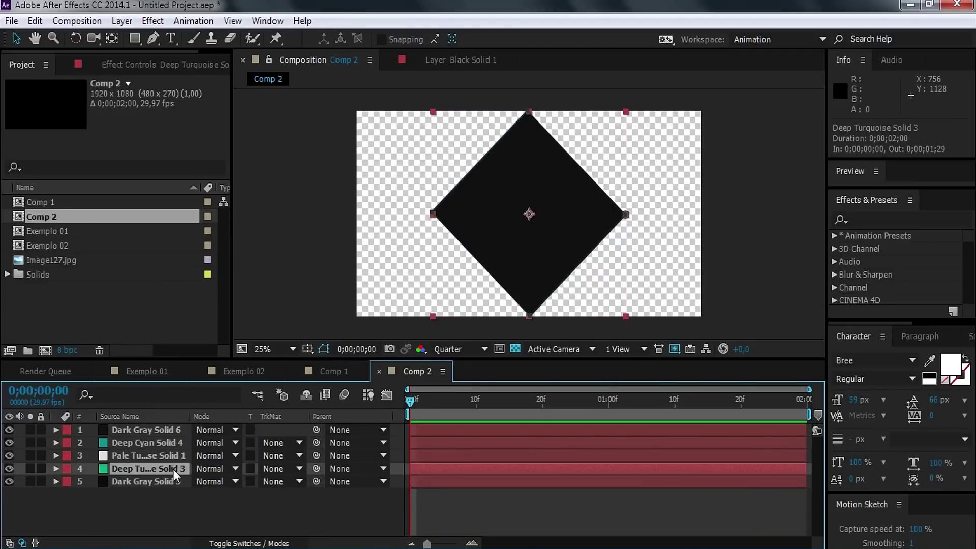
pyautogui.keyDown('shift'); pyautogui.click(173, 431); pyautogui.keyUp('shift')
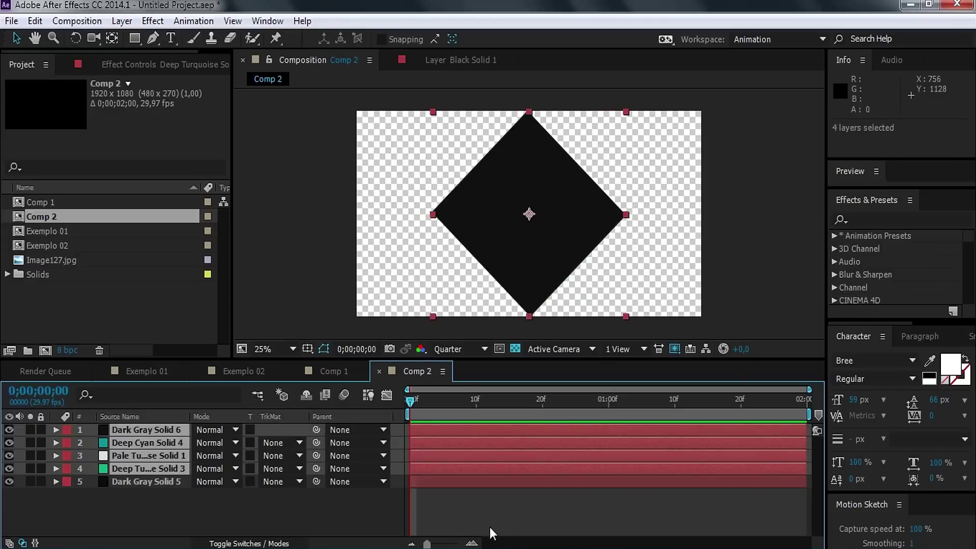
pyautogui.click(172, 468)
pyautogui.press('s')
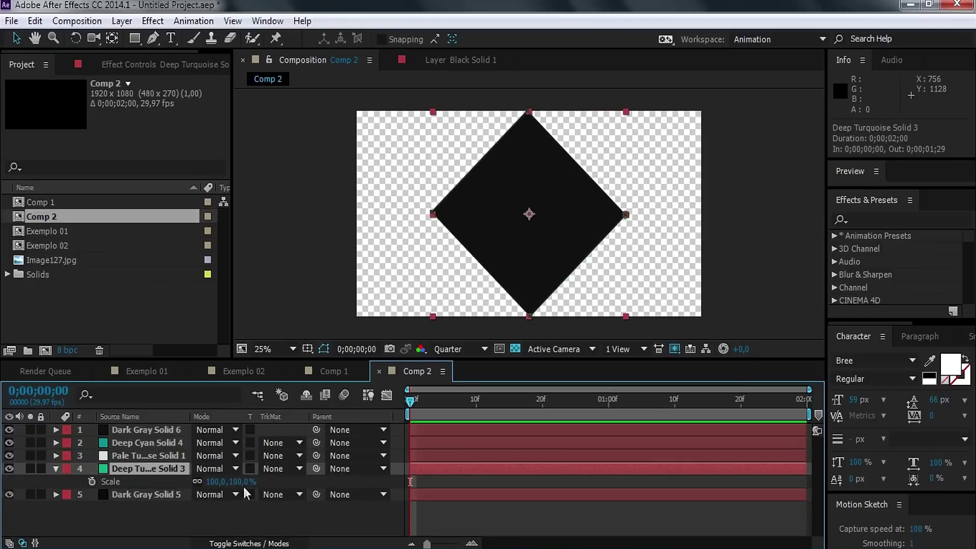
pyautogui.click(239, 482)
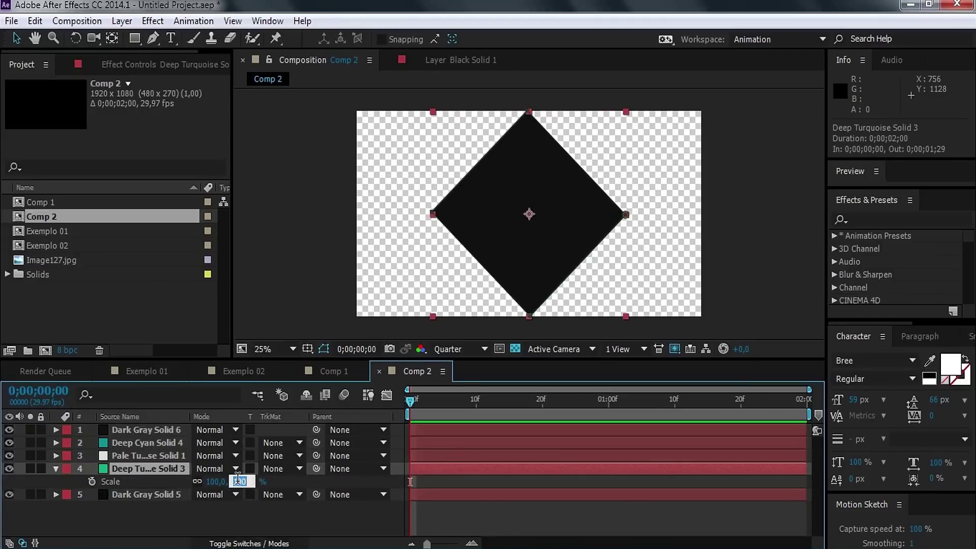
pyautogui.write('80')
pyautogui.press('Return')
pyautogui.click(153, 456)
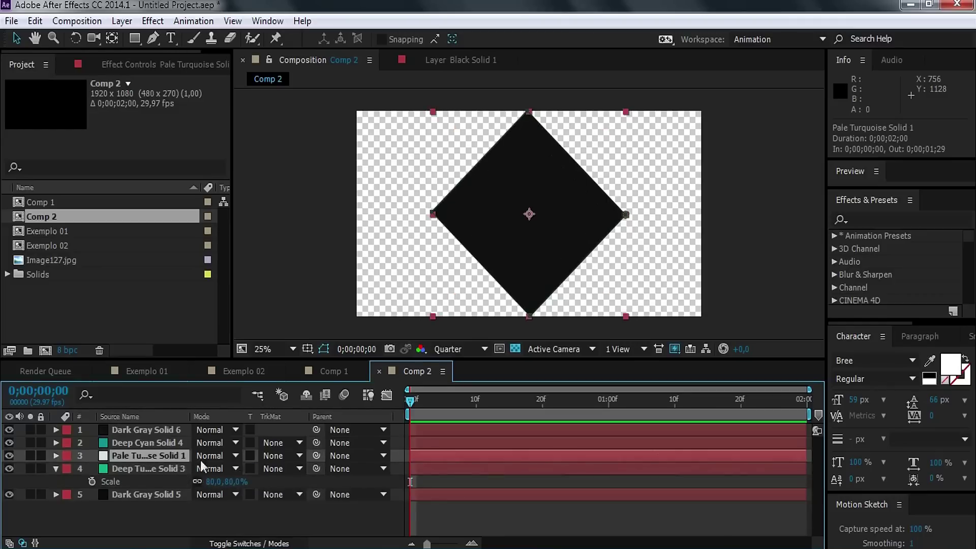
pyautogui.press('s')
pyautogui.click(239, 469)
pyautogui.write('80')
pyautogui.press('Return')
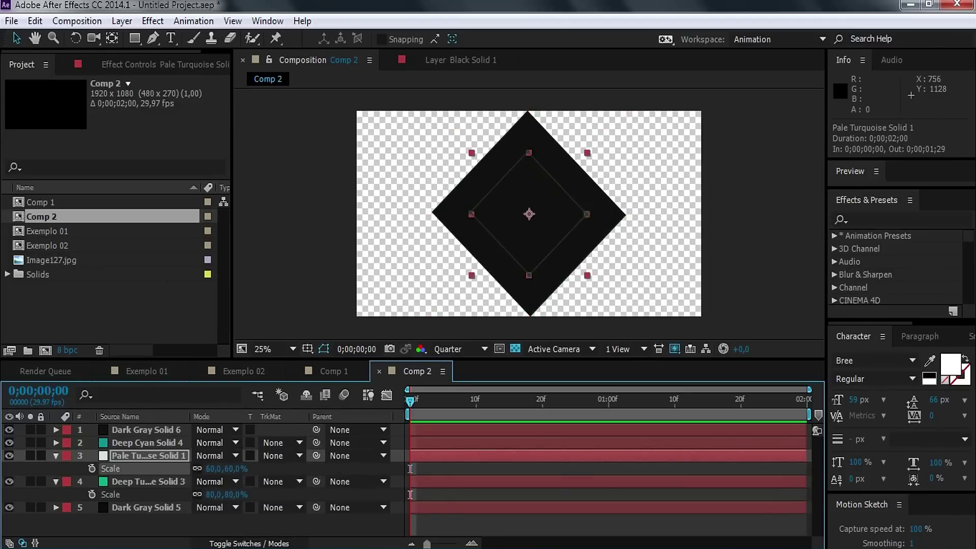
# Step: Scale Deep Cyan Solid 4 to 40% and the top Dark Gray Solid 6 to 20%
pyautogui.click(219, 443)
pyautogui.write('s')
pyautogui.write('40')
pyautogui.press('Return')
pyautogui.click(146, 430)
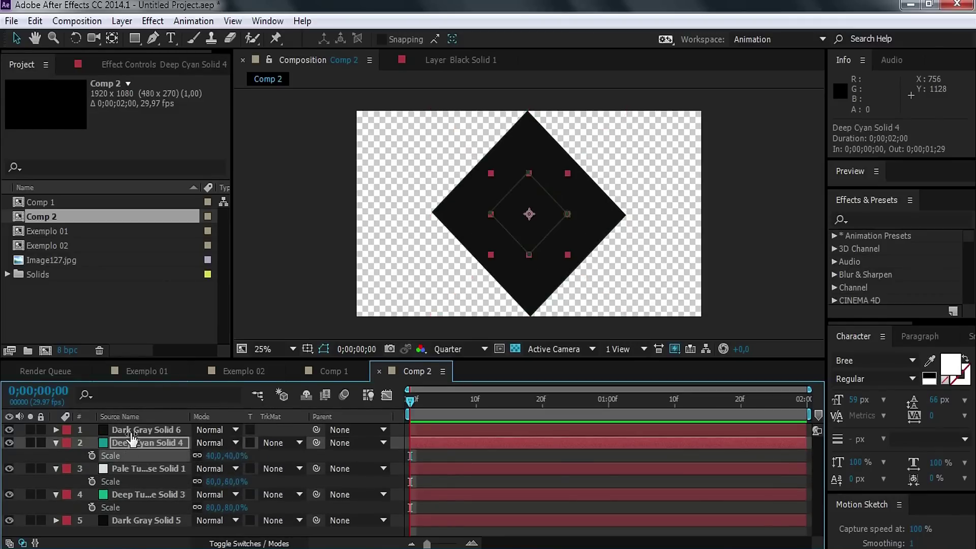
pyautogui.press('s')
pyautogui.click(239, 443)
pyautogui.press('Return')
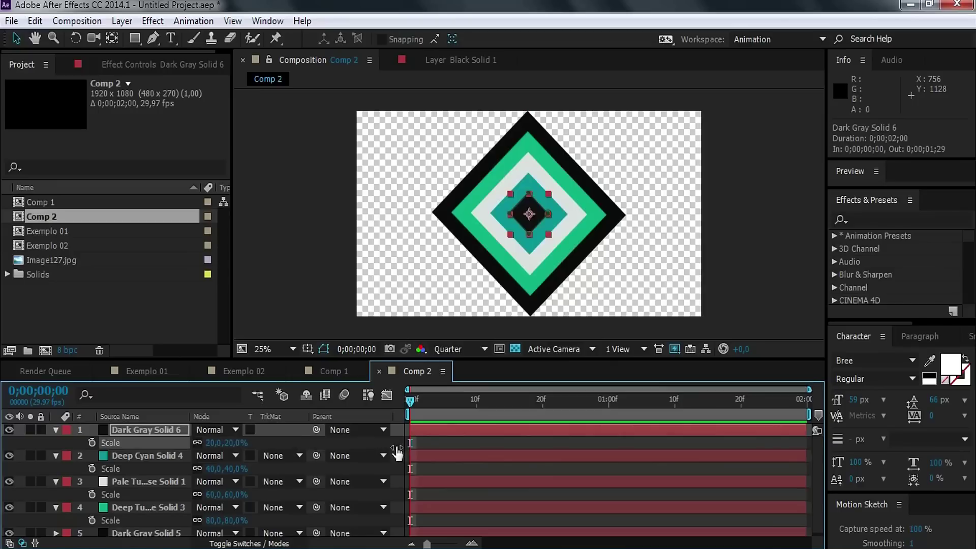
# Step: Collapse the Scale rows of all five solids and deselect the layers
pyautogui.click(460, 439)
pyautogui.click(139, 431)
pyautogui.keyDown('shift'); pyautogui.click(140, 532); pyautogui.keyUp('shift')
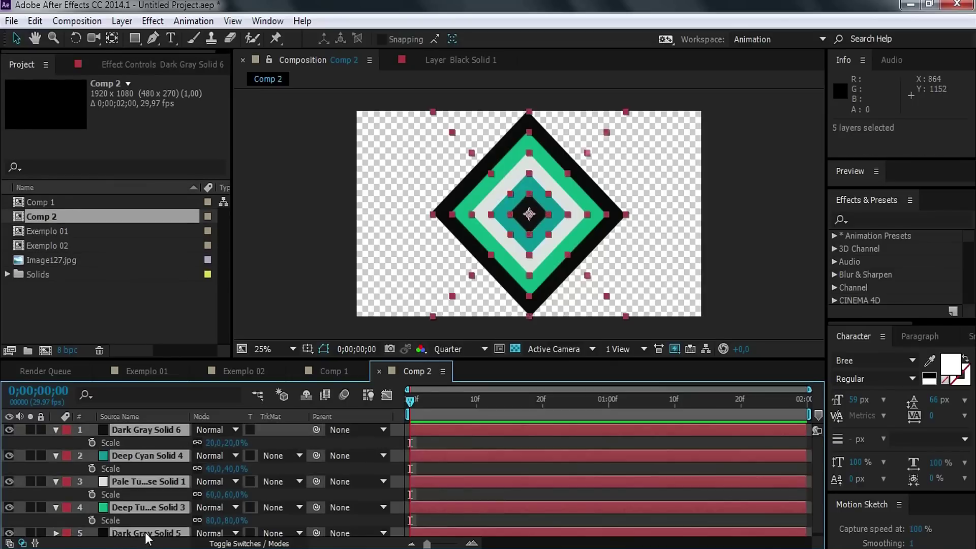
pyautogui.click(56, 430)
pyautogui.click(230, 508)
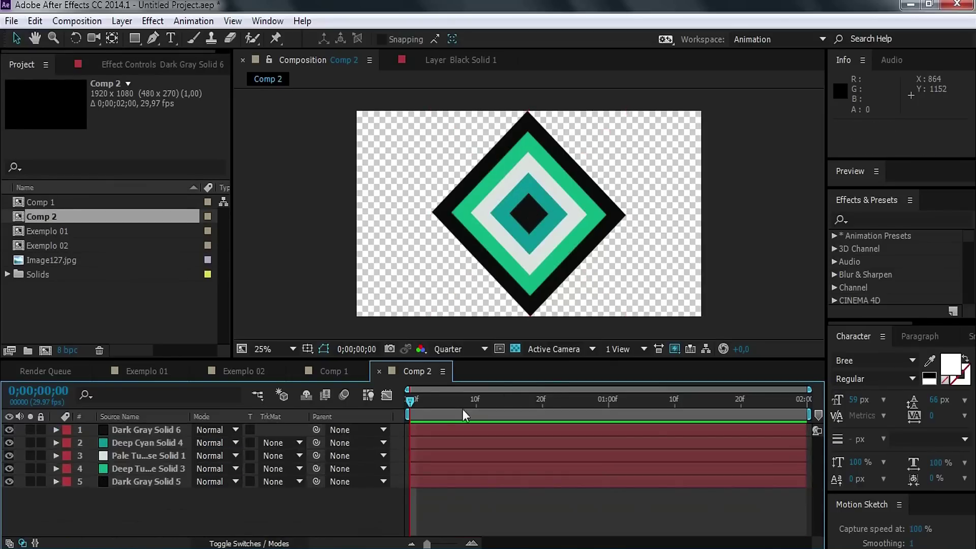
pyautogui.rightClick(157, 505)
# Step: Add a centred null object and set a Scale keyframe at frame 0, then go to about one second
pyautogui.moveTo(199, 342)
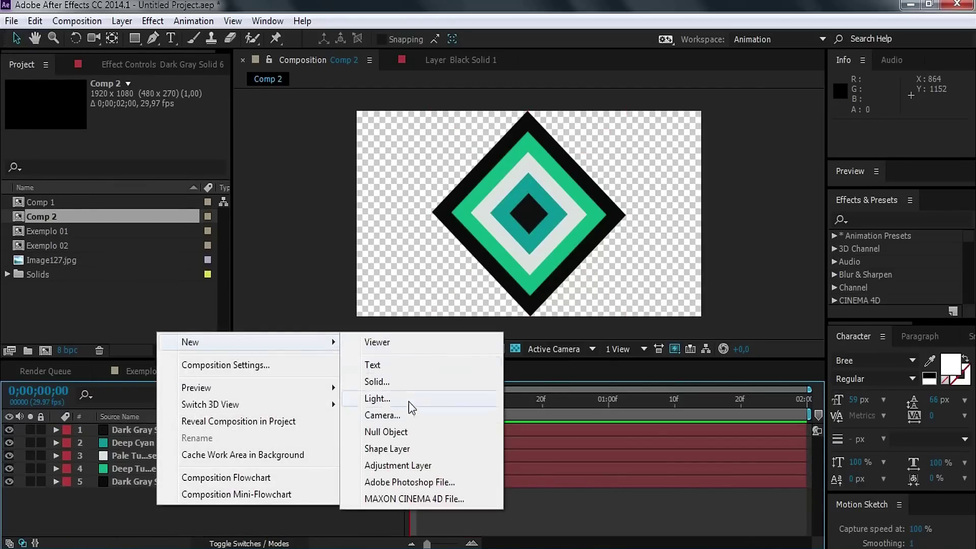
pyautogui.click(387, 432)
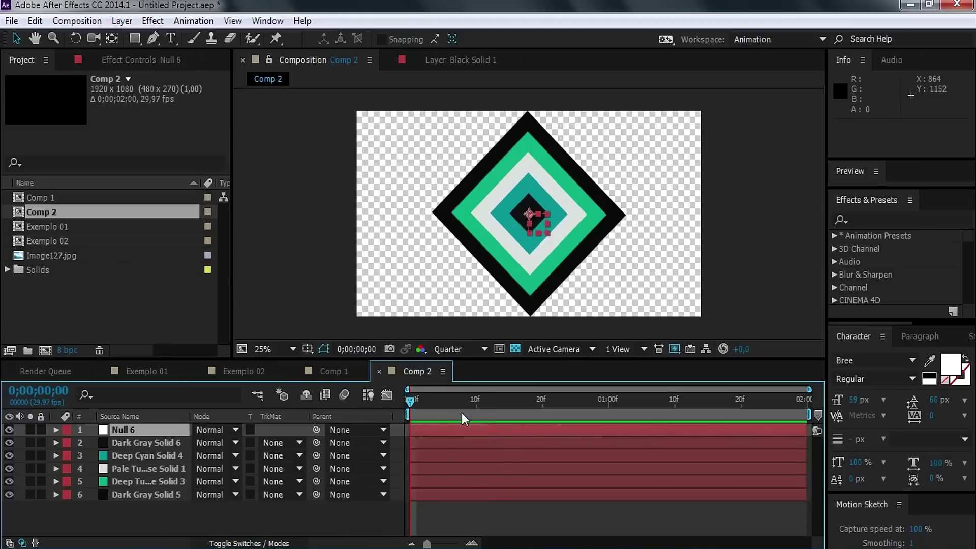
pyautogui.hotkey('ctrl', 'alt', 'Home')
pyautogui.hotkey('ctrl', 'Home')
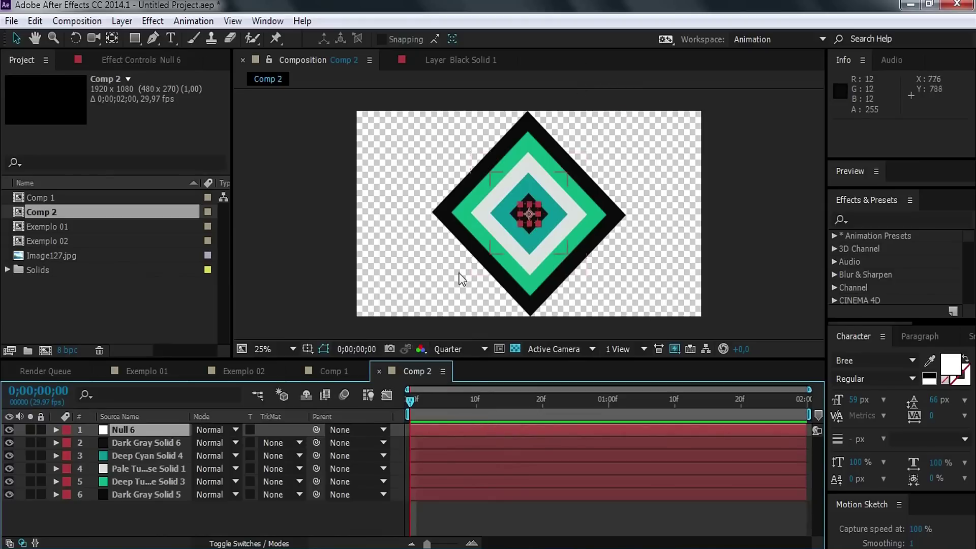
pyautogui.press('s')
pyautogui.click(92, 444)
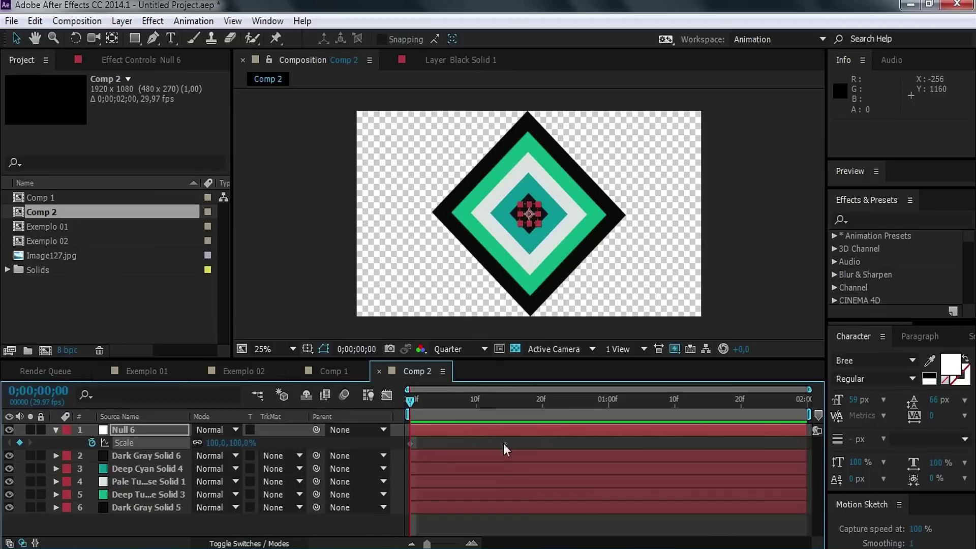
pyautogui.moveTo(408, 402); pyautogui.dragTo(594, 408)
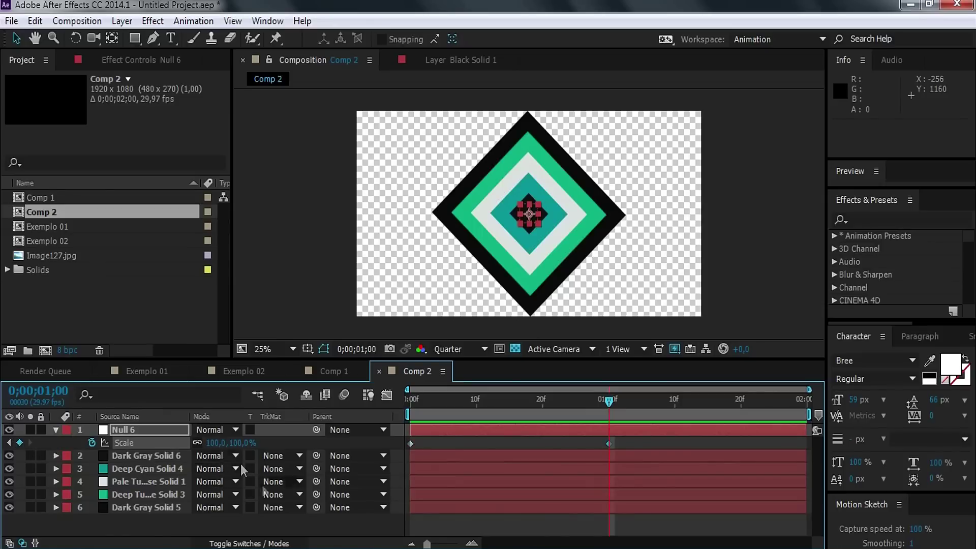
# Step: Parent the five diamond solids to Null 6 and scale it up to 1478% so they overflow the frame
pyautogui.click(145, 457)
pyautogui.keyDown('shift'); pyautogui.click(148, 508); pyautogui.keyUp('shift')
pyautogui.moveTo(316, 456); pyautogui.dragTo(135, 435)
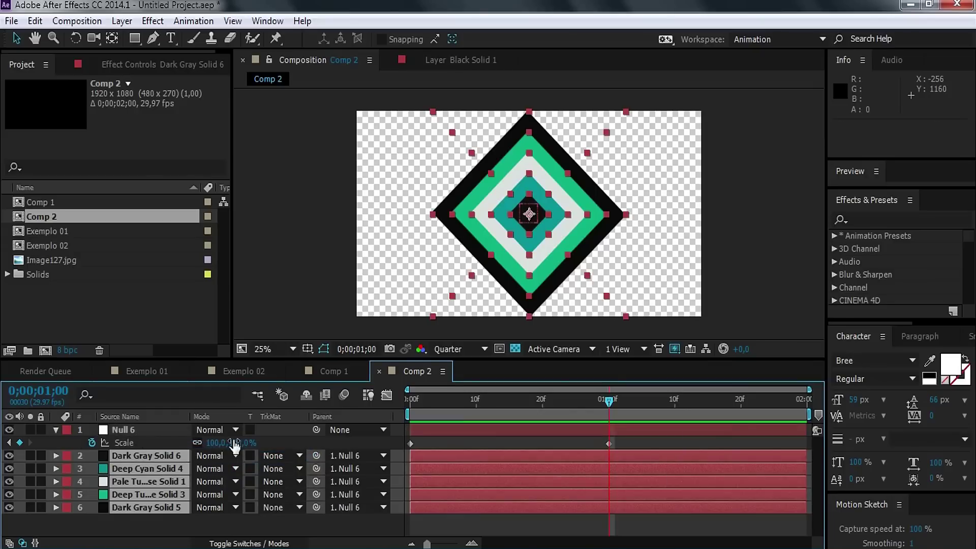
pyautogui.moveTo(235, 445)
pyautogui.mouseDown()
pyautogui.moveTo(602, 446)
pyautogui.moveTo(502, 85)
pyautogui.mouseUp()
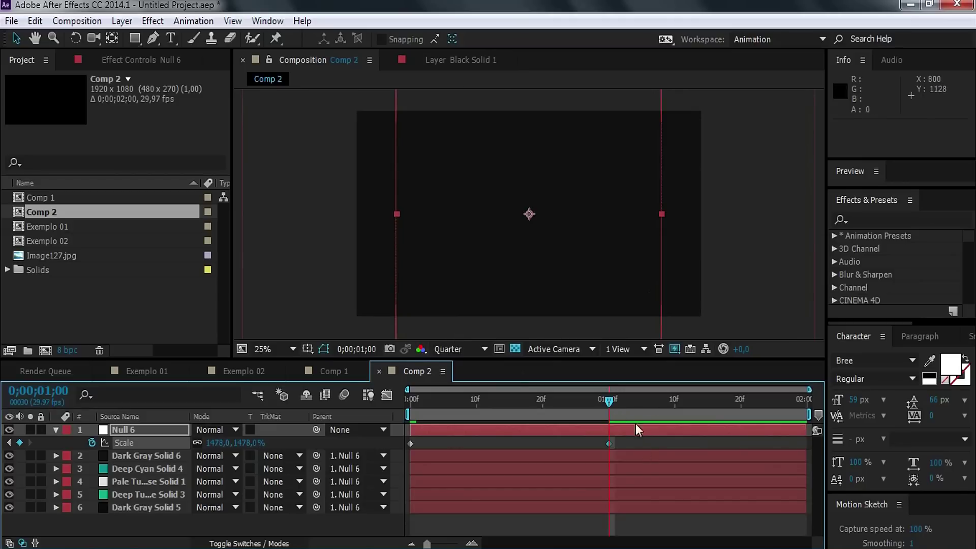
pyautogui.moveTo(609, 402); pyautogui.dragTo(528, 406)
pyautogui.press('KP_0')
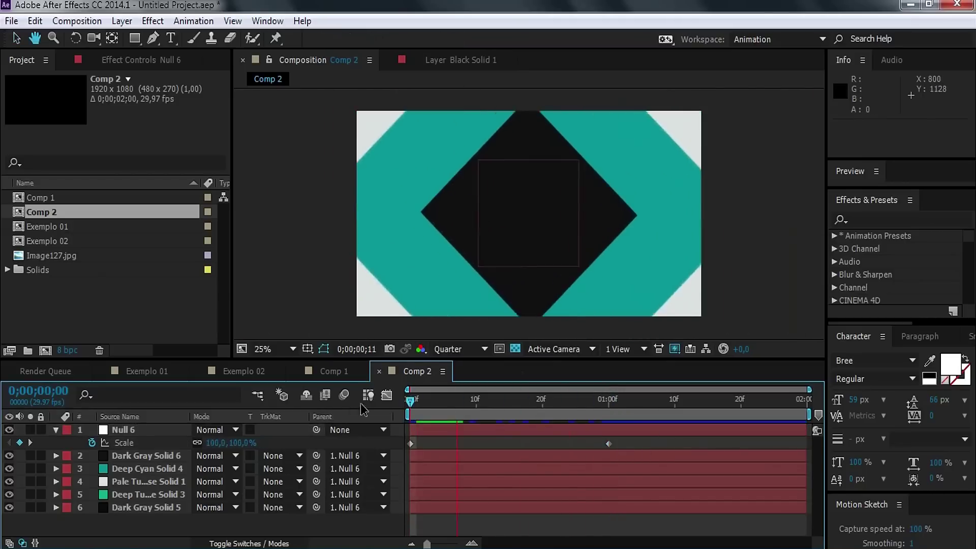
# Step: Apply Easy Ease (F9) to both of Null 6's Scale keyframes and RAM-preview the result
pyautogui.moveTo(631, 436); pyautogui.dragTo(361, 463)
pyautogui.press('F9')
pyautogui.press('KP_0')
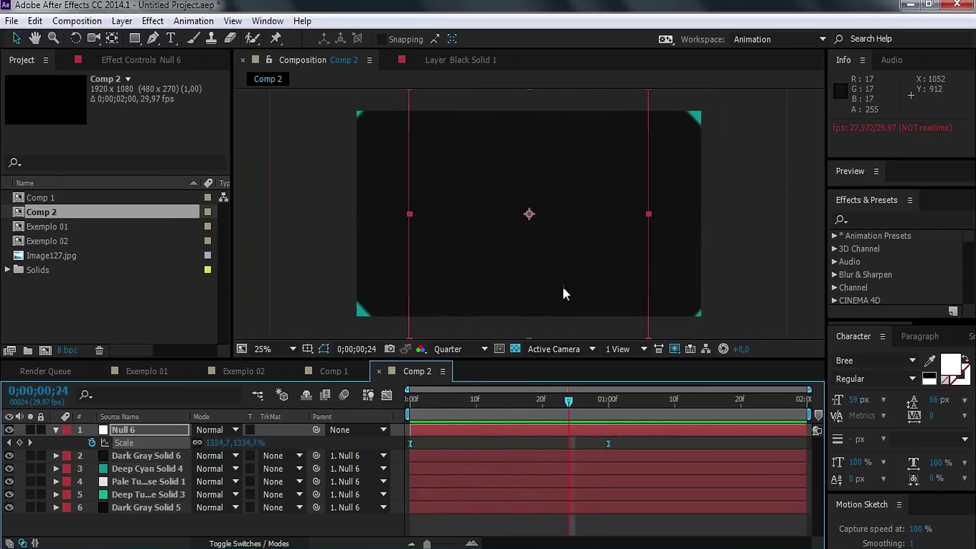
pyautogui.click(141, 454)
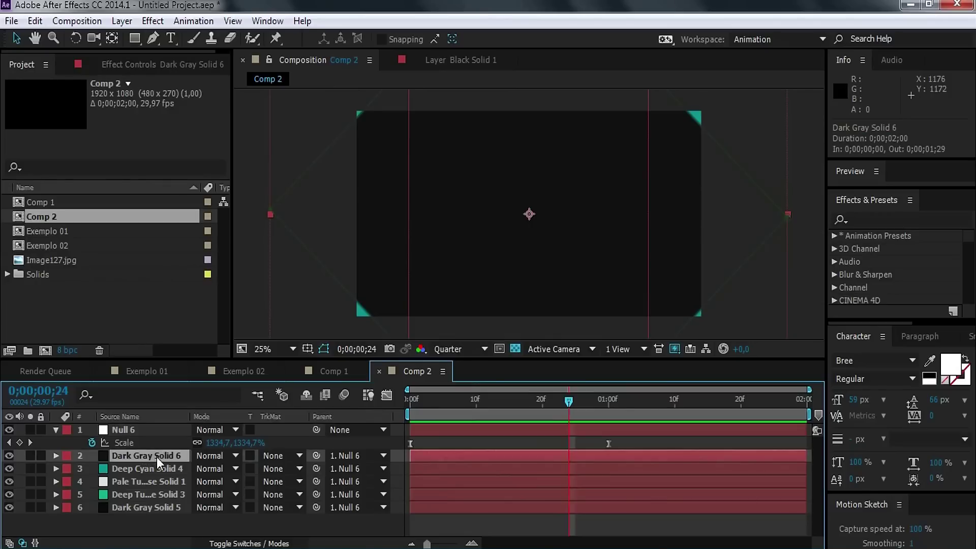
# Step: Duplicate Dark Gray Solid 6 and set the copy's Scale to 10%
pyautogui.hotkey('ctrl', 'd')
pyautogui.press('s')
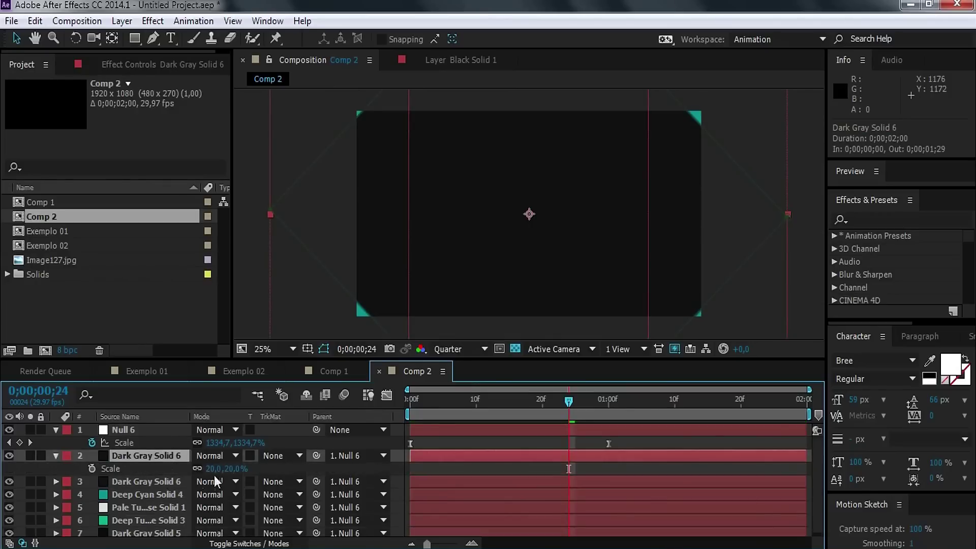
pyautogui.click(214, 468)
pyautogui.press('Return')
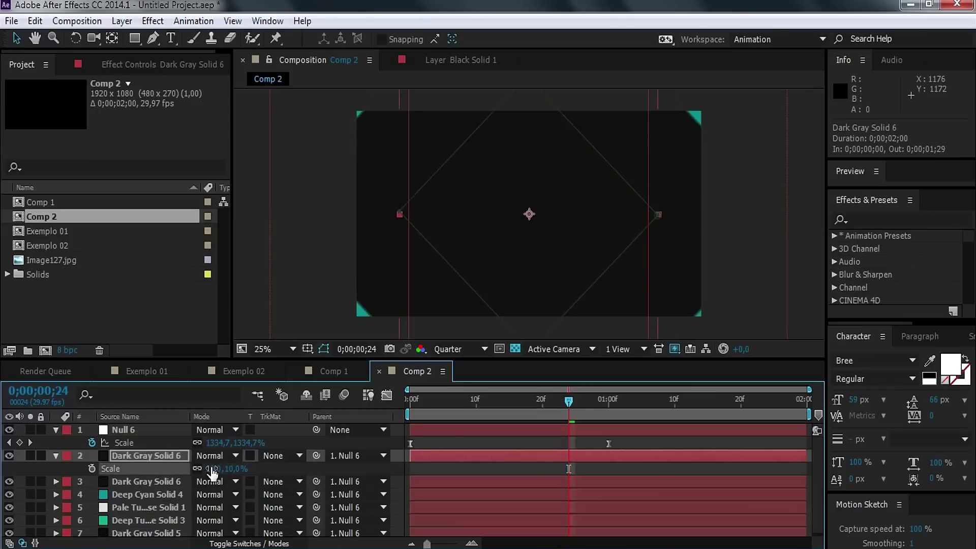
# Step: Move to the one-second mark and begin dragging Image127.jpg from the Project panel
pyautogui.moveTo(569, 402)
pyautogui.mouseDown()
pyautogui.moveTo(370, 407)
pyautogui.moveTo(611, 416)
pyautogui.mouseUp()
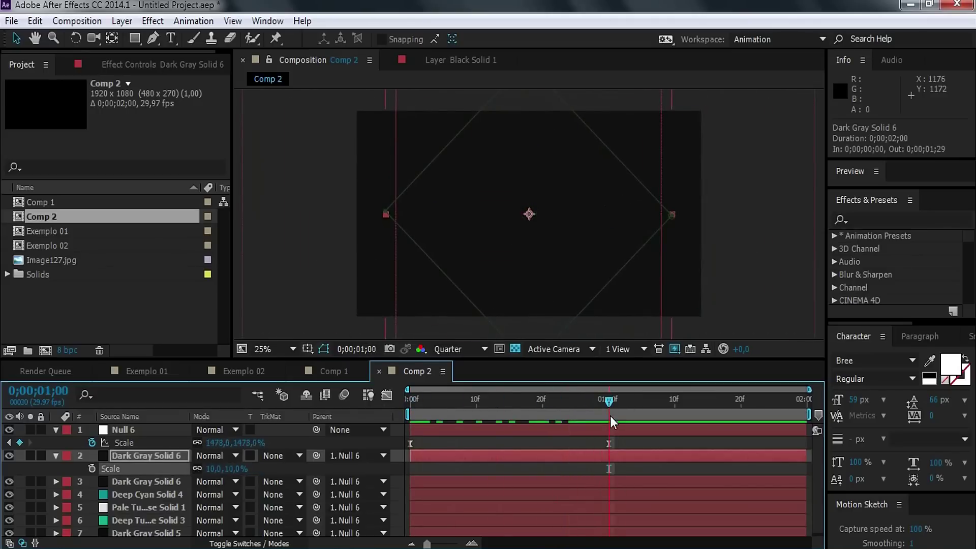
pyautogui.click(68, 305)
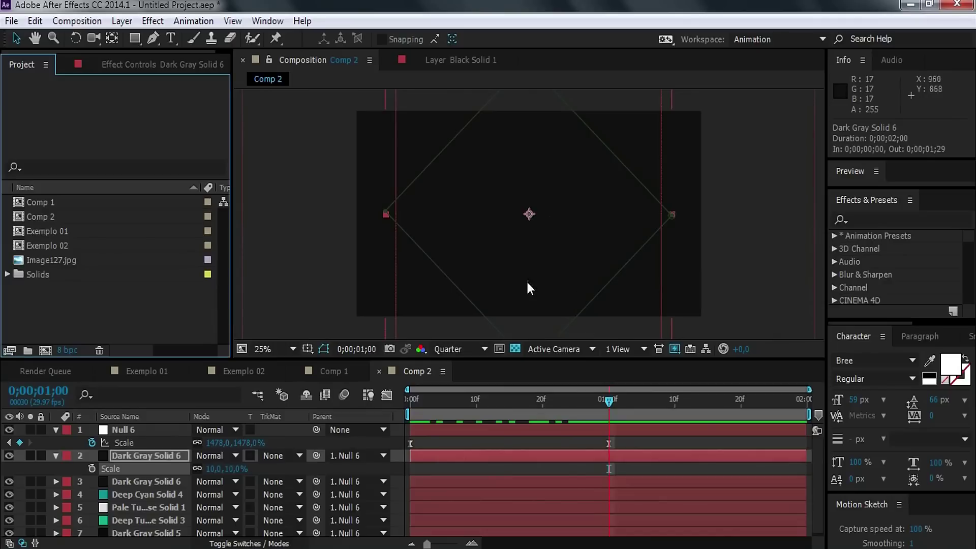
pyautogui.moveTo(50, 261); pyautogui.dragTo(66, 265)
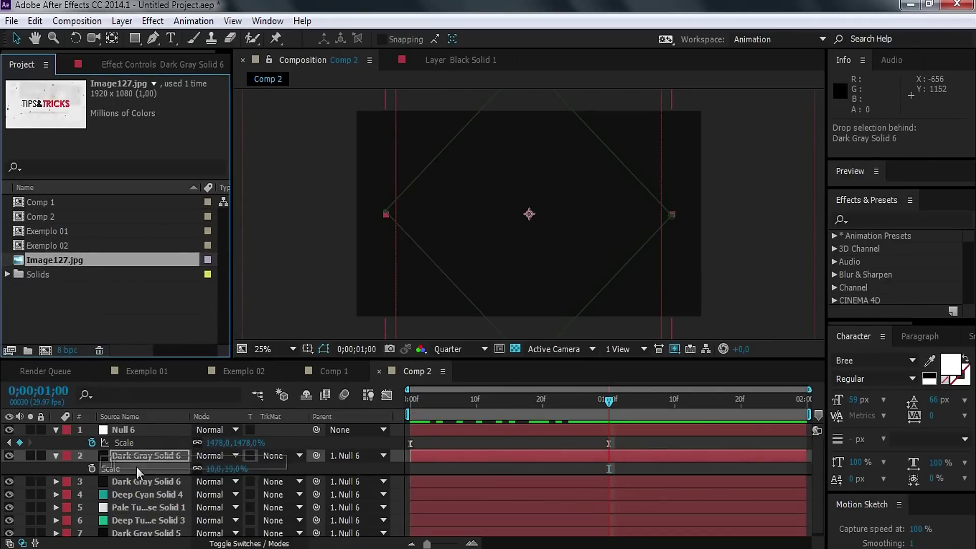
# Step: Place Image127.jpg under the top solid and set its TrkMat to Alpha Matte 'Dark Gray Solid 6'
pyautogui.moveTo(66, 264); pyautogui.dragTo(139, 474)
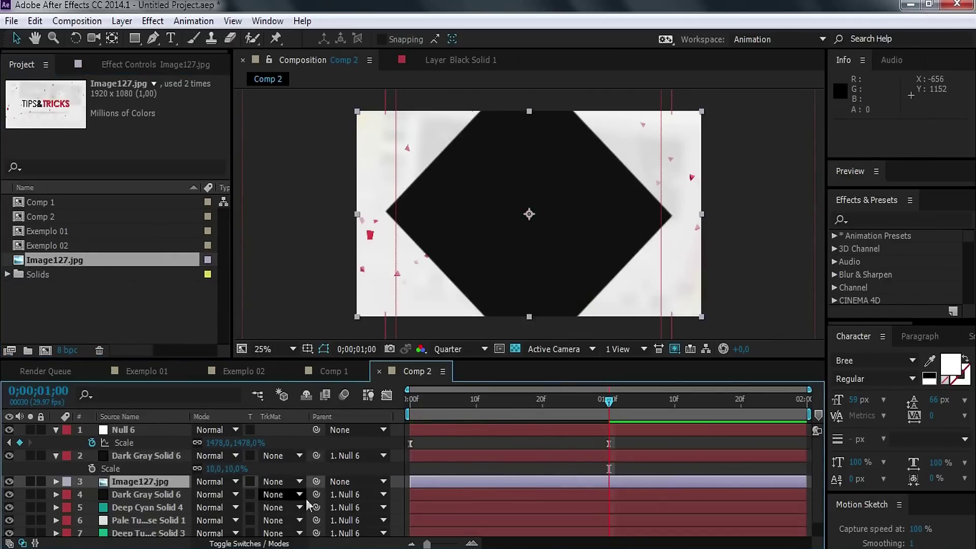
pyautogui.click(230, 544)
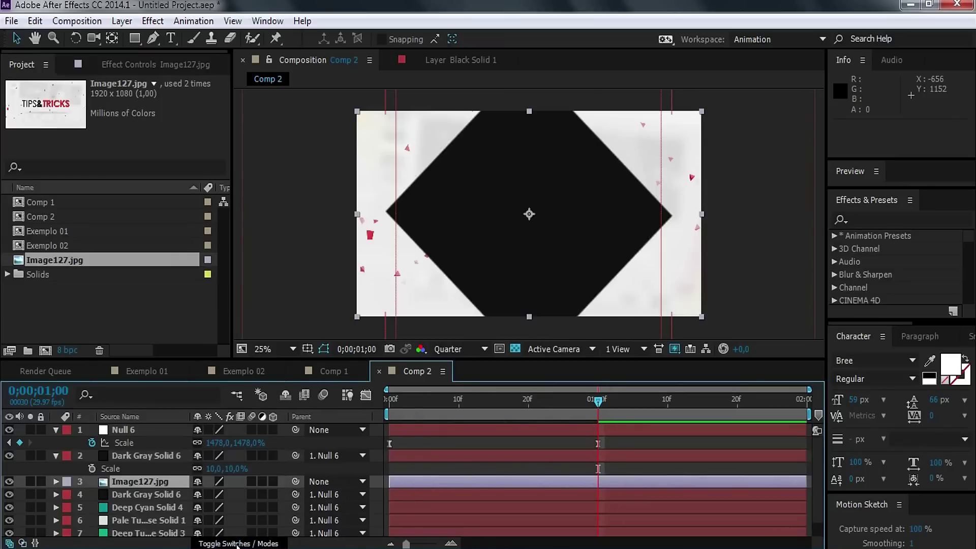
pyautogui.click(271, 544)
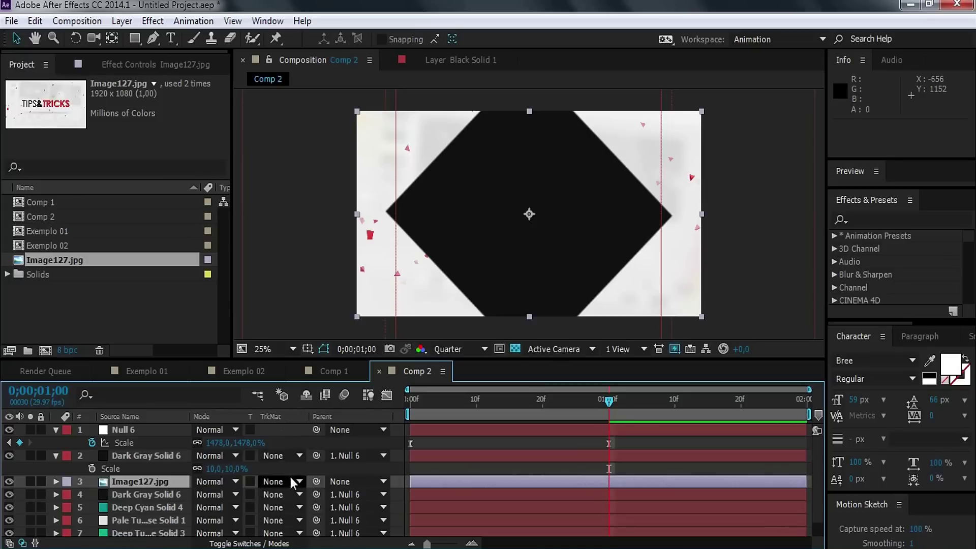
pyautogui.click(272, 481)
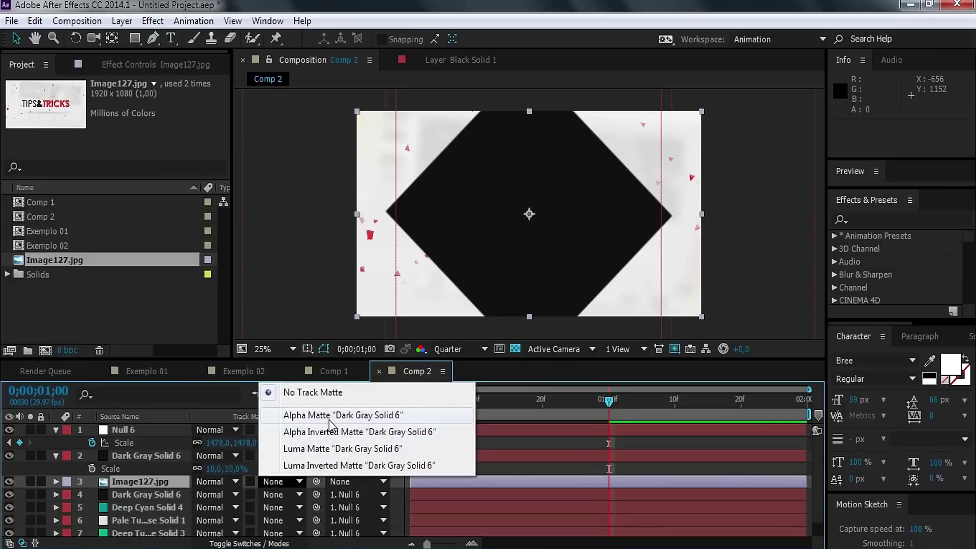
pyautogui.click(330, 423)
pyautogui.click(704, 466)
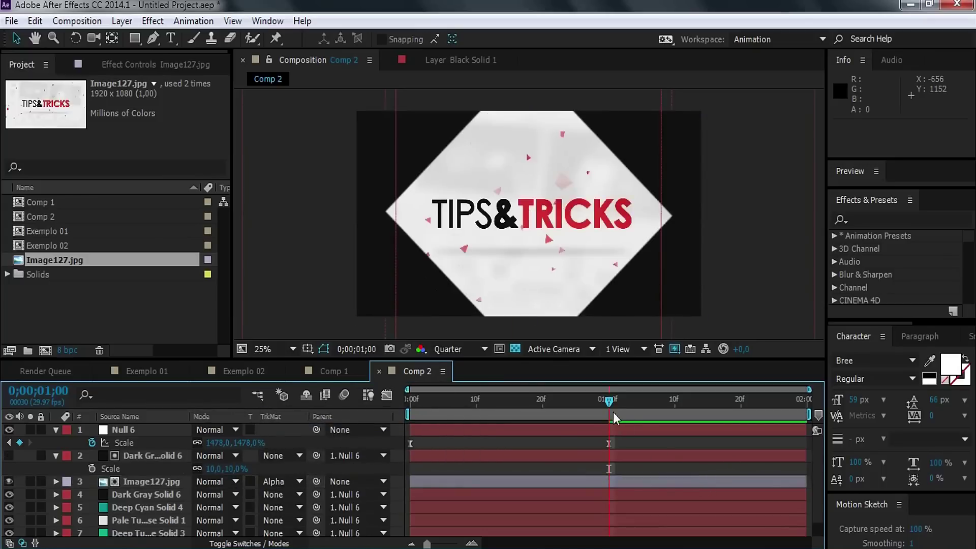
pyautogui.moveTo(613, 413); pyautogui.dragTo(410, 401)
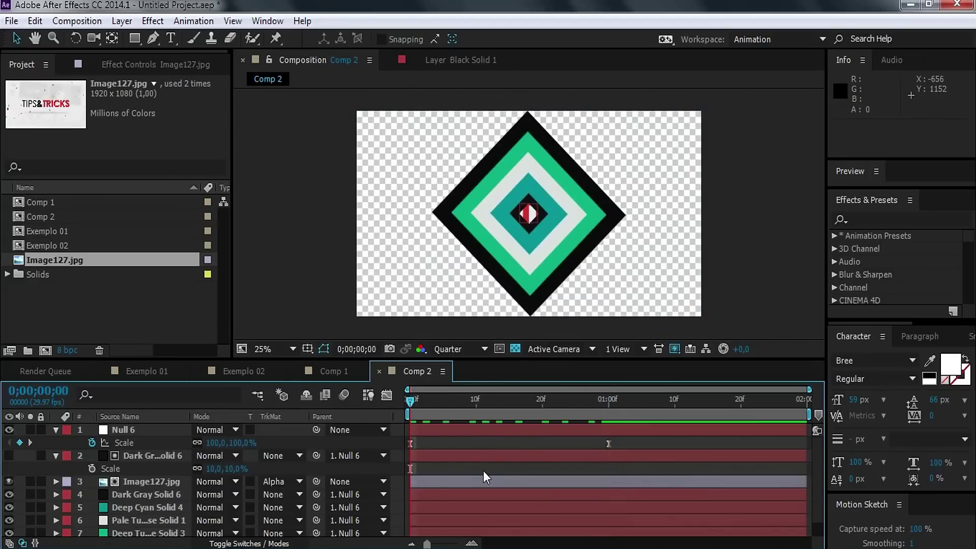
pyautogui.click(421, 431)
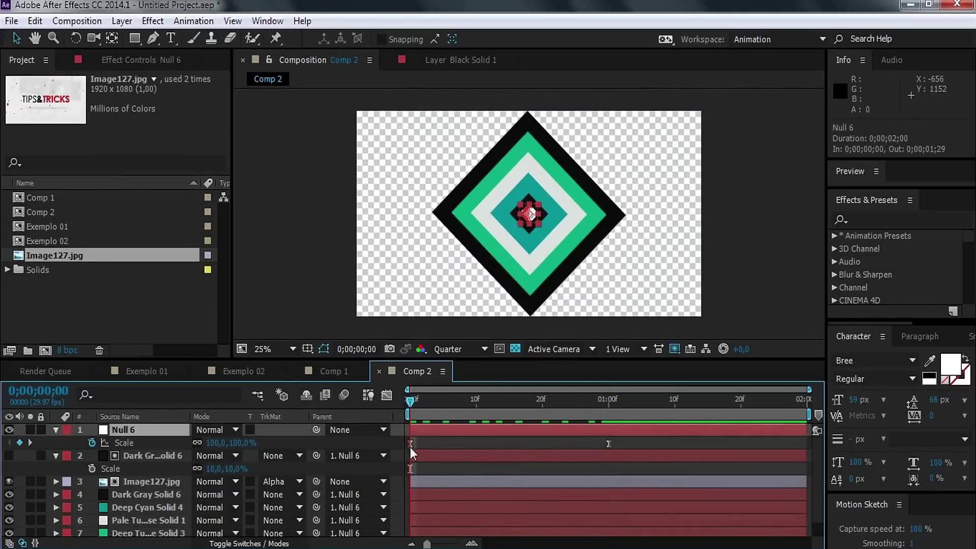
# Step: Set Null 6's Scale to 0% at frame 0 and about 2870% at one second
pyautogui.click(239, 444)
pyautogui.write('0')
pyautogui.press('Return')
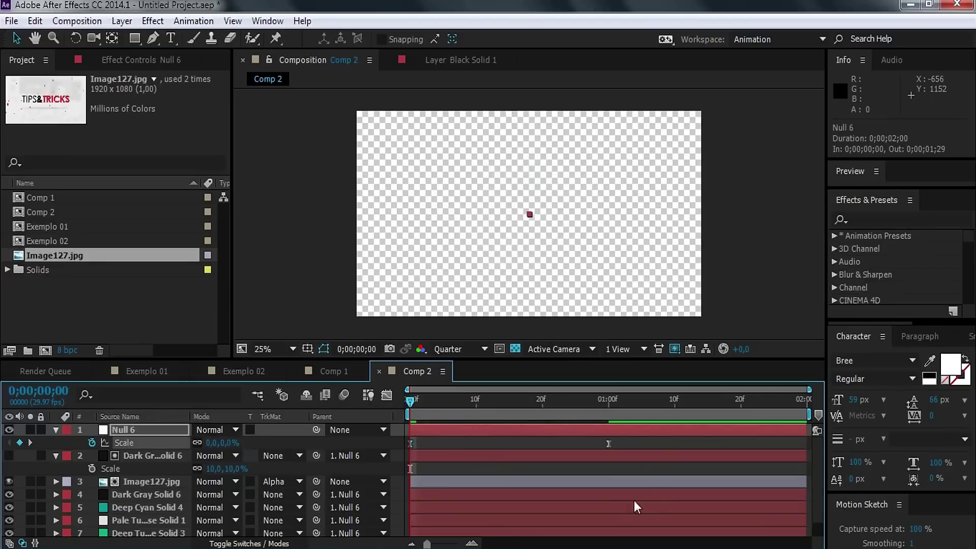
pyautogui.click(637, 461)
pyautogui.press('space')
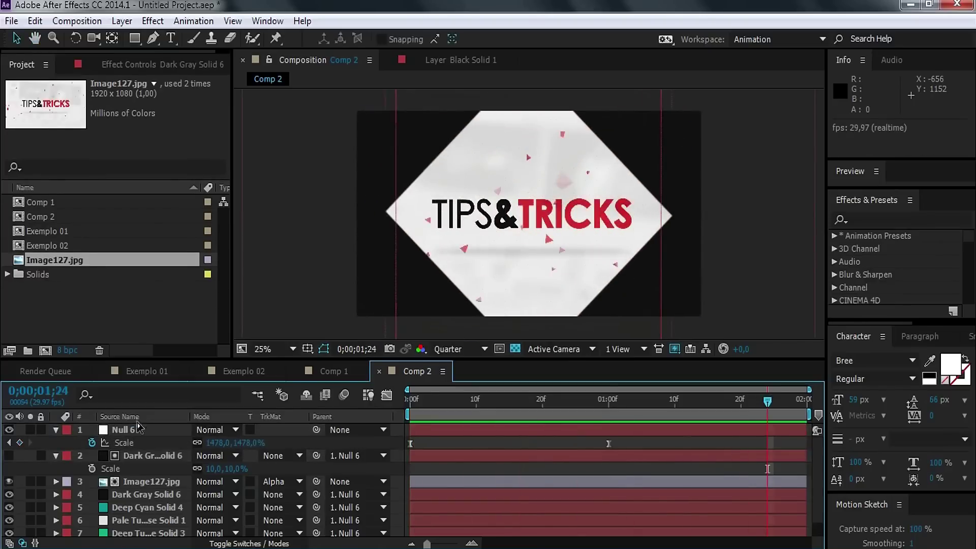
pyautogui.click(11, 458)
pyautogui.moveTo(254, 443); pyautogui.dragTo(305, 436)
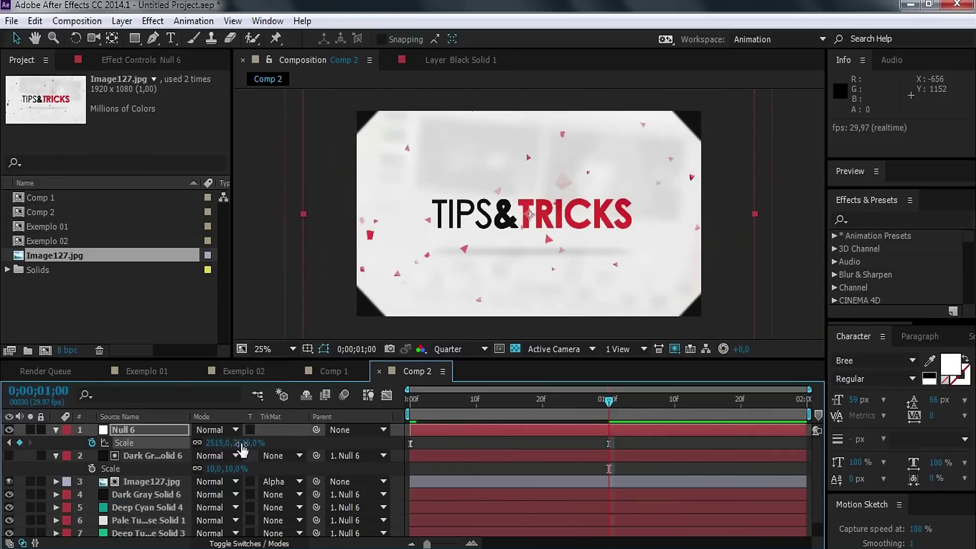
pyautogui.click(656, 450)
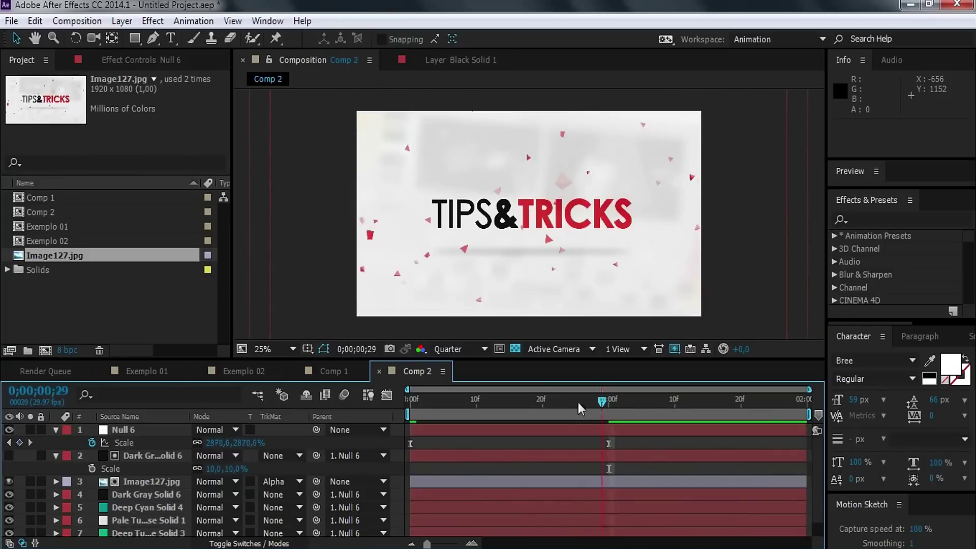
# Step: Scrub Comp 2's diamond reveal from the first frame, then switch to Comp 1 and scrub it
pyautogui.press('Home')
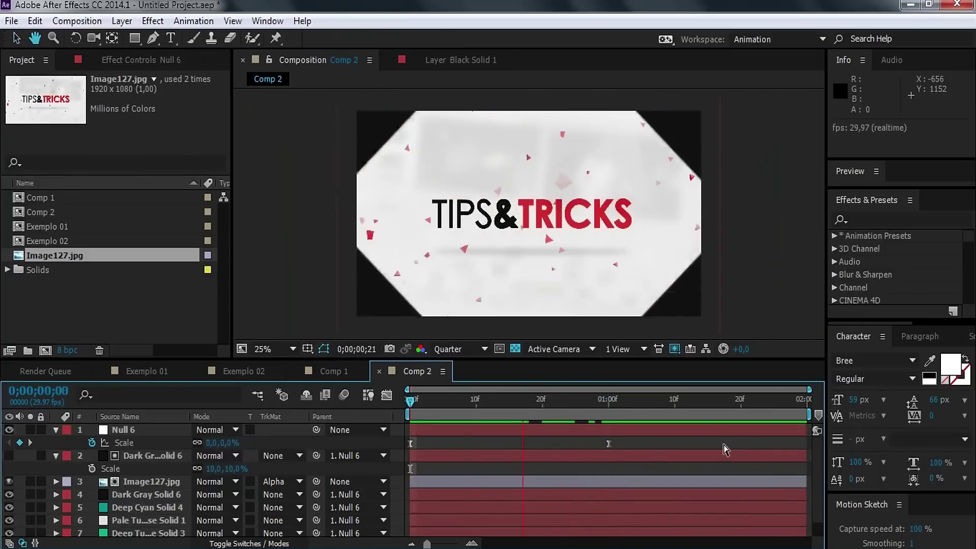
pyautogui.moveTo(526, 401)
pyautogui.mouseDown()
pyautogui.moveTo(470, 401)
pyautogui.moveTo(645, 406)
pyautogui.moveTo(396, 401)
pyautogui.mouseUp()
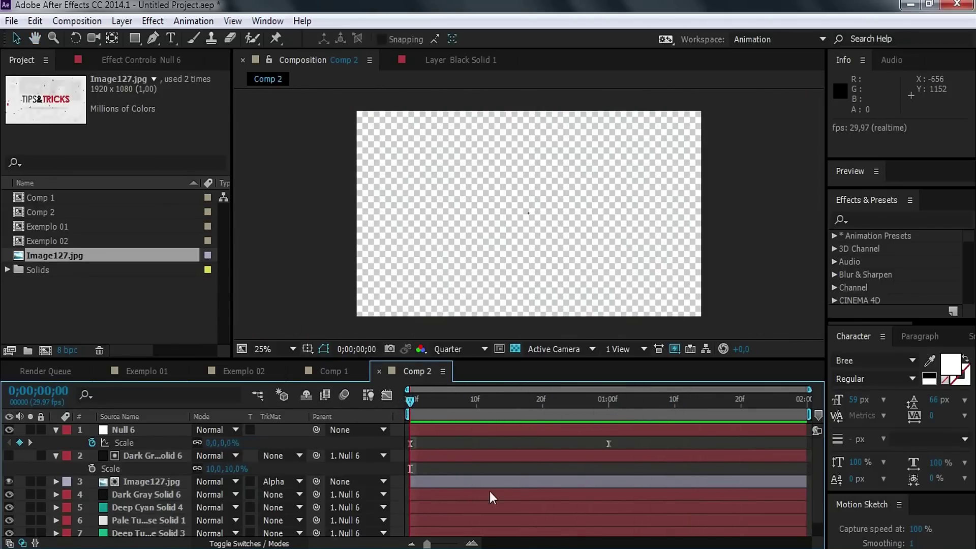
pyautogui.click(336, 373)
pyautogui.moveTo(467, 410); pyautogui.dragTo(413, 419)
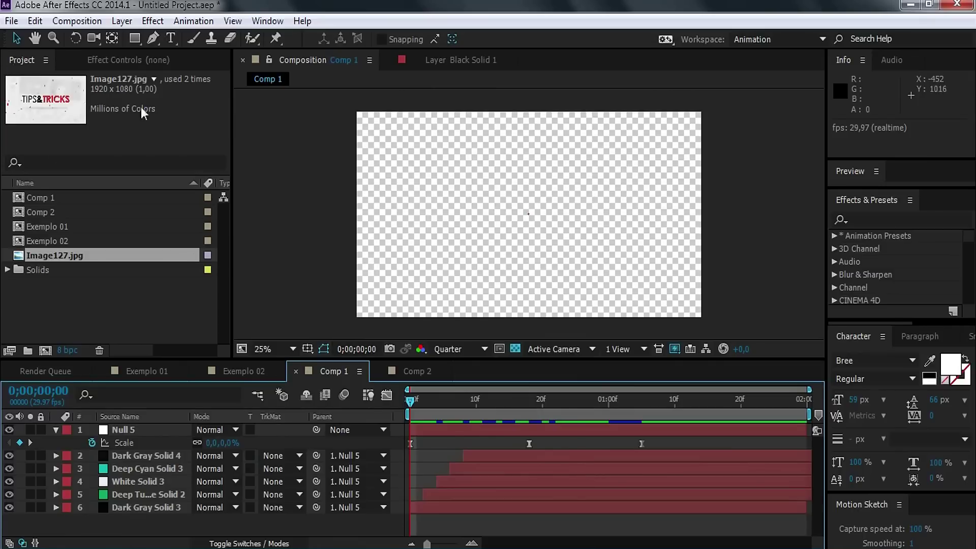
# Step: Queue Comp 1 in the Render Queue with the Lossless with Alpha output module, writing Comp 1.avi
pyautogui.click(12, 21)
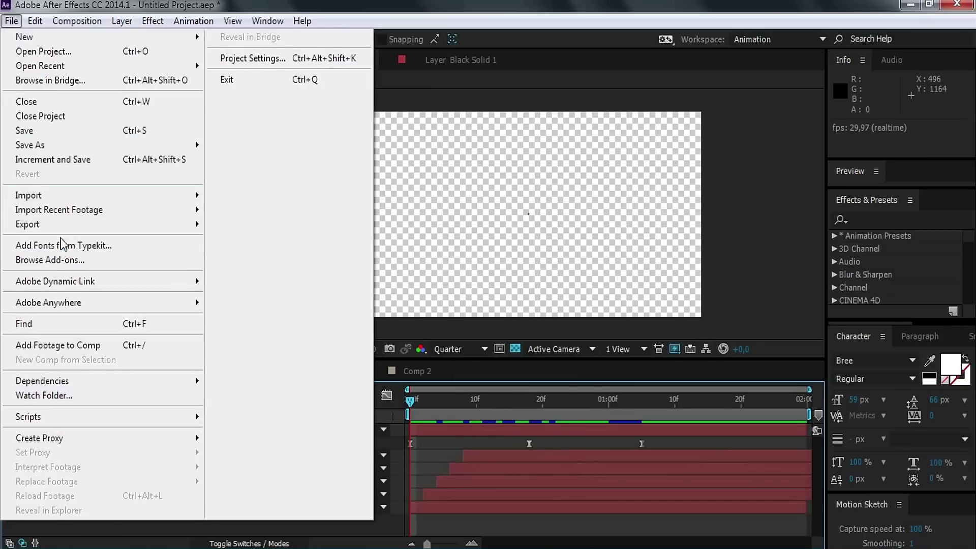
pyautogui.moveTo(31, 224)
pyautogui.click(301, 244)
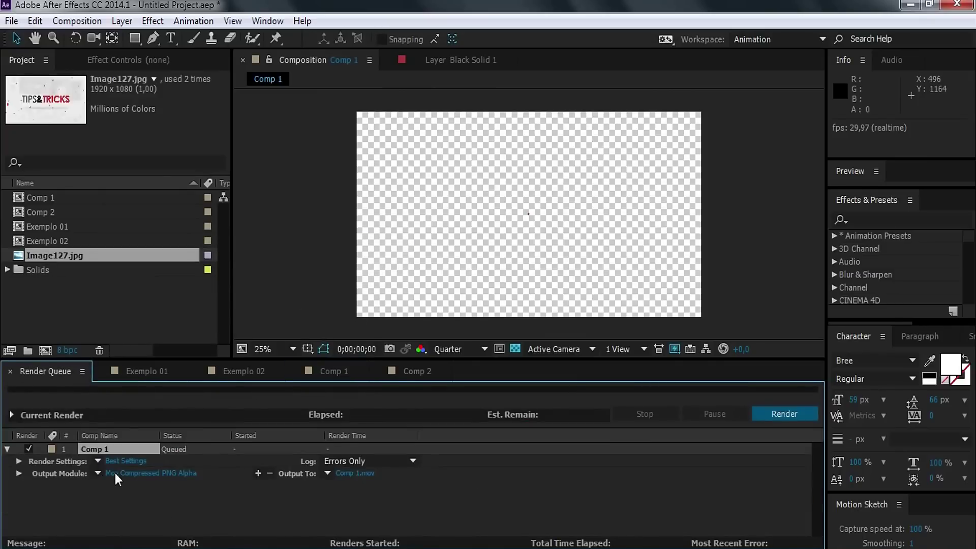
pyautogui.click(99, 474)
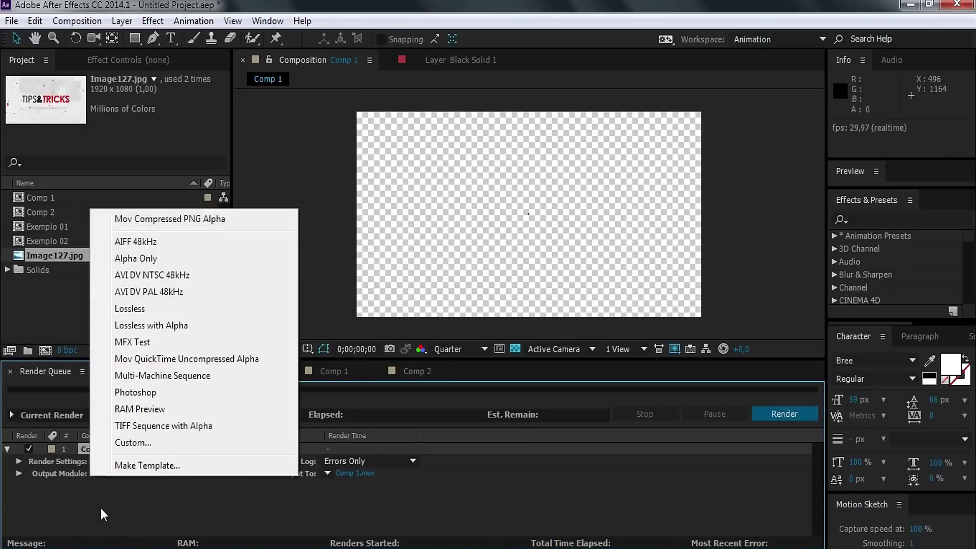
pyautogui.click(187, 331)
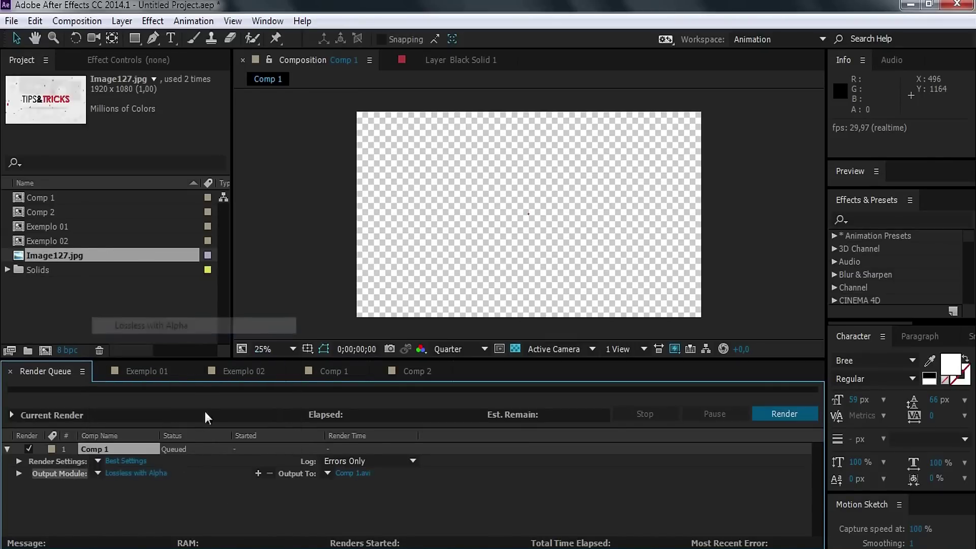